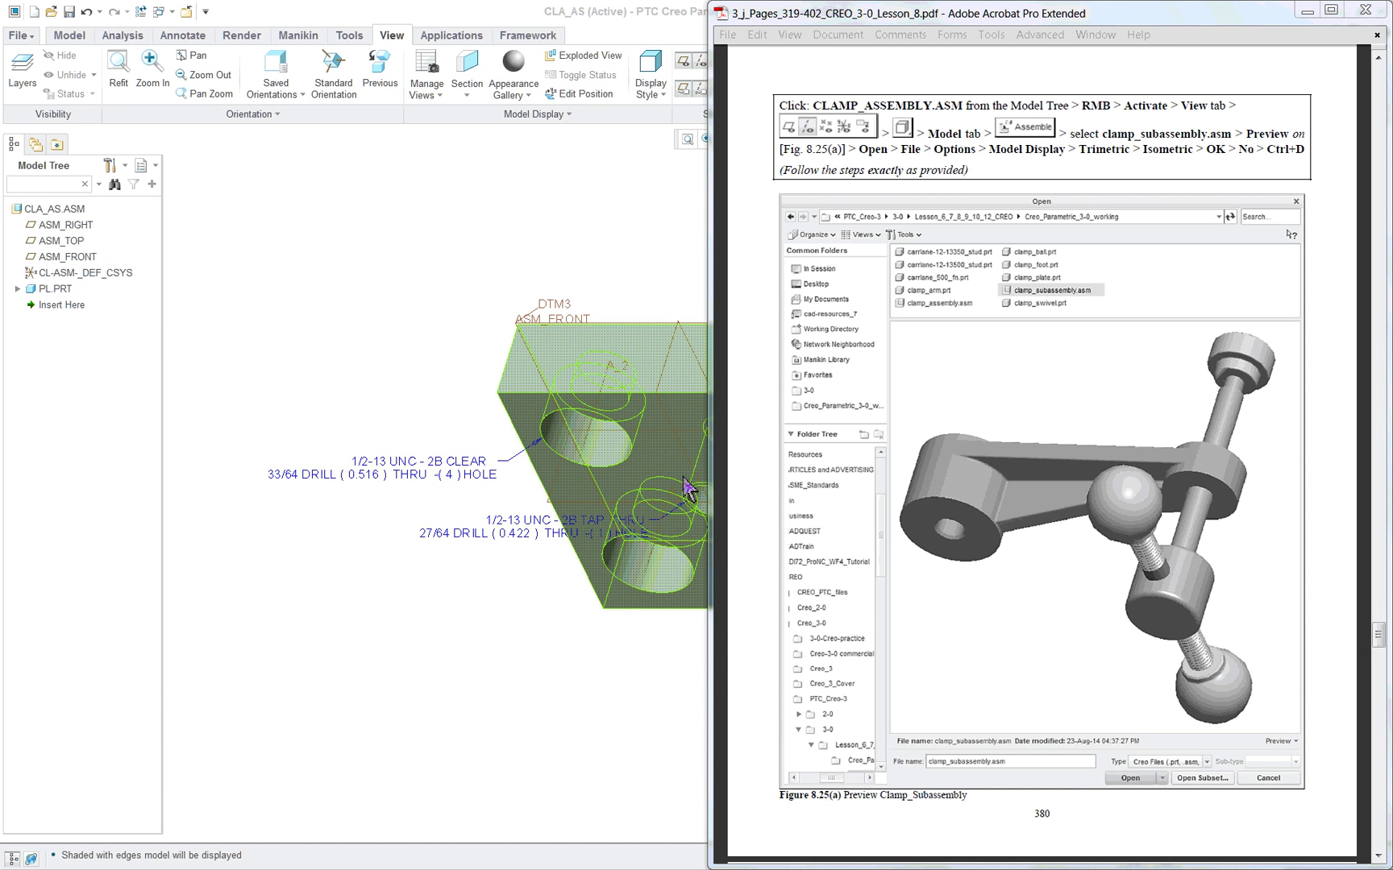
Clear the plate highlight and bring the Creo CLA_AS assembly window in front of the PDF.
click(435, 267)
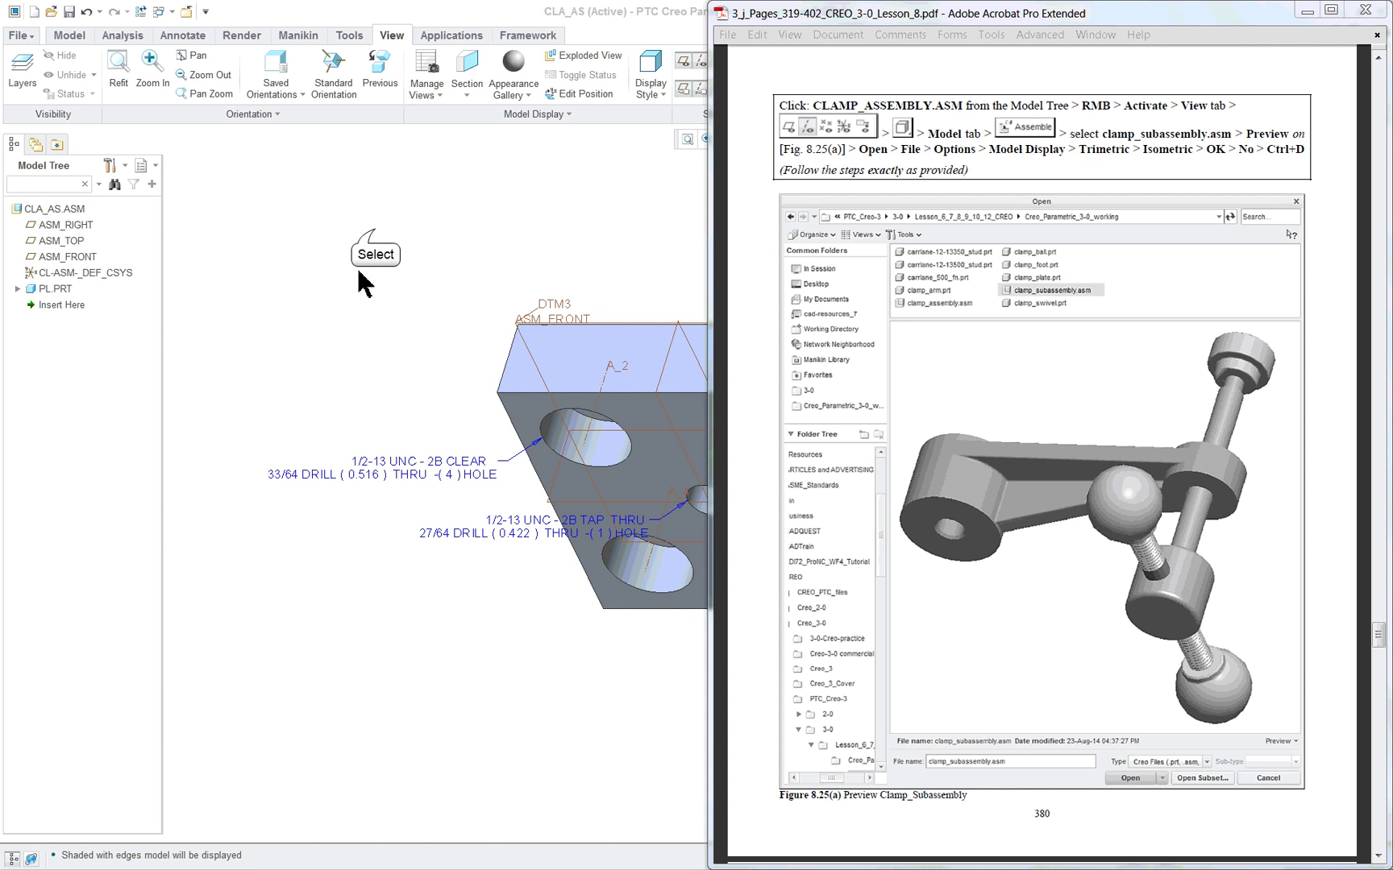
click(376, 232)
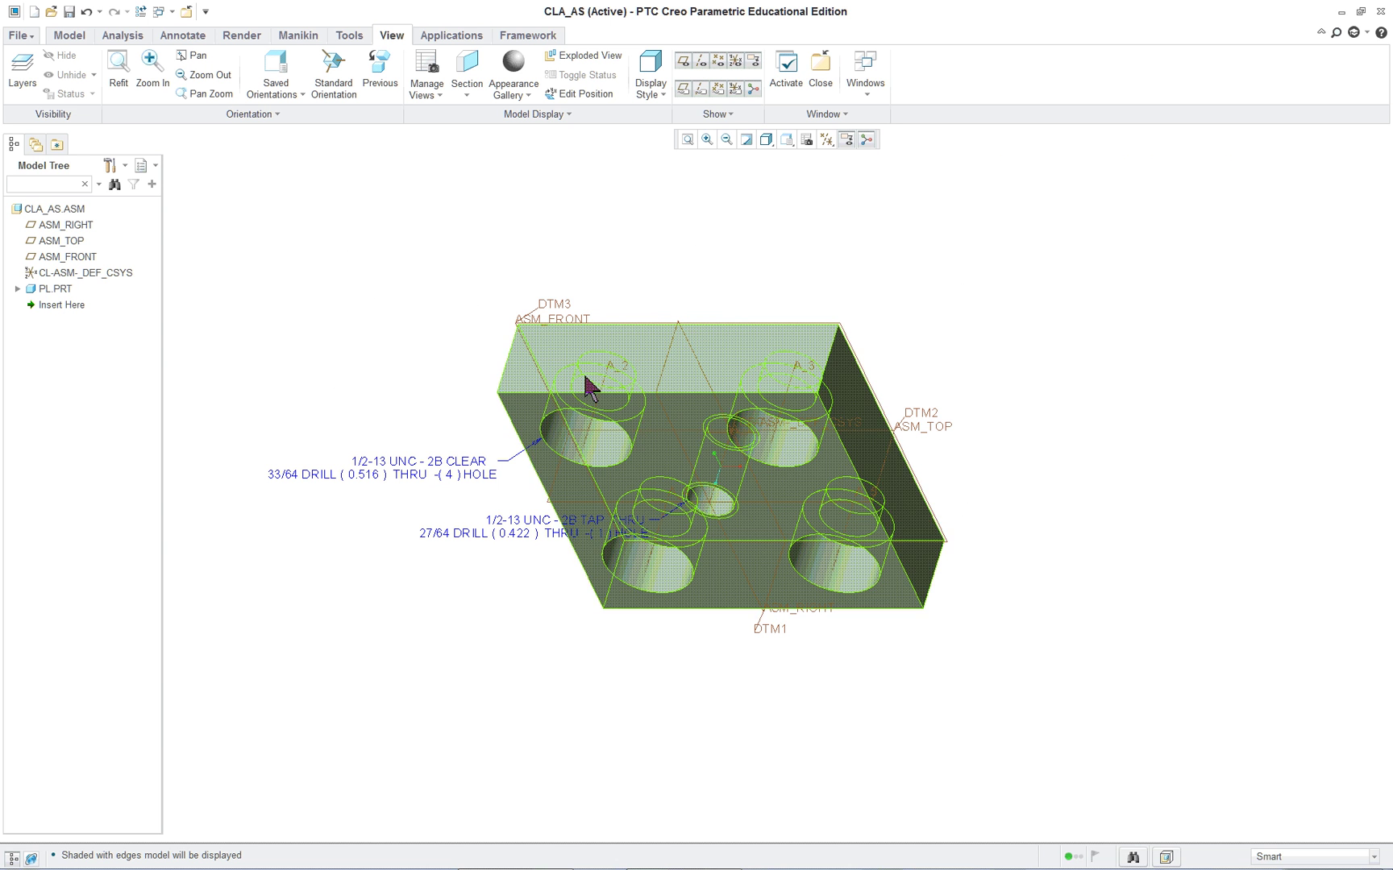
Select and deselect the plate, then start an Assemble and cancel the Open dialog.
click(548, 378)
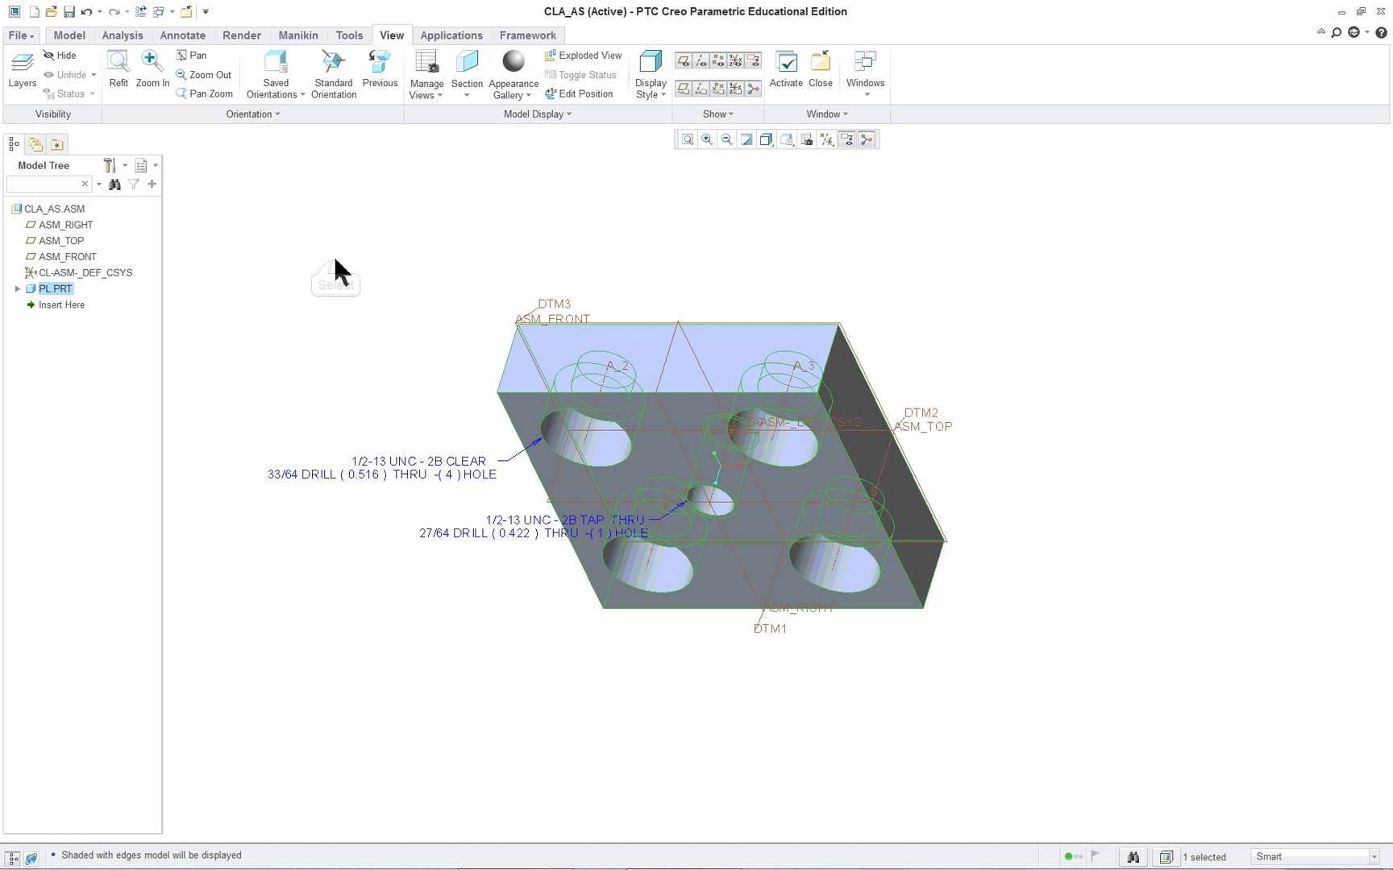
click(335, 261)
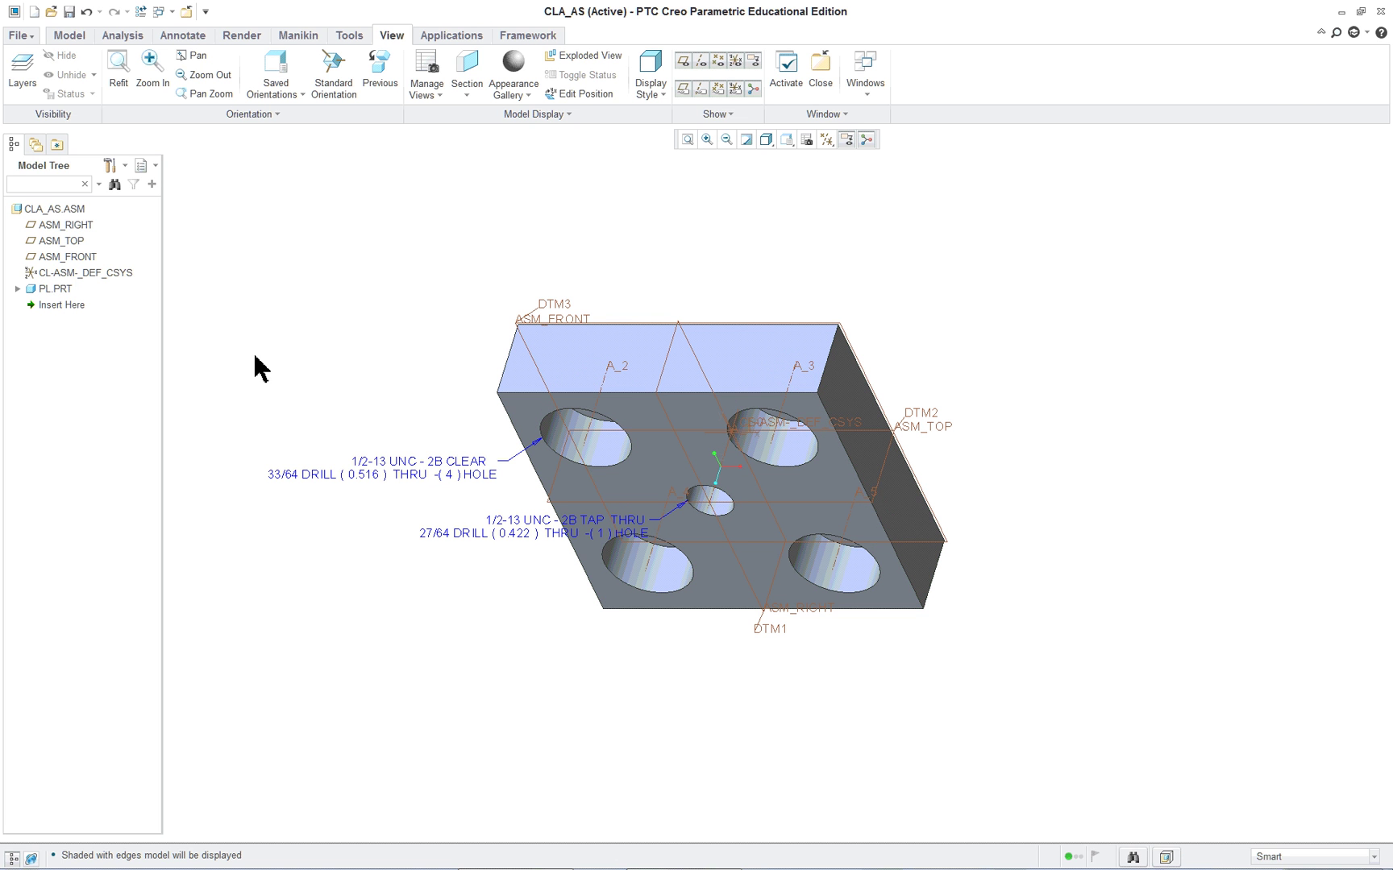
click(69, 35)
click(260, 95)
click(266, 140)
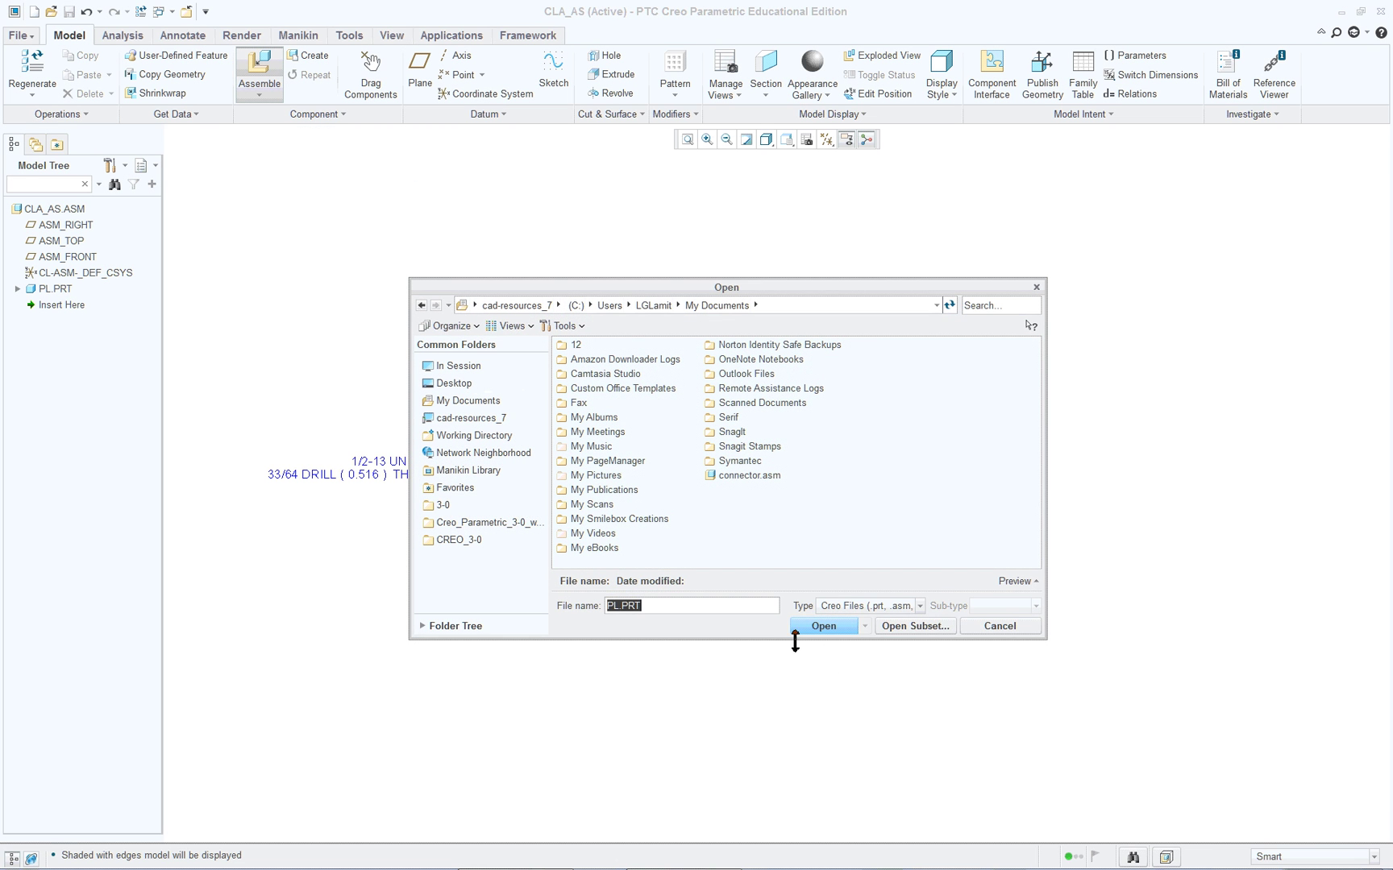
click(1001, 627)
Set the working directory to C:\CAD-Resources\CREO\Creo_3-0\PTC_Creo-3\3-0.
click(19, 36)
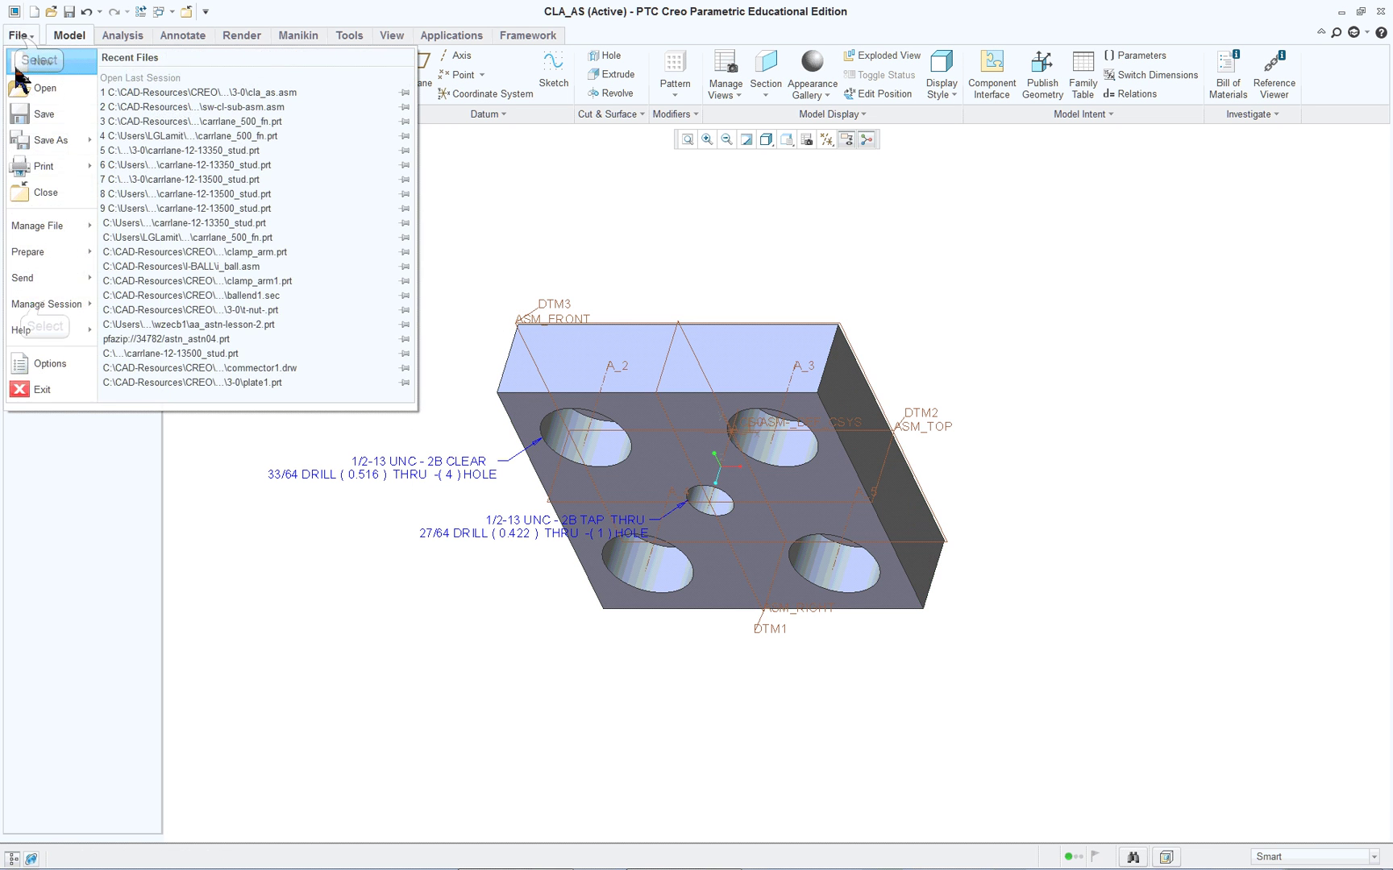
mouse_move(46, 304)
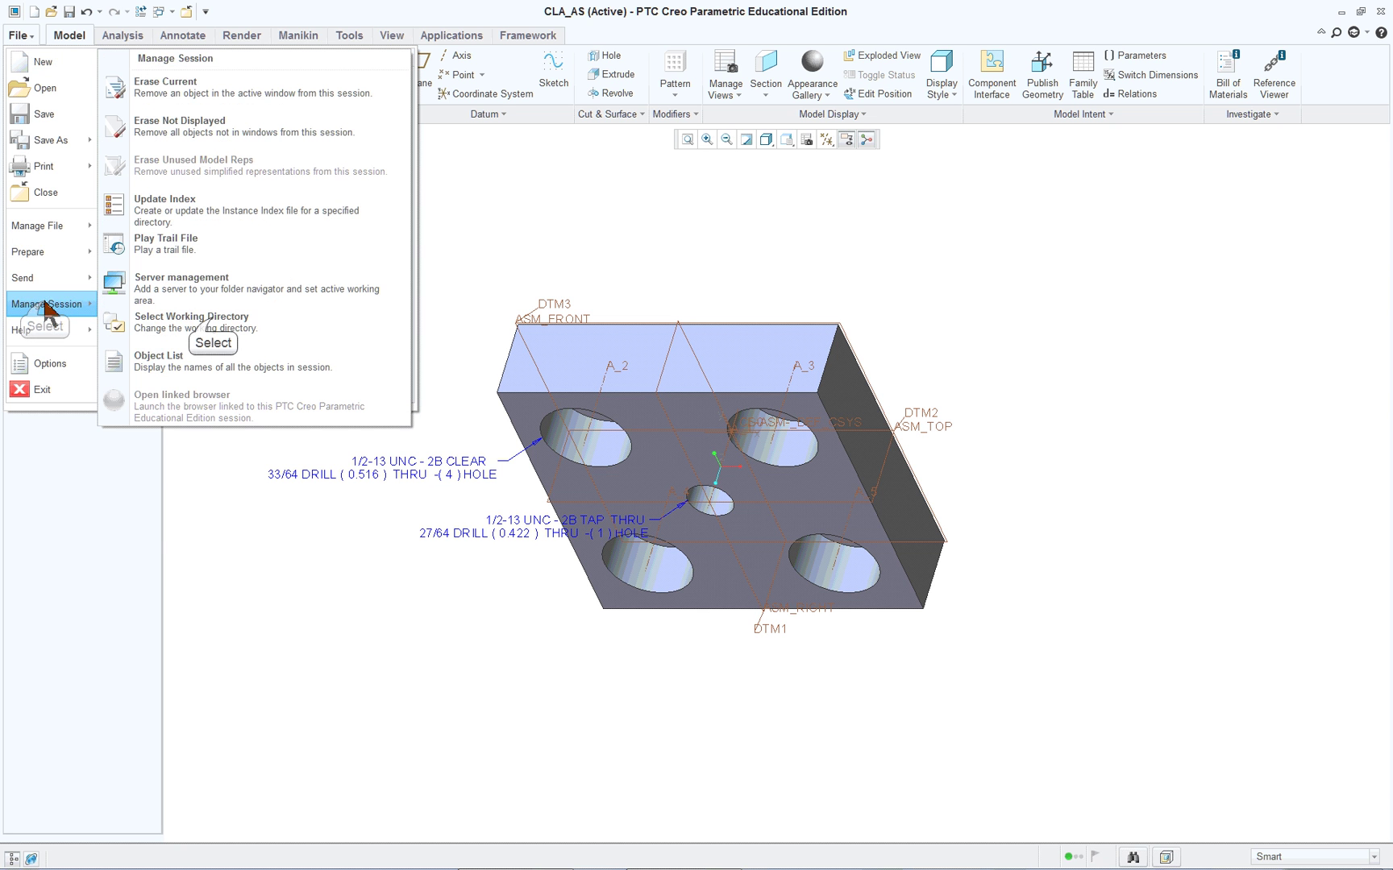
click(206, 319)
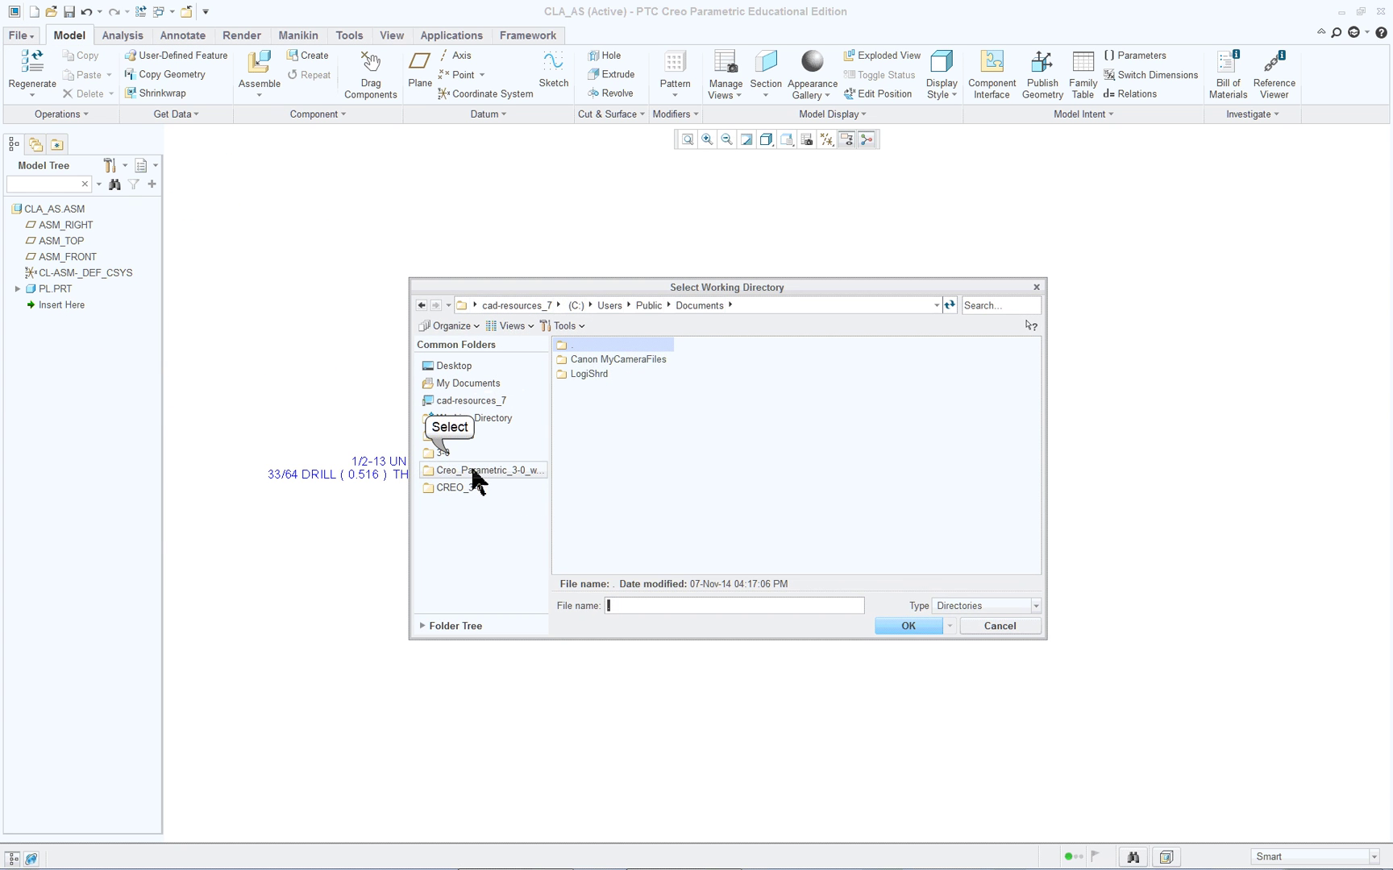
click(445, 453)
click(909, 626)
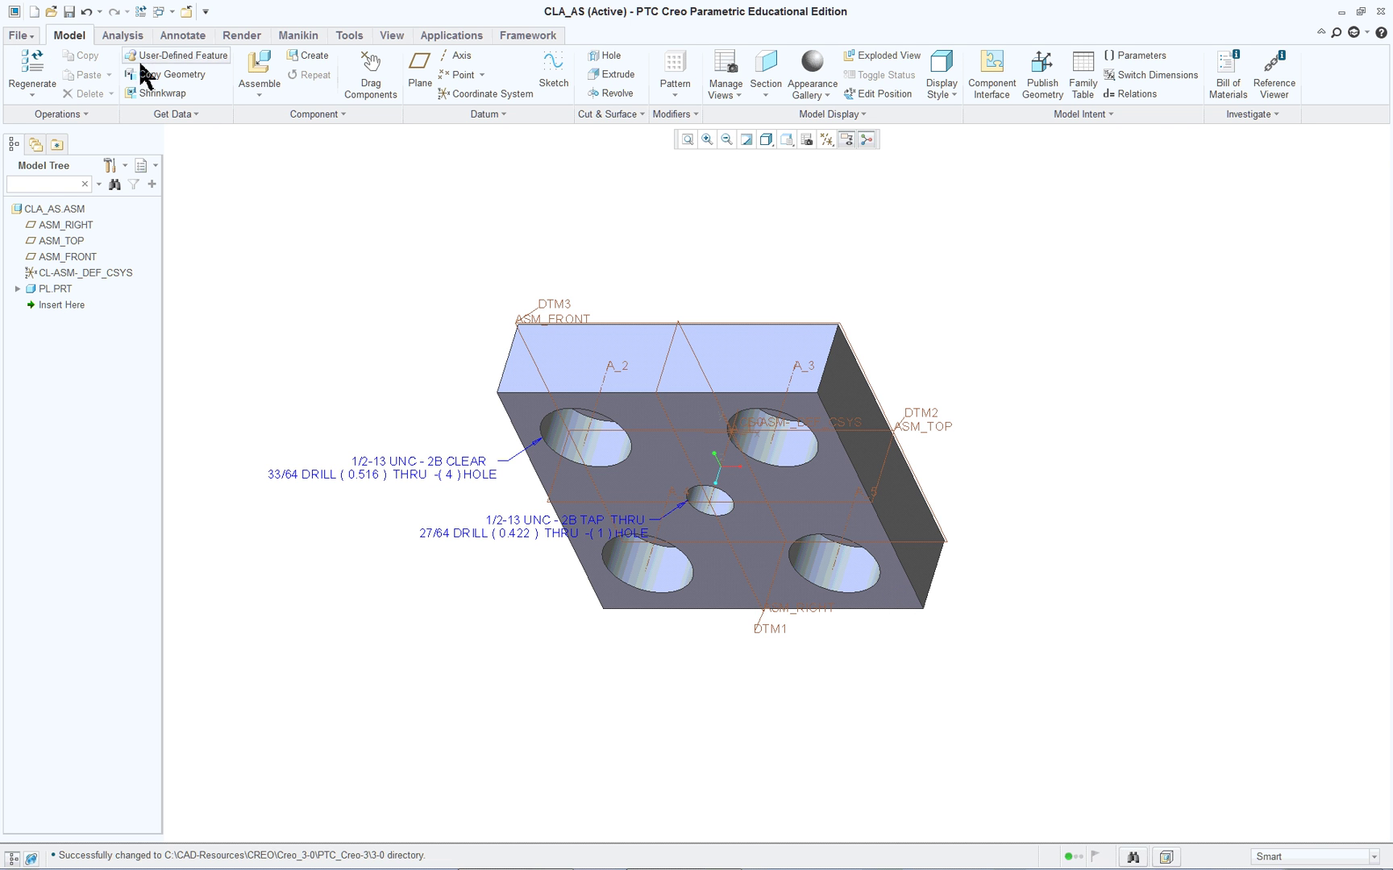
Preview sw-cl-sub-asm.asm in an enlarged Open dialog and load it into CLA_AS.
click(265, 71)
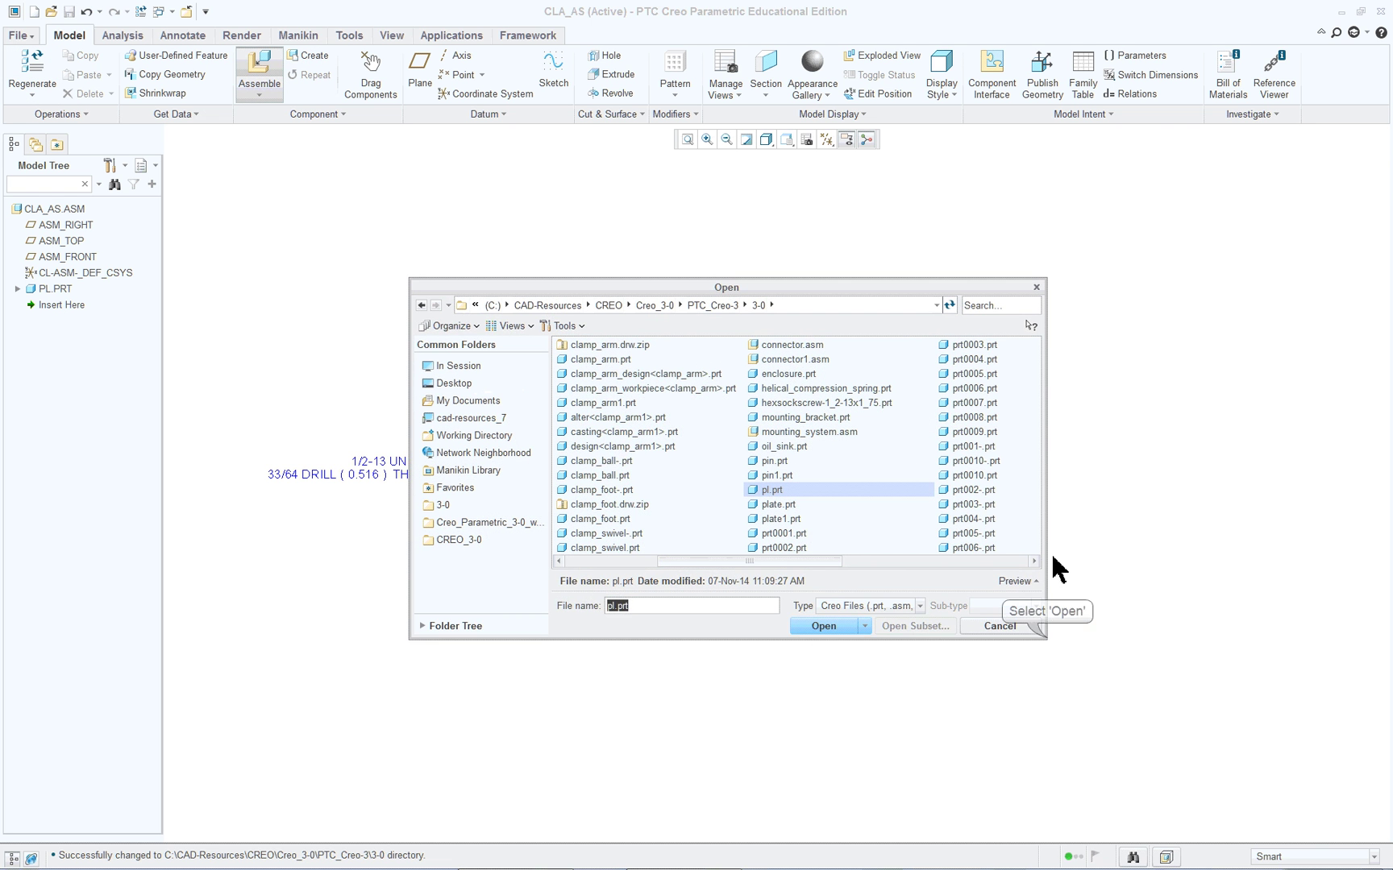
drag(1046, 640, 1190, 774)
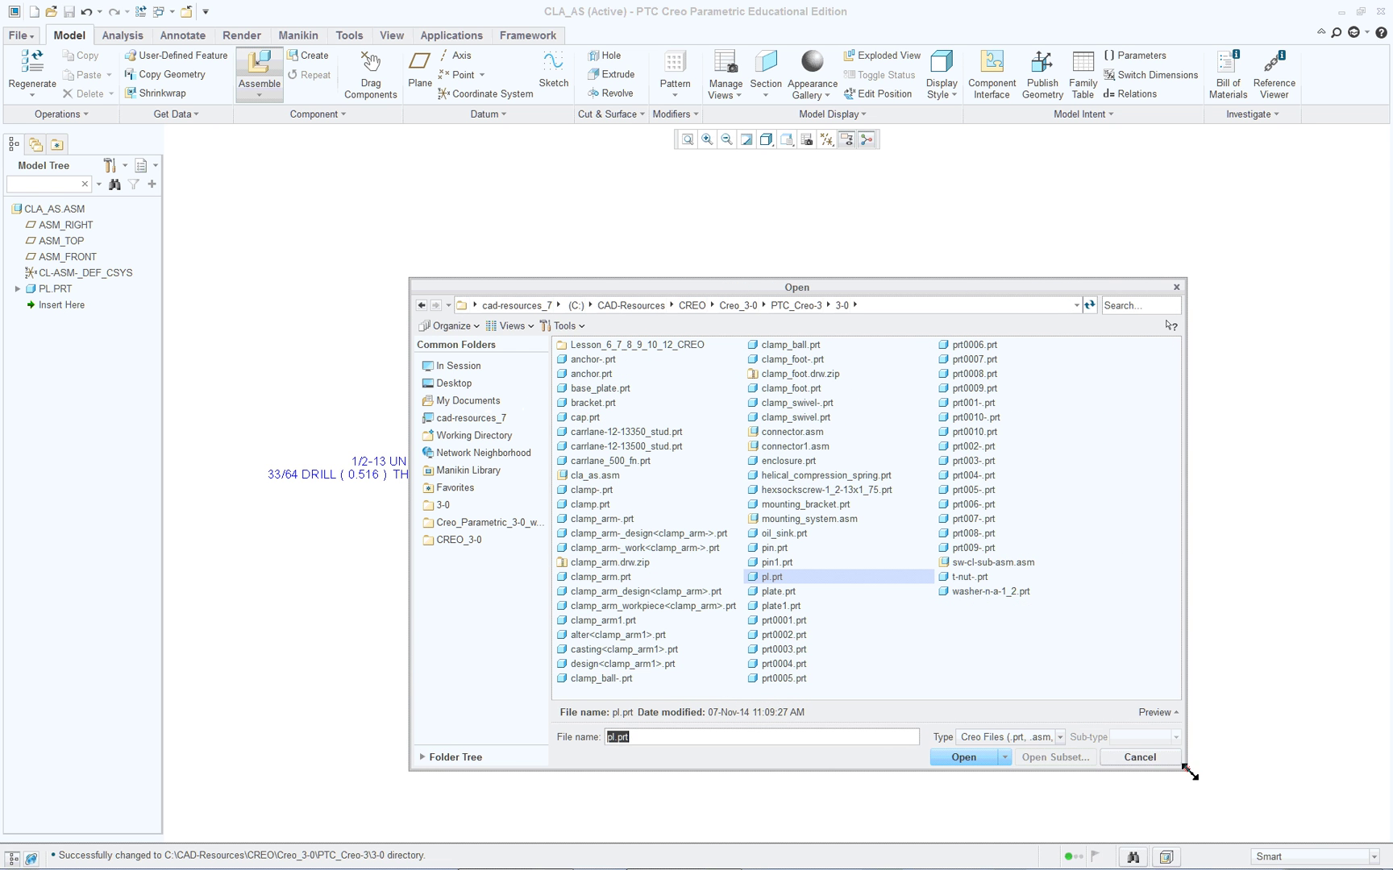
click(1008, 562)
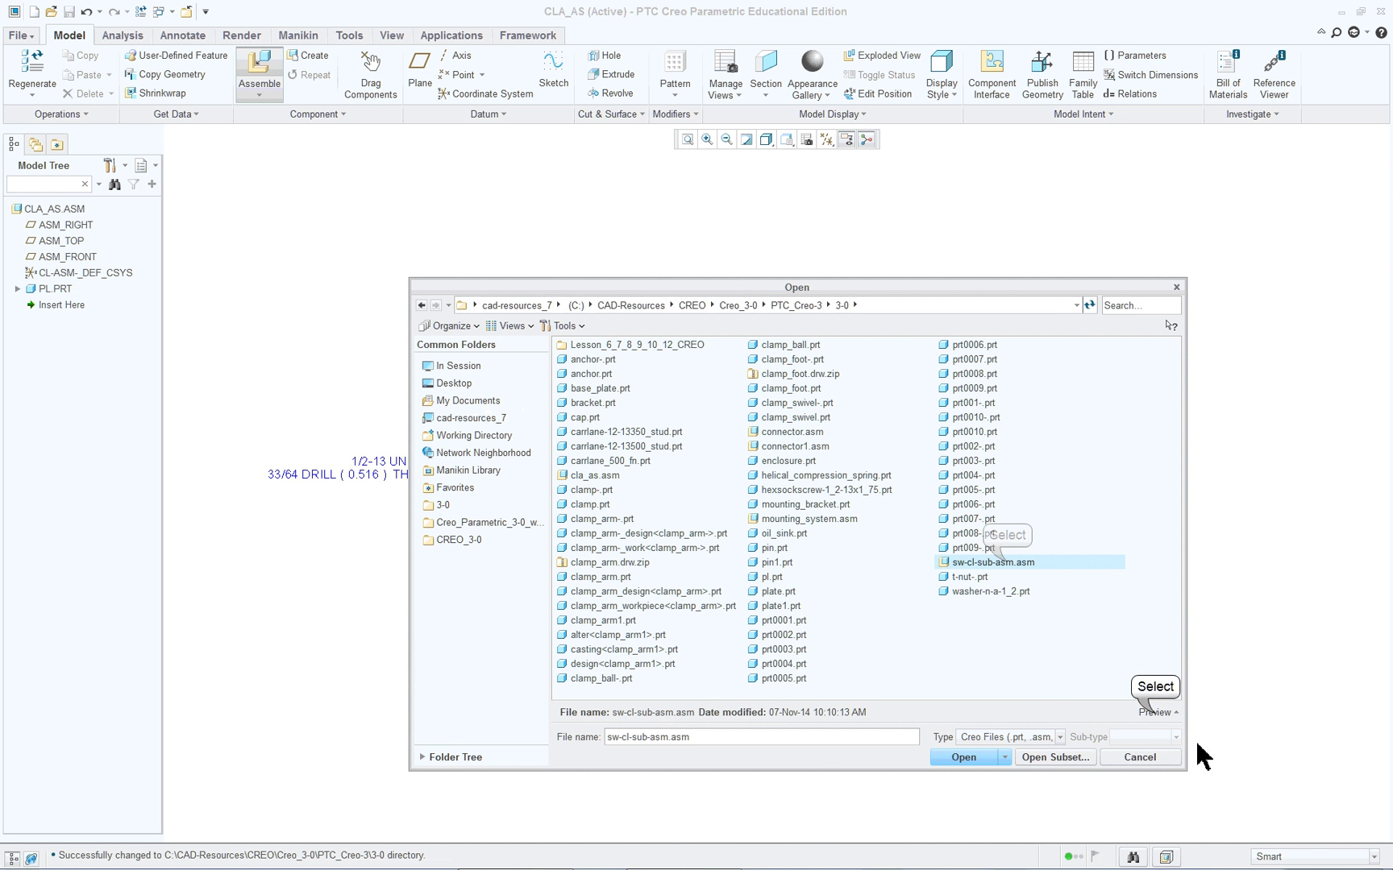
click(1158, 712)
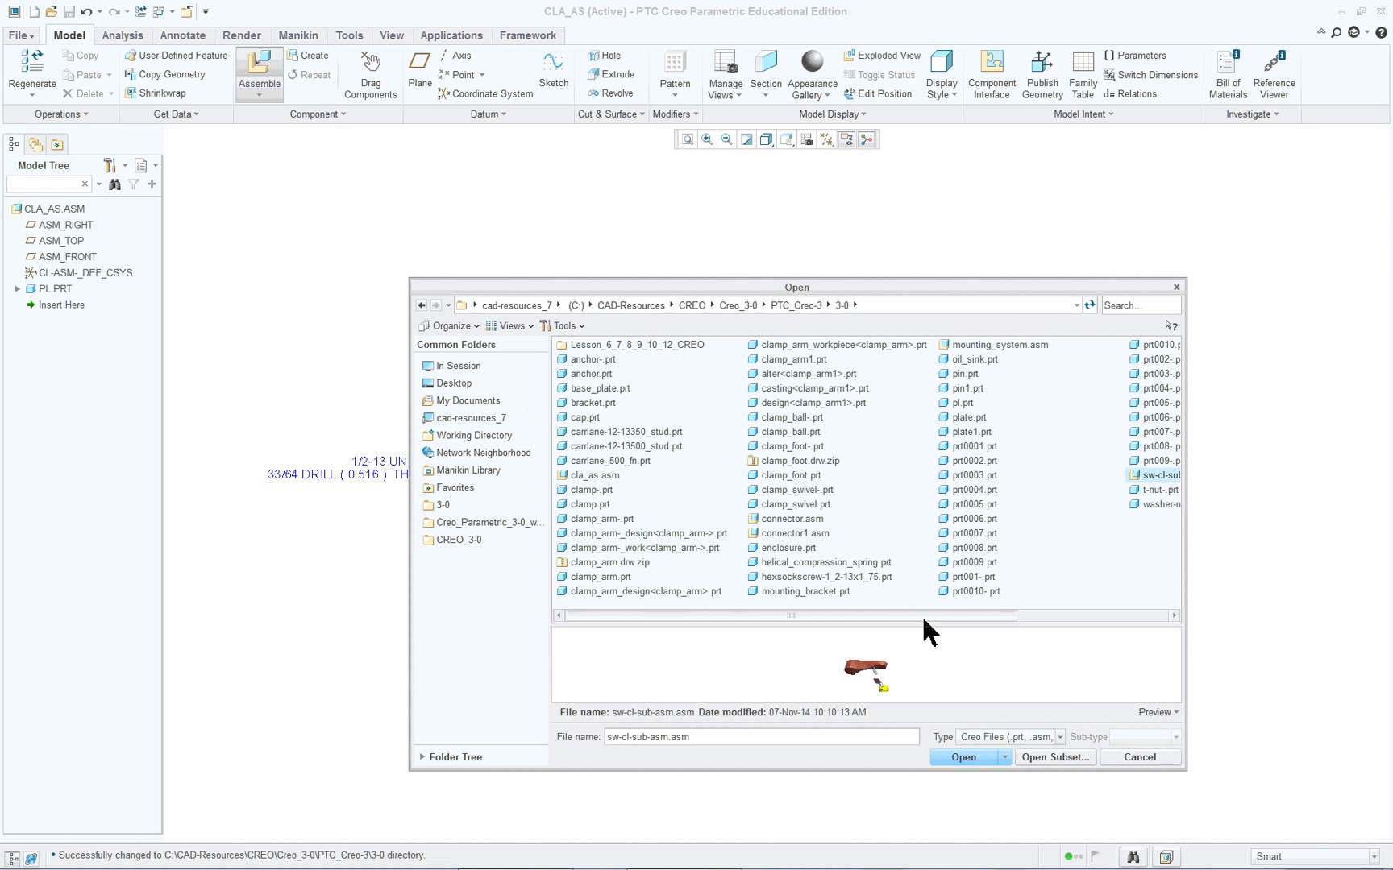
drag(926, 627, 927, 463)
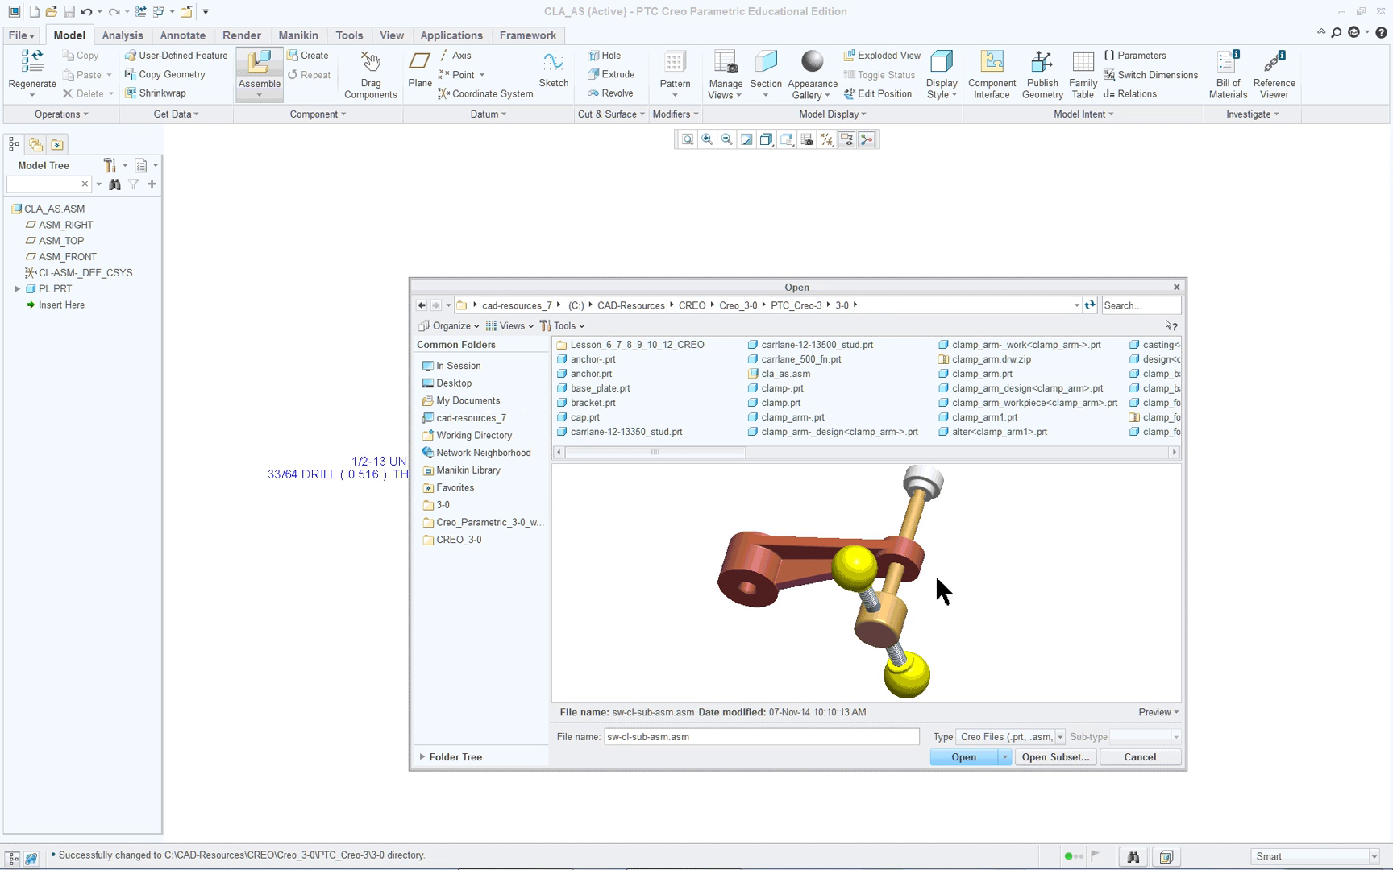
click(972, 759)
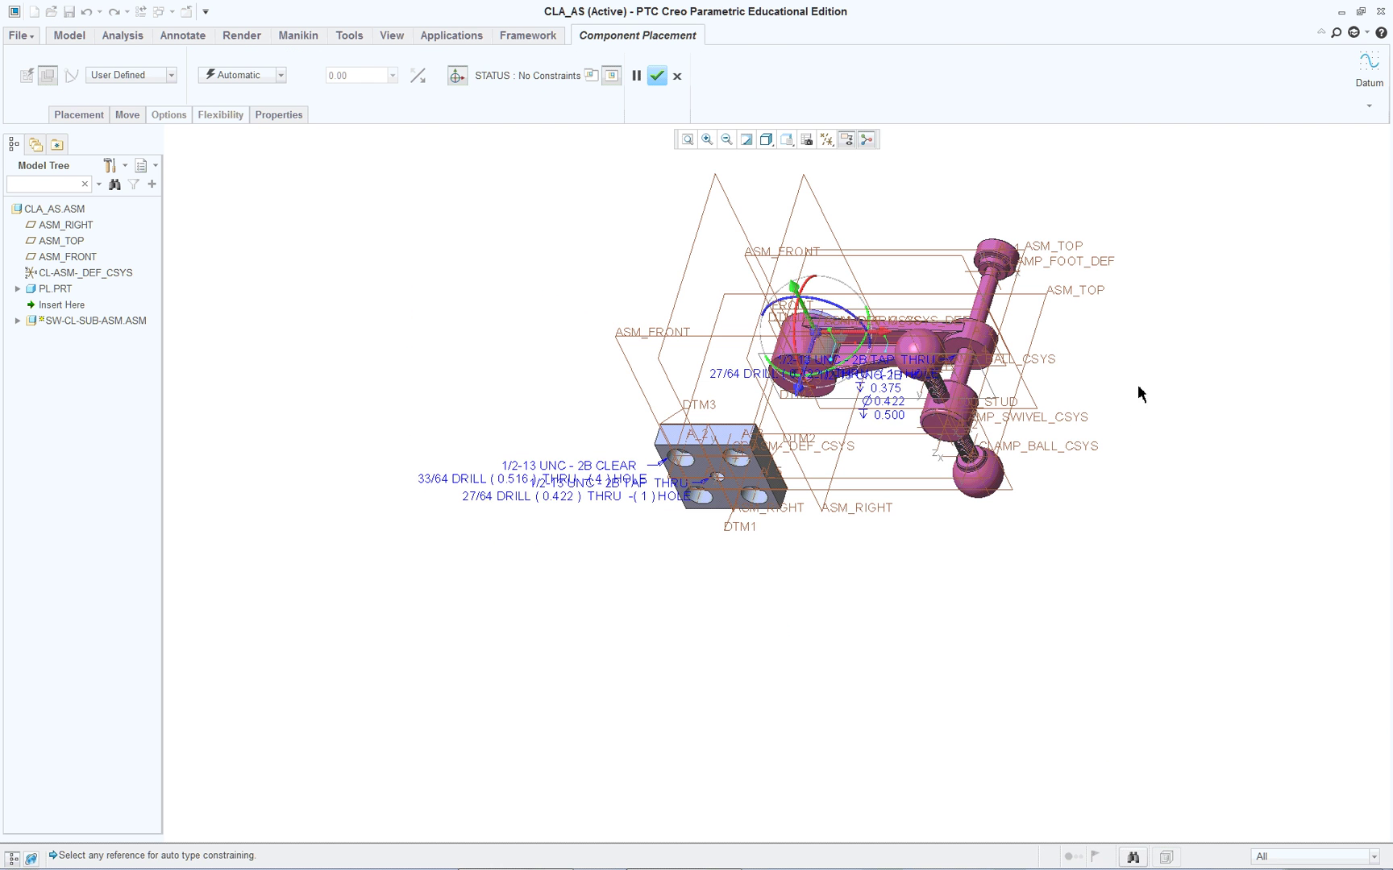
Orbit and zoom around the plate and arm, then turn off all datum display.
scroll(1152, 249, up, 2)
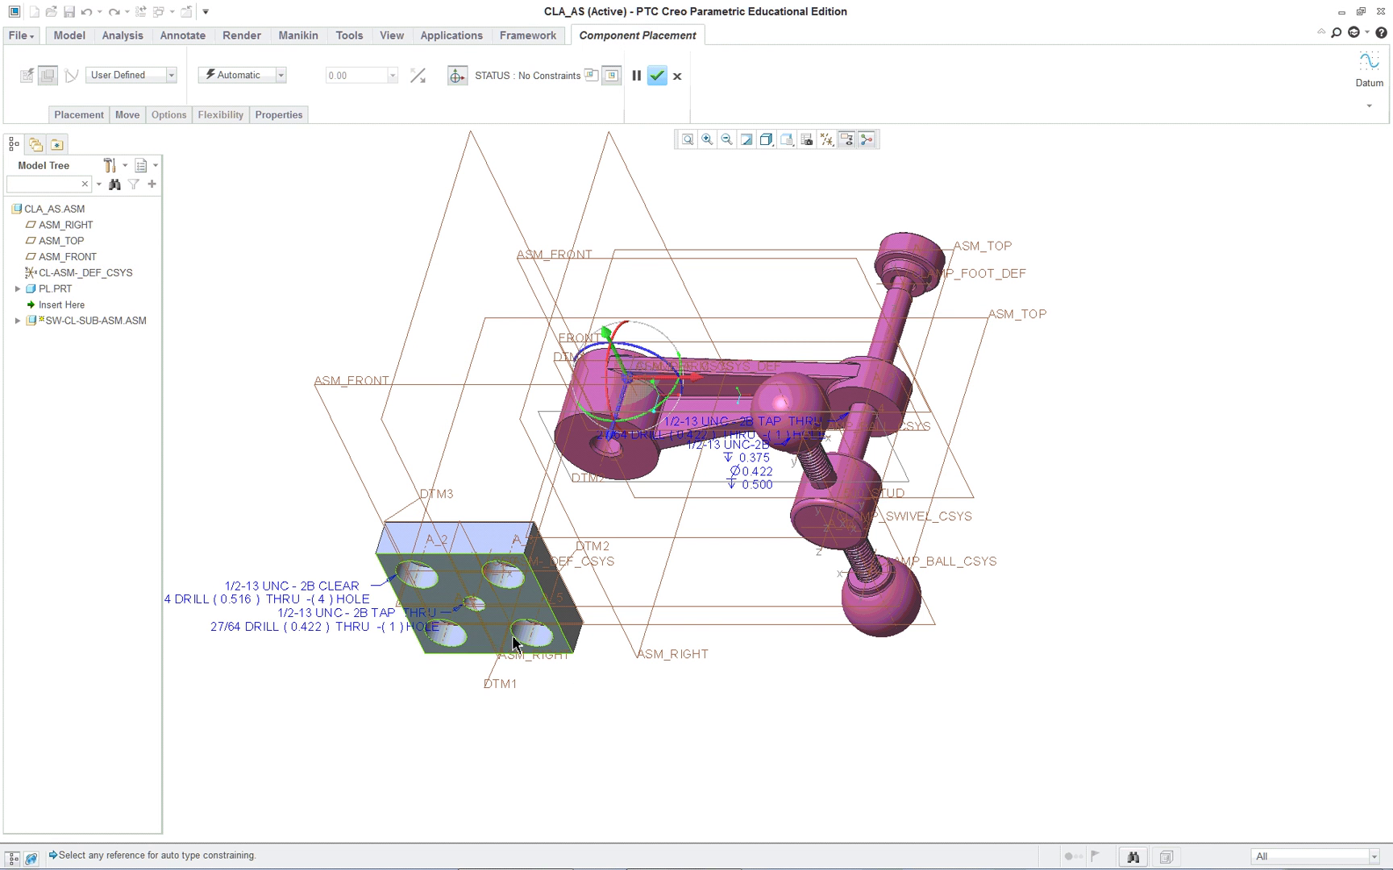
middle_drag(306, 520, 372, 647)
scroll(238, 418, down, 2)
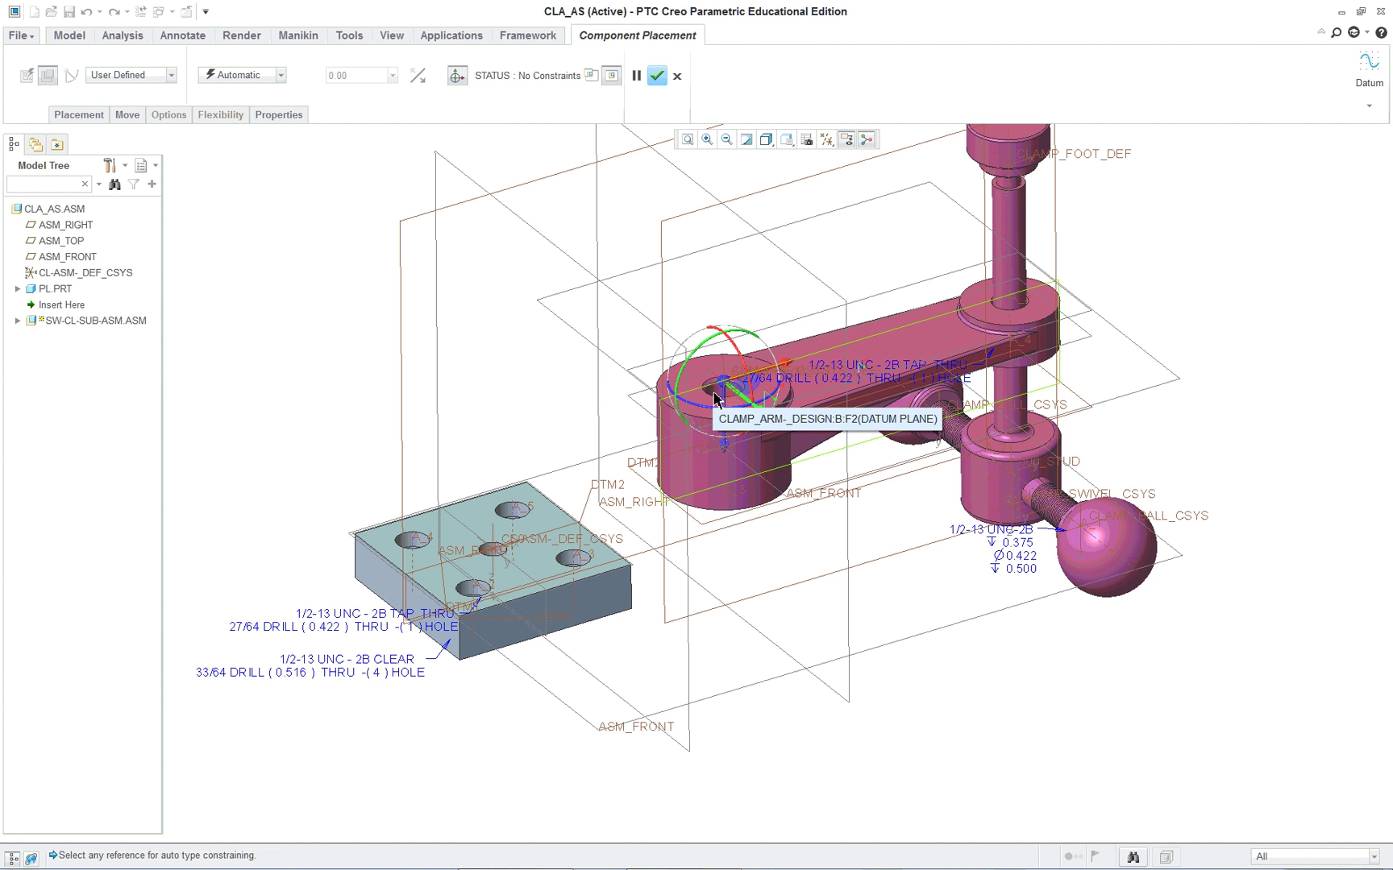
scroll(496, 574, down, 2)
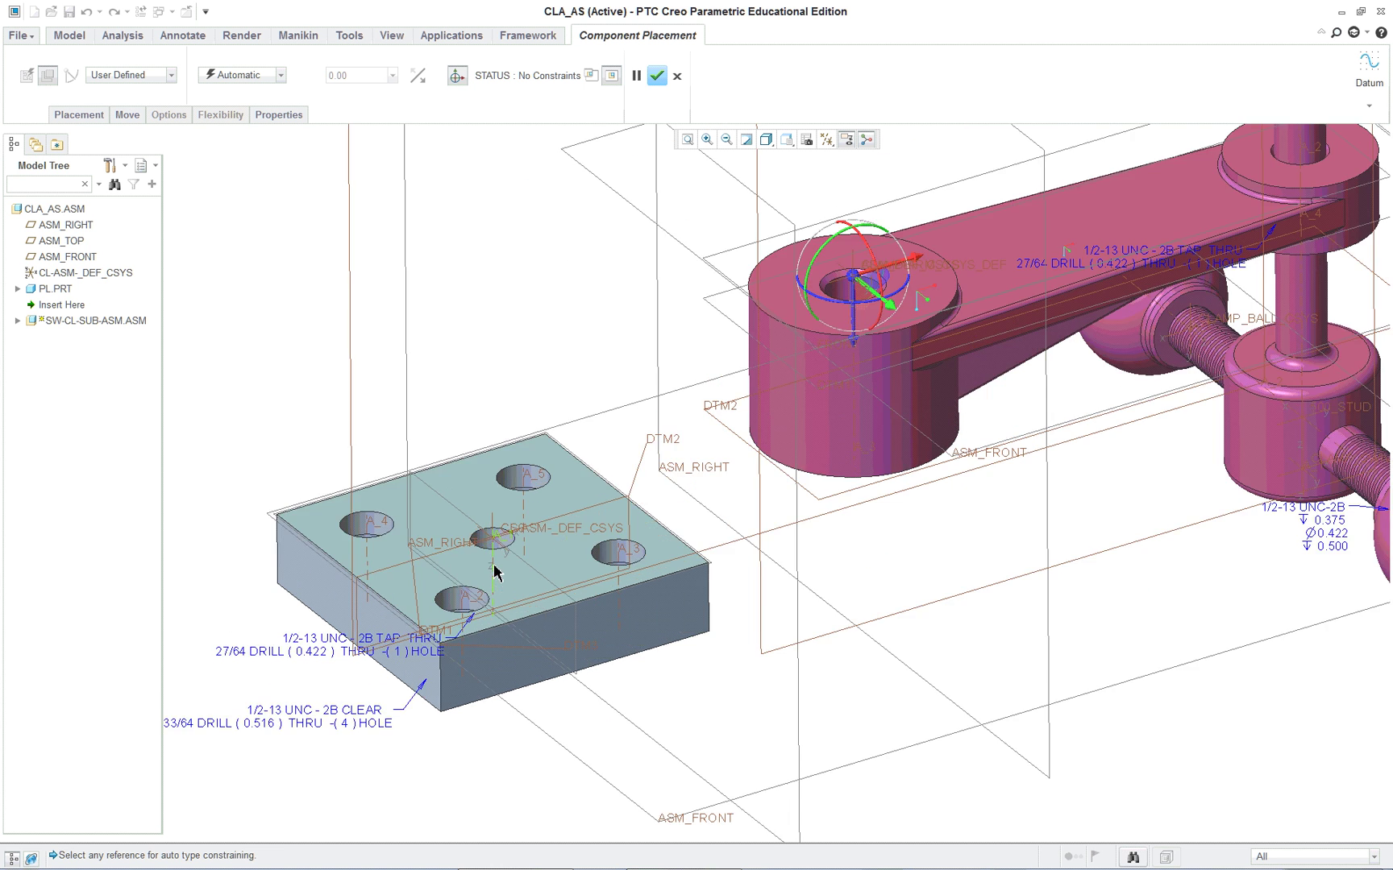
click(826, 143)
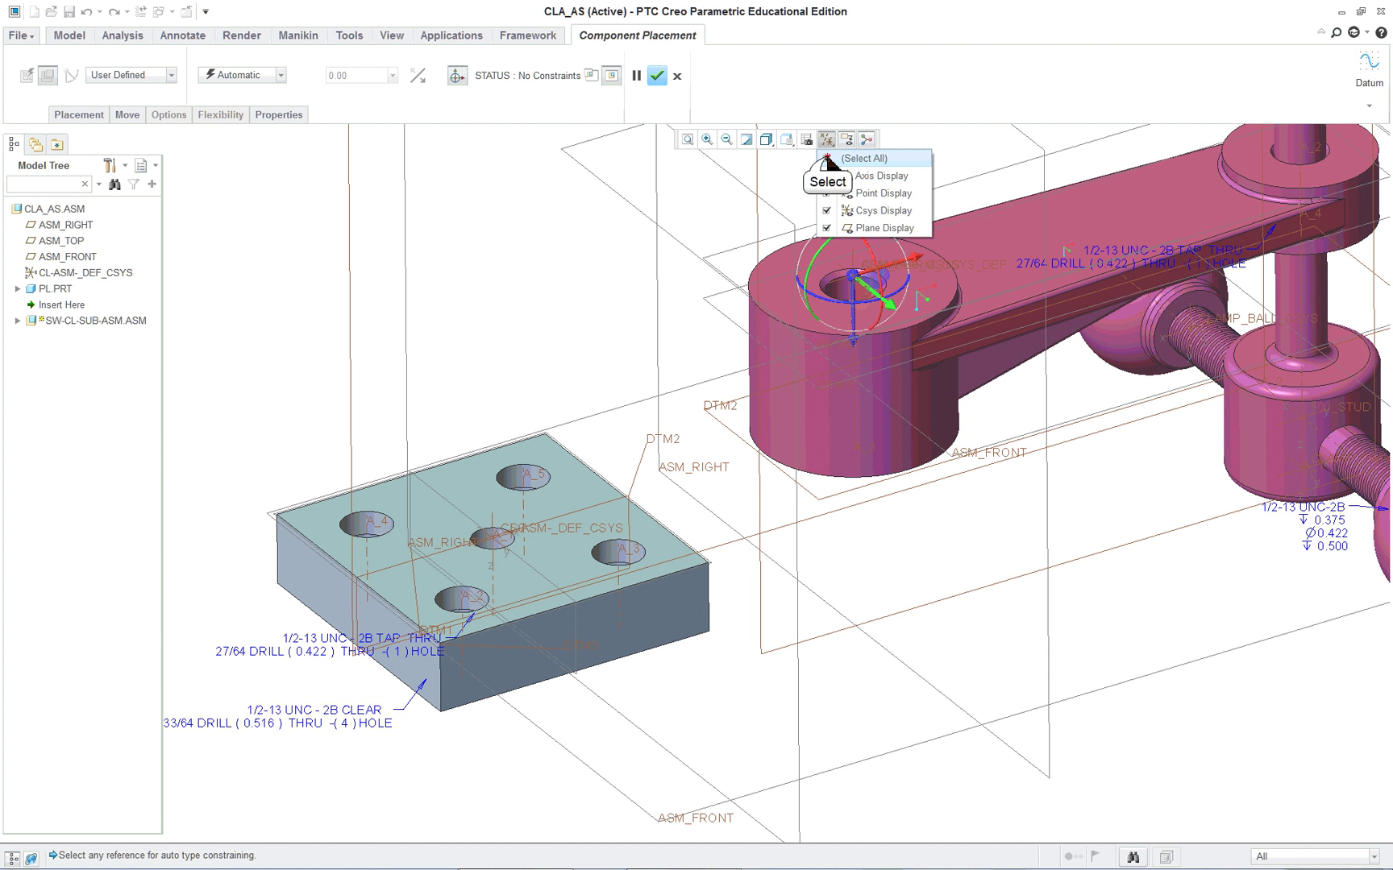
click(829, 158)
click(461, 196)
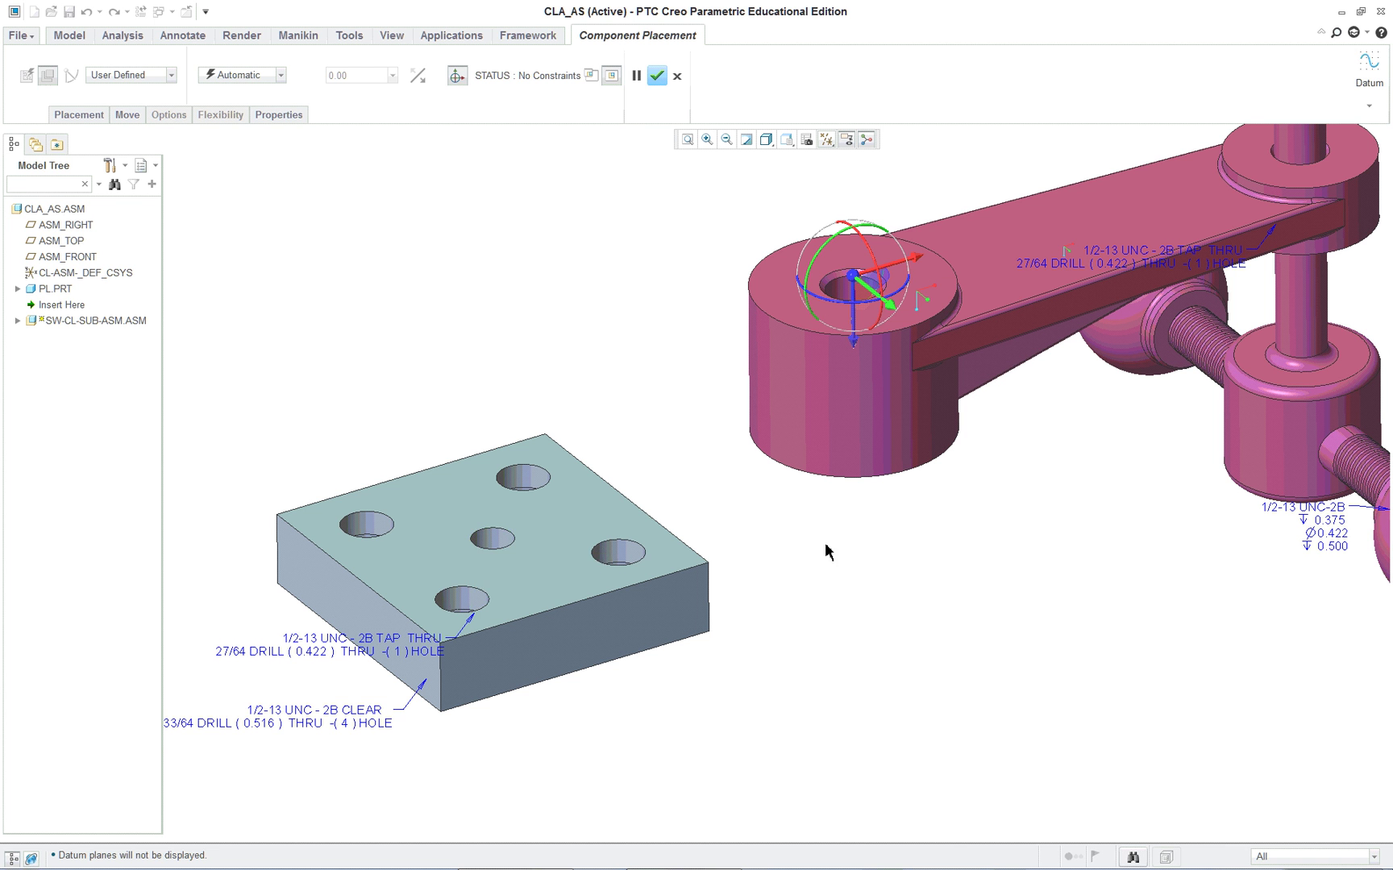
Make the arm hole coincident with the plate's centre hole and flip the arm face onto the plate top.
click(493, 537)
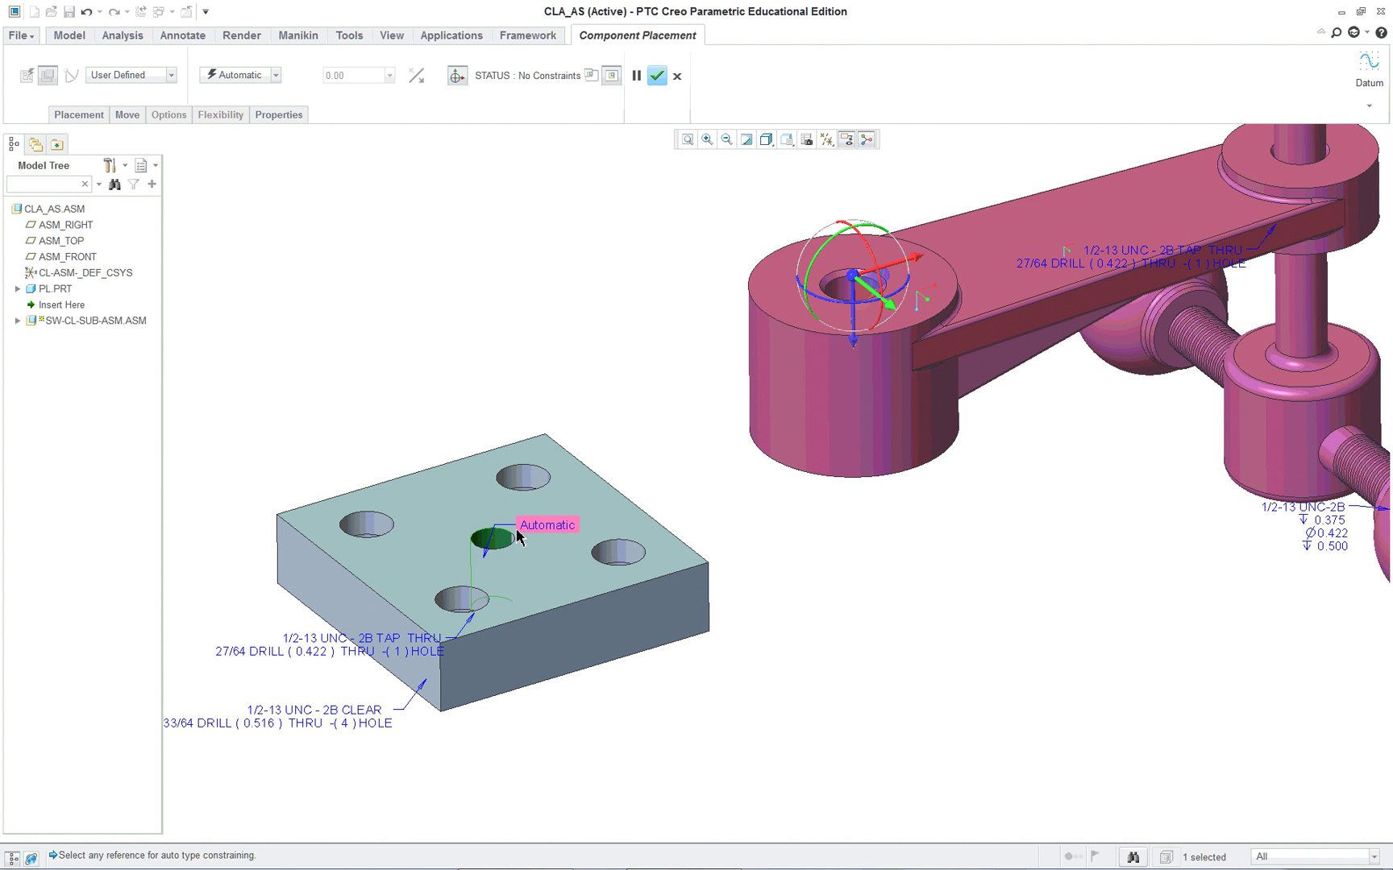
click(837, 296)
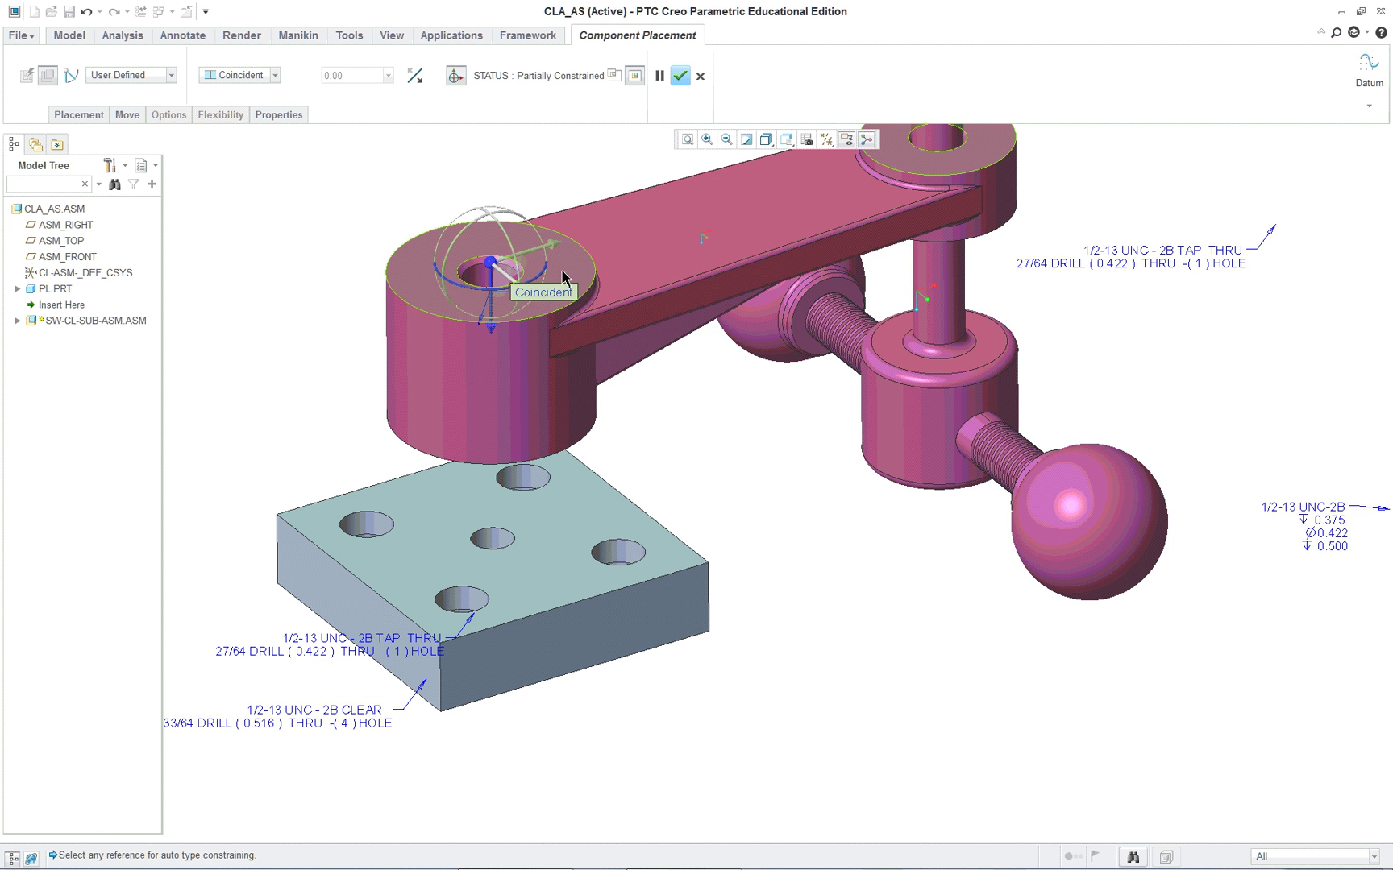
click(410, 274)
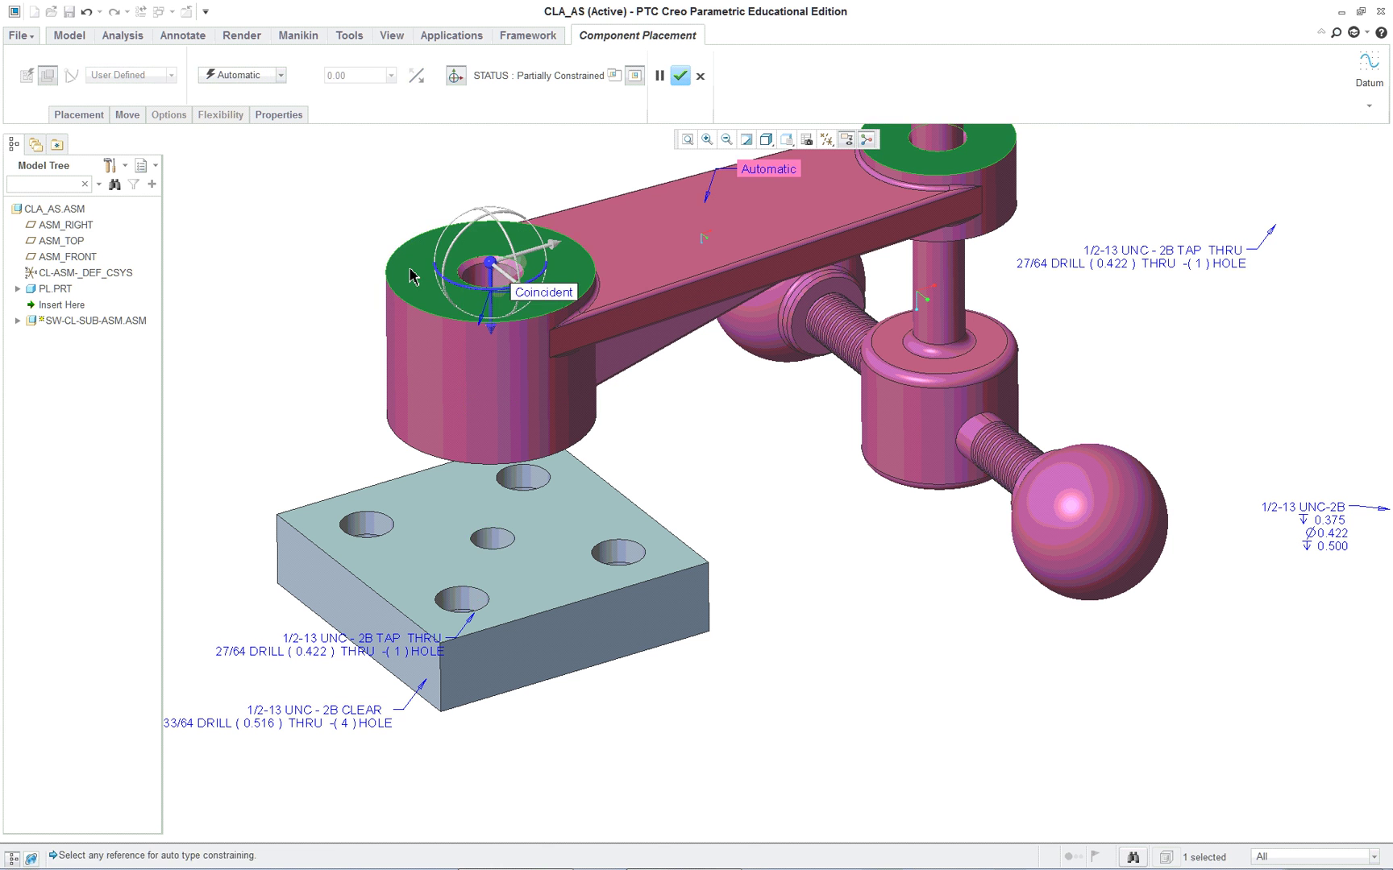
click(545, 532)
right_click(505, 281)
click(556, 436)
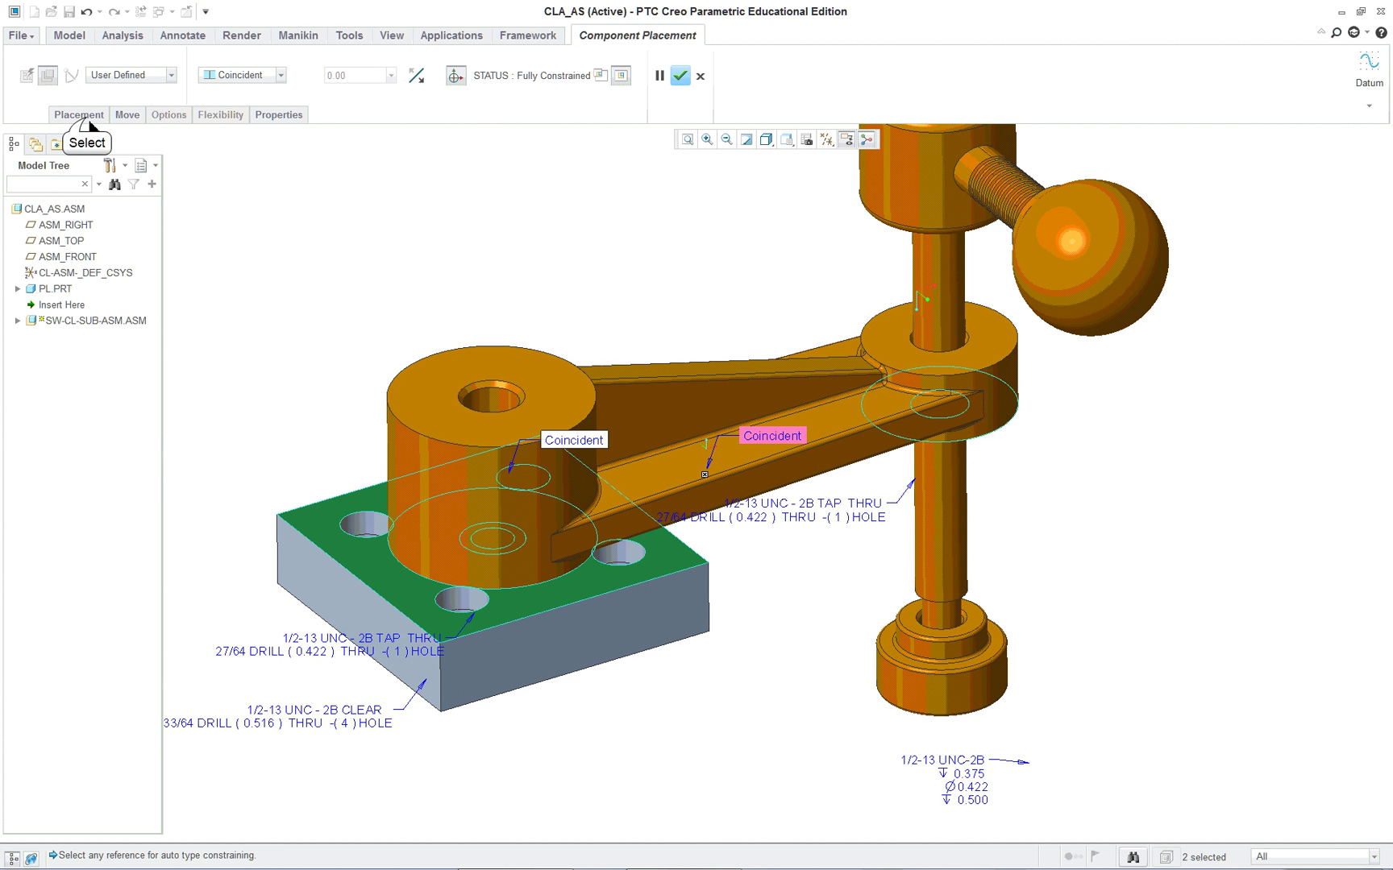
Uncheck Allow Assumptions in the Placement panel and turn datum plane display back on.
click(84, 115)
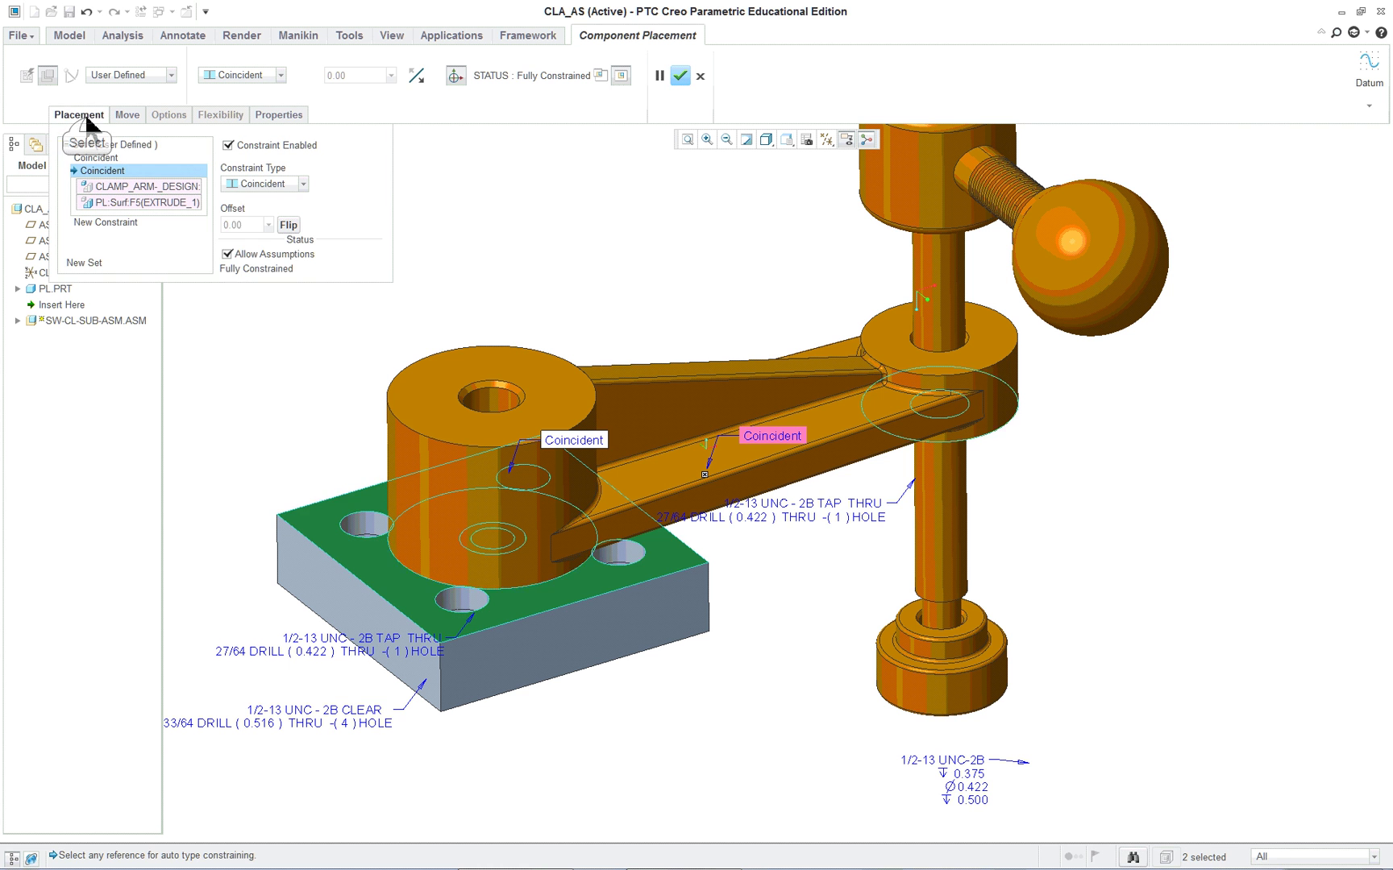
click(228, 255)
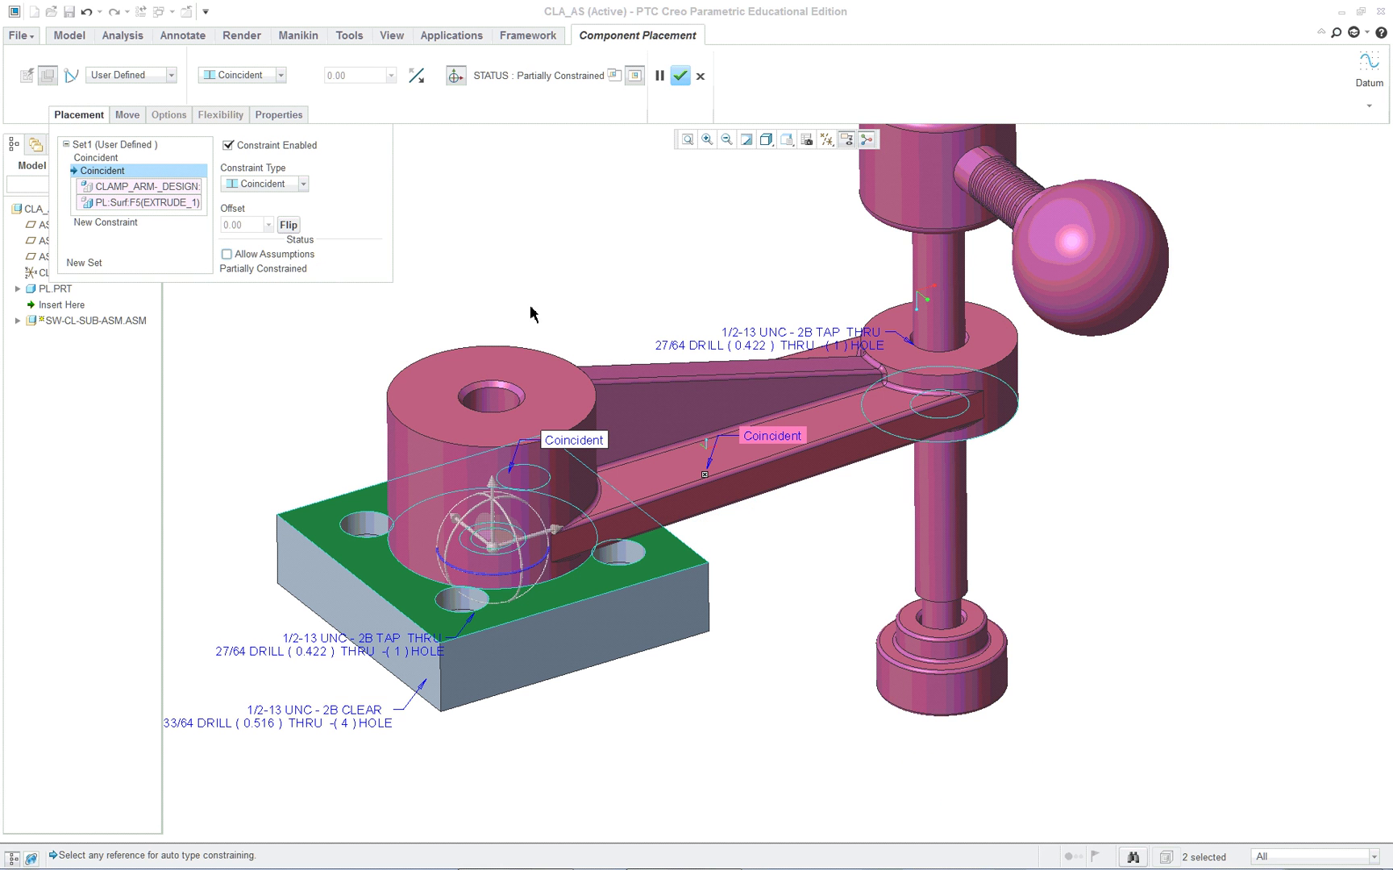
click(825, 142)
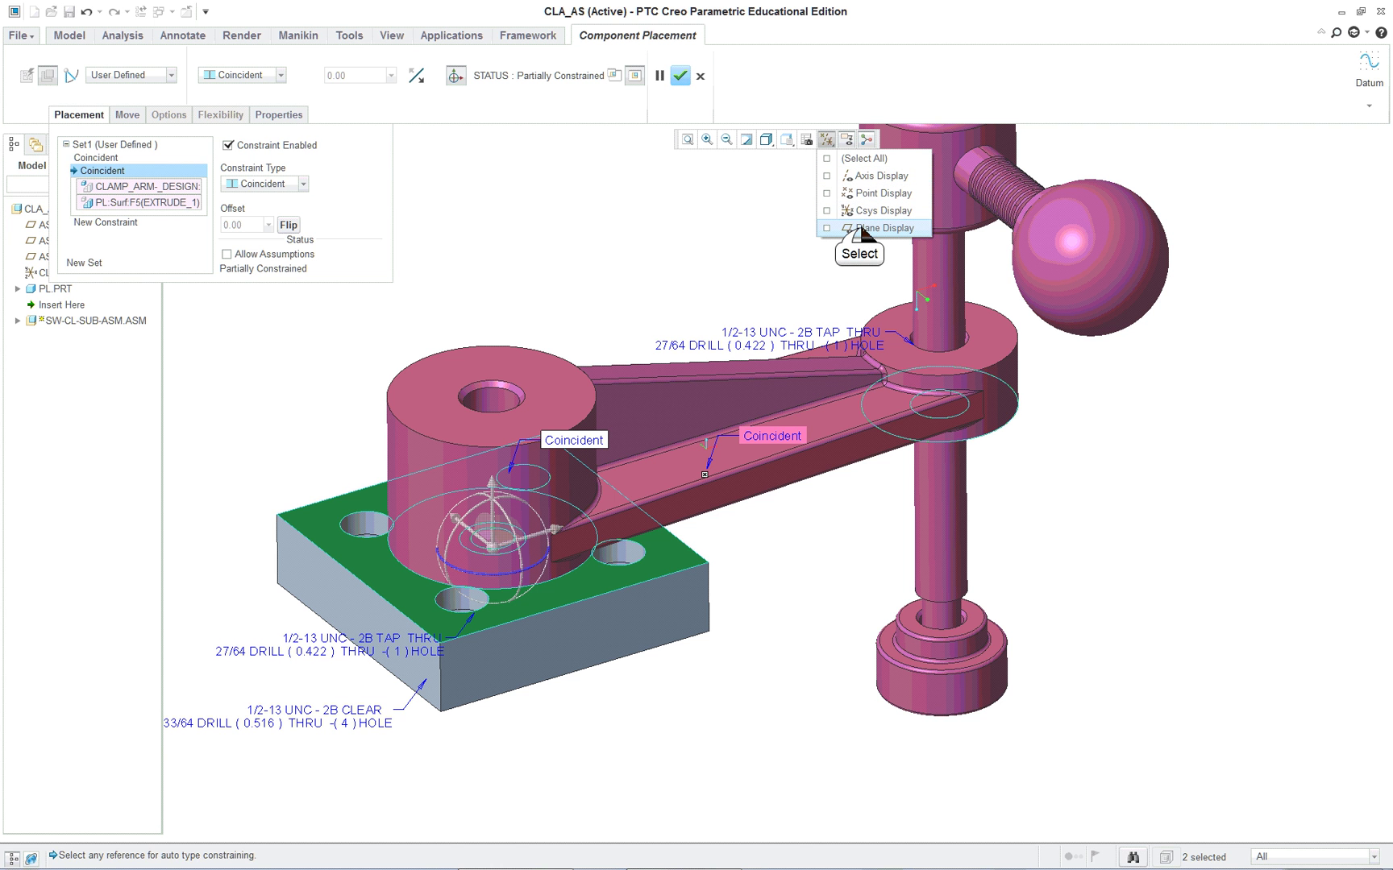
click(857, 228)
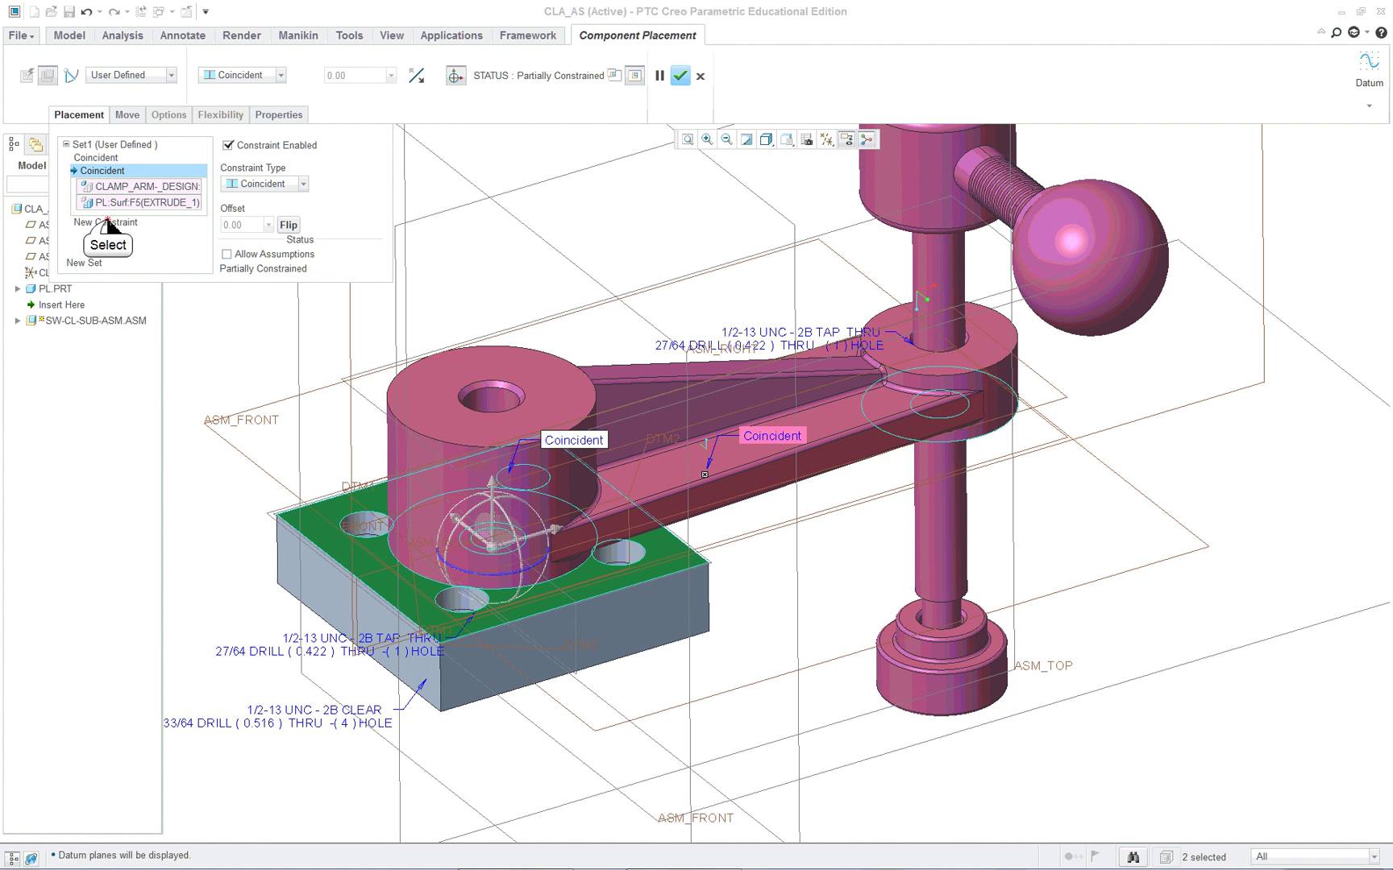
Add a third constraint from the subassembly's ASM_TOP plane to the assembly's ASM_RIGHT plane.
click(105, 223)
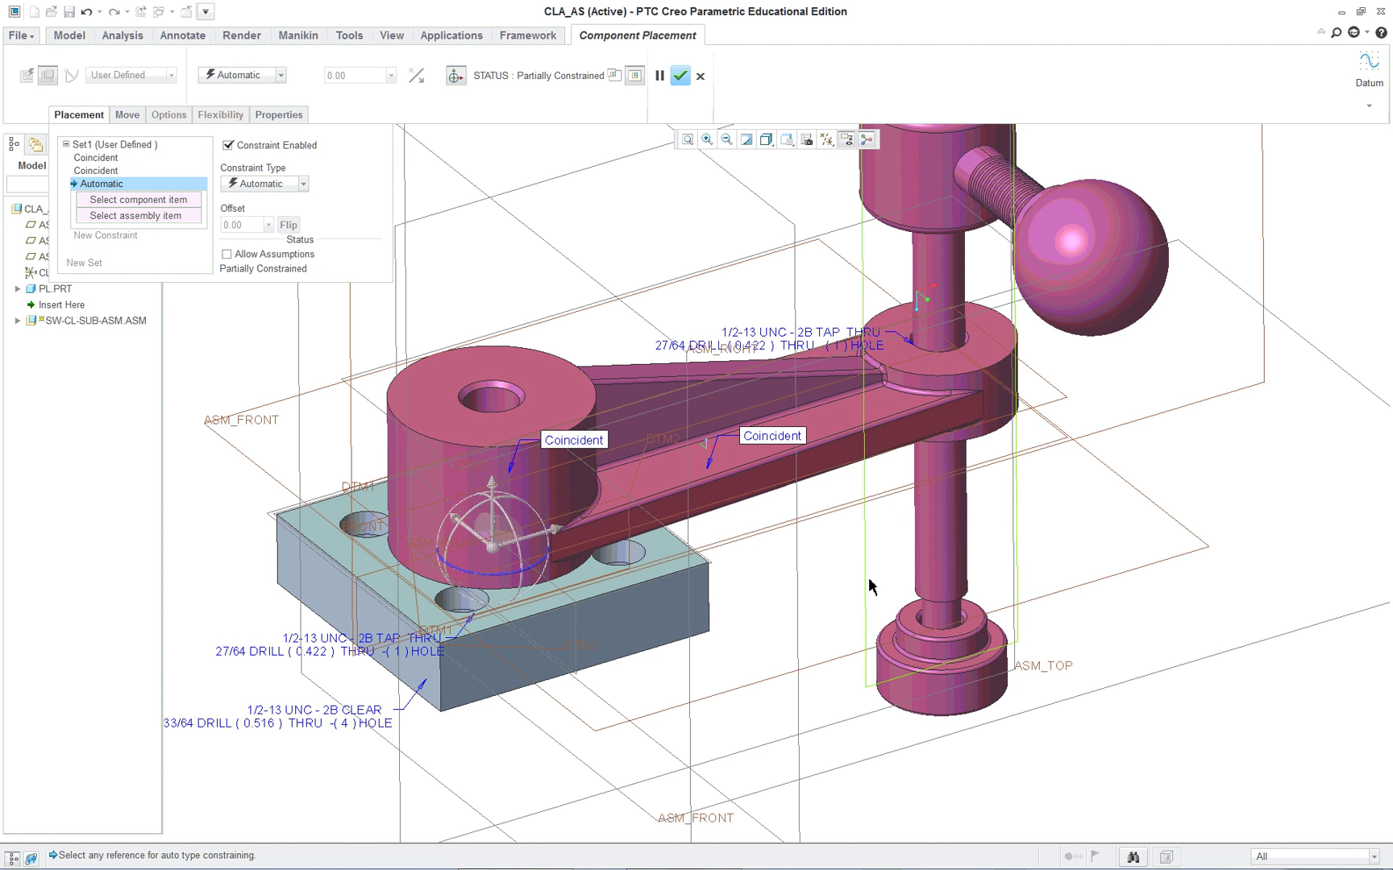
scroll(869, 584, down, 3)
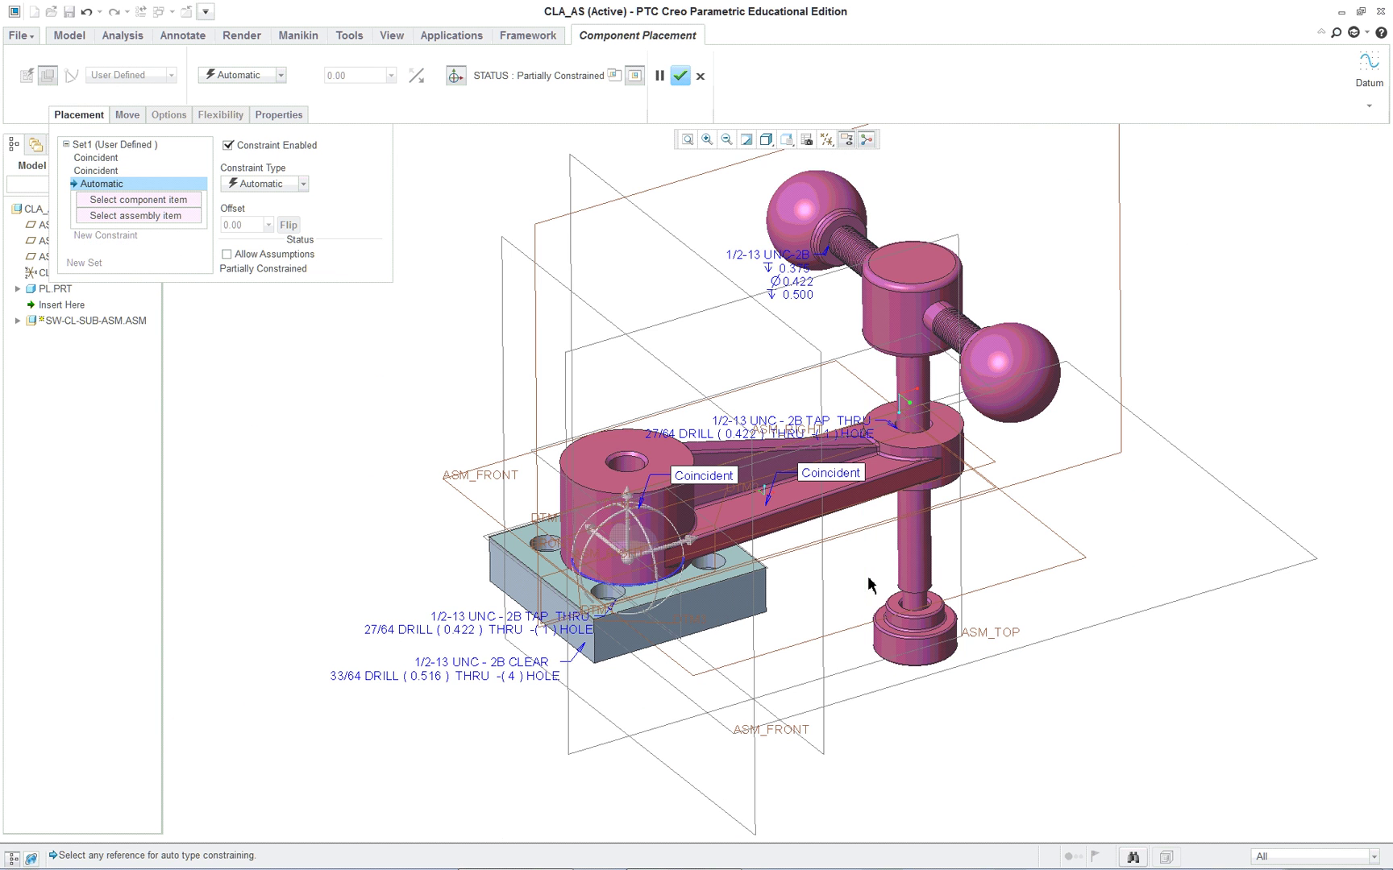
click(814, 282)
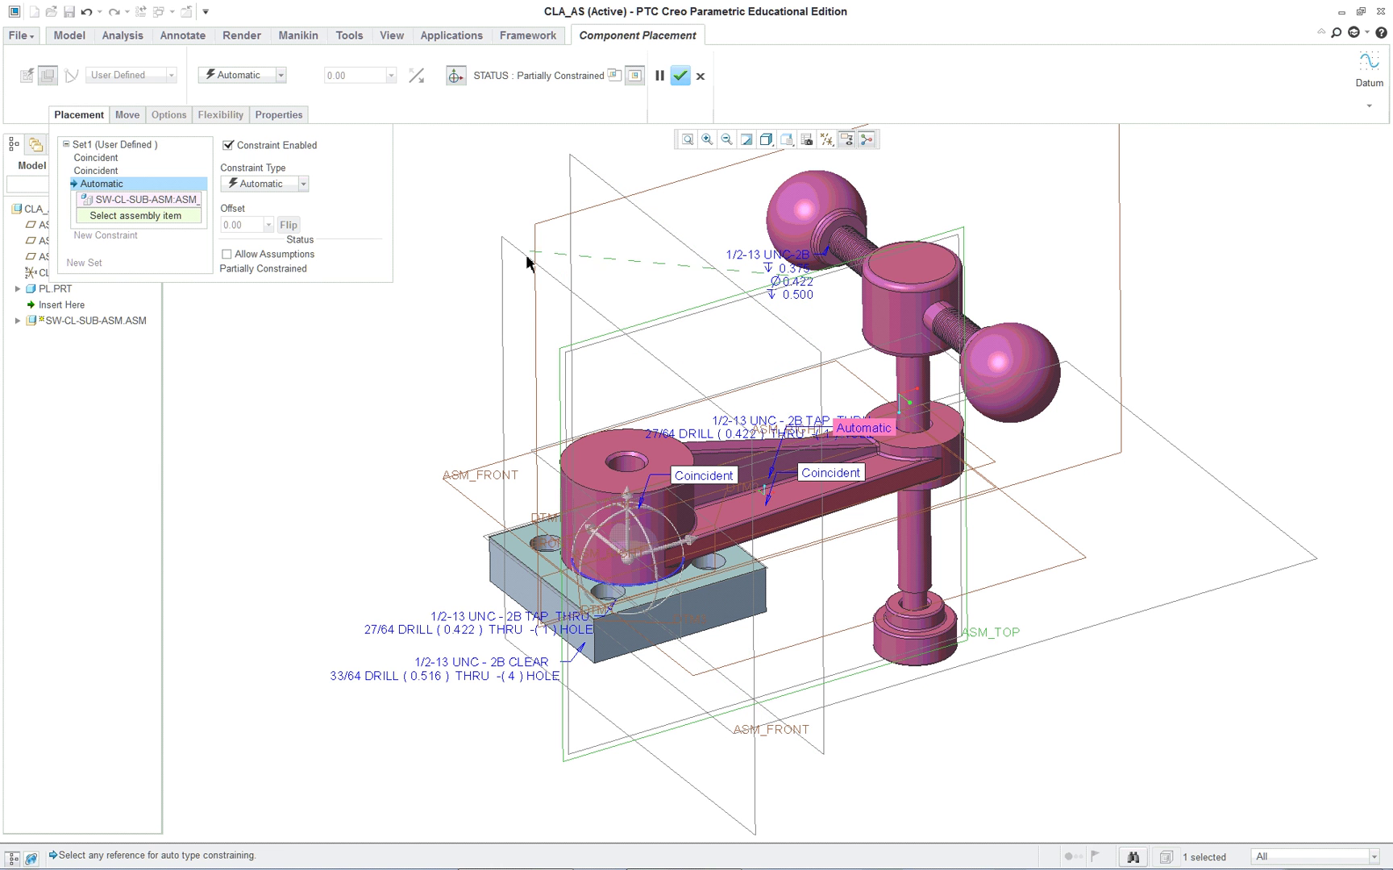
scroll(1116, 597, down, 2)
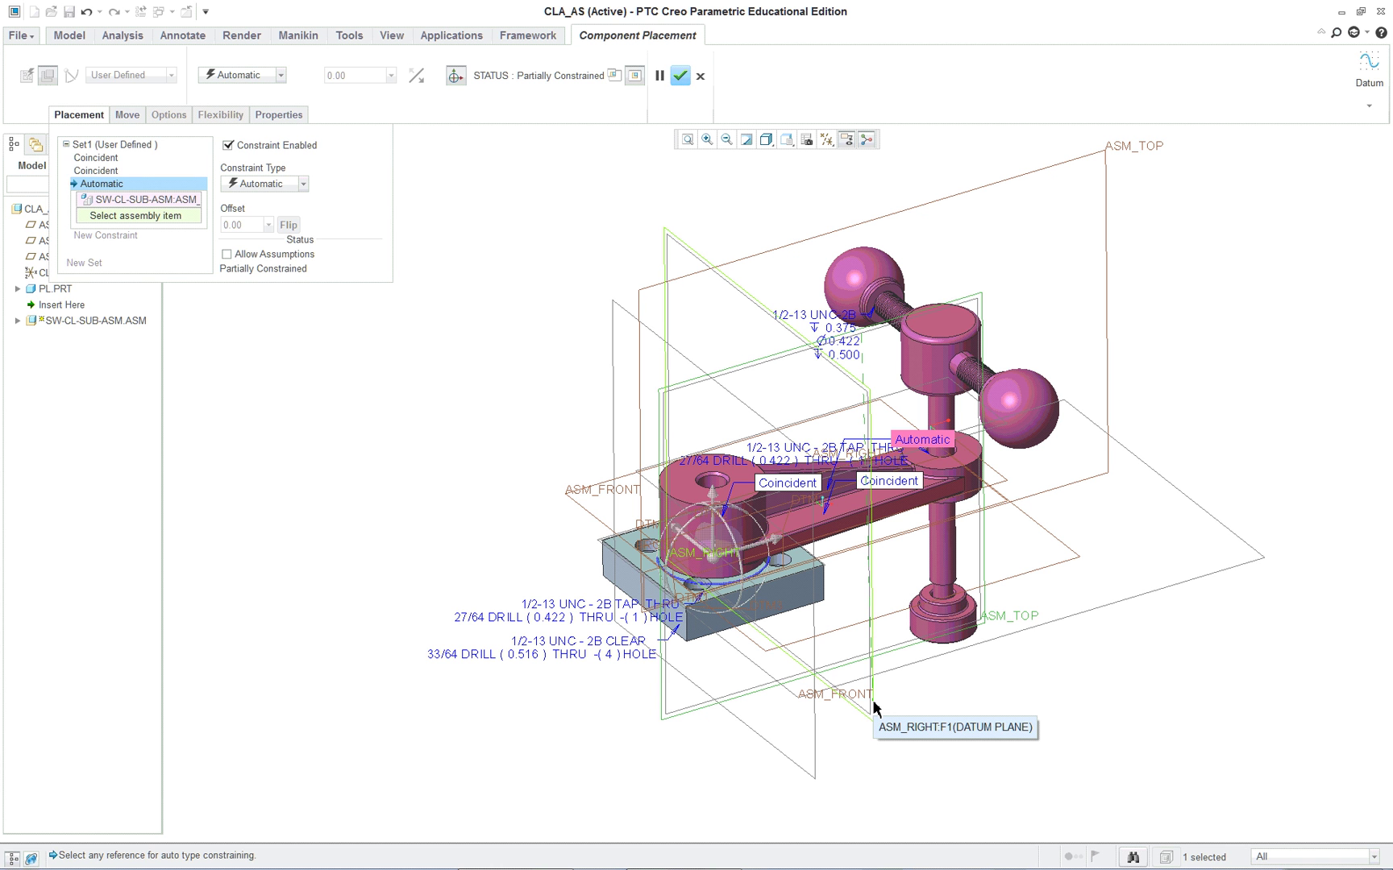
click(873, 704)
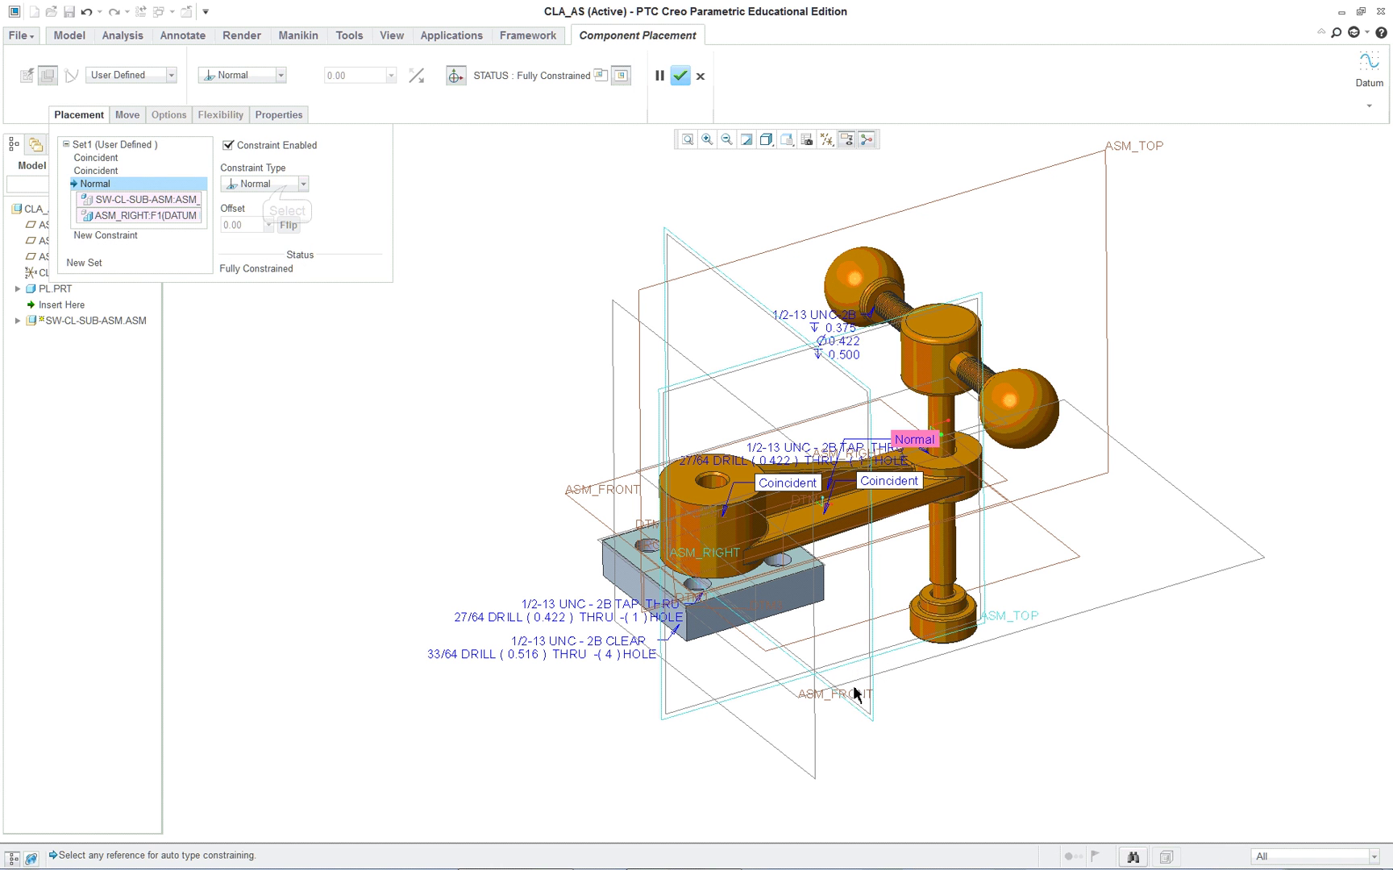
click(284, 187)
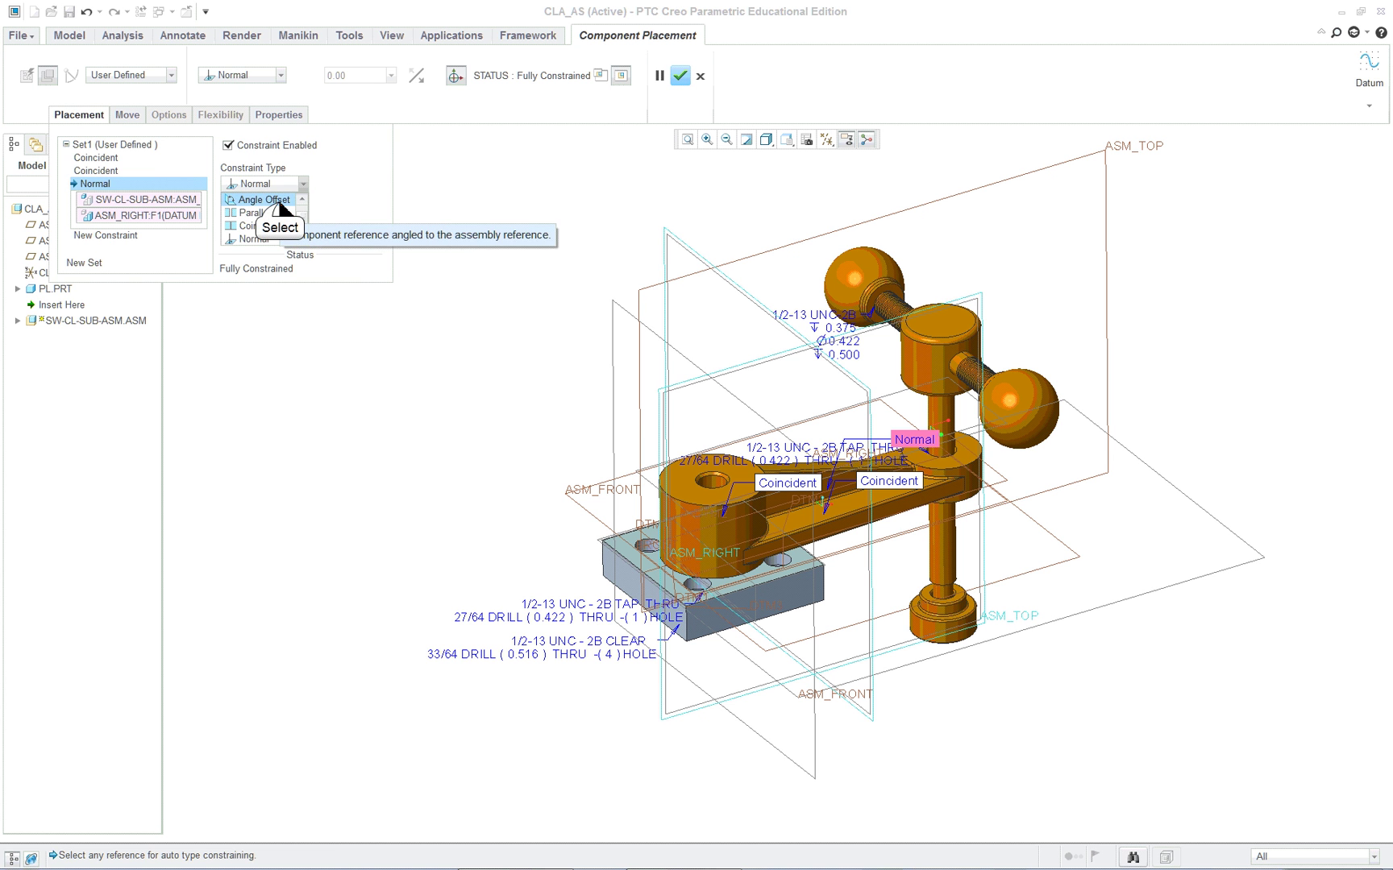
Change the third constraint type to Angle Offset, giving 89.983.
click(278, 202)
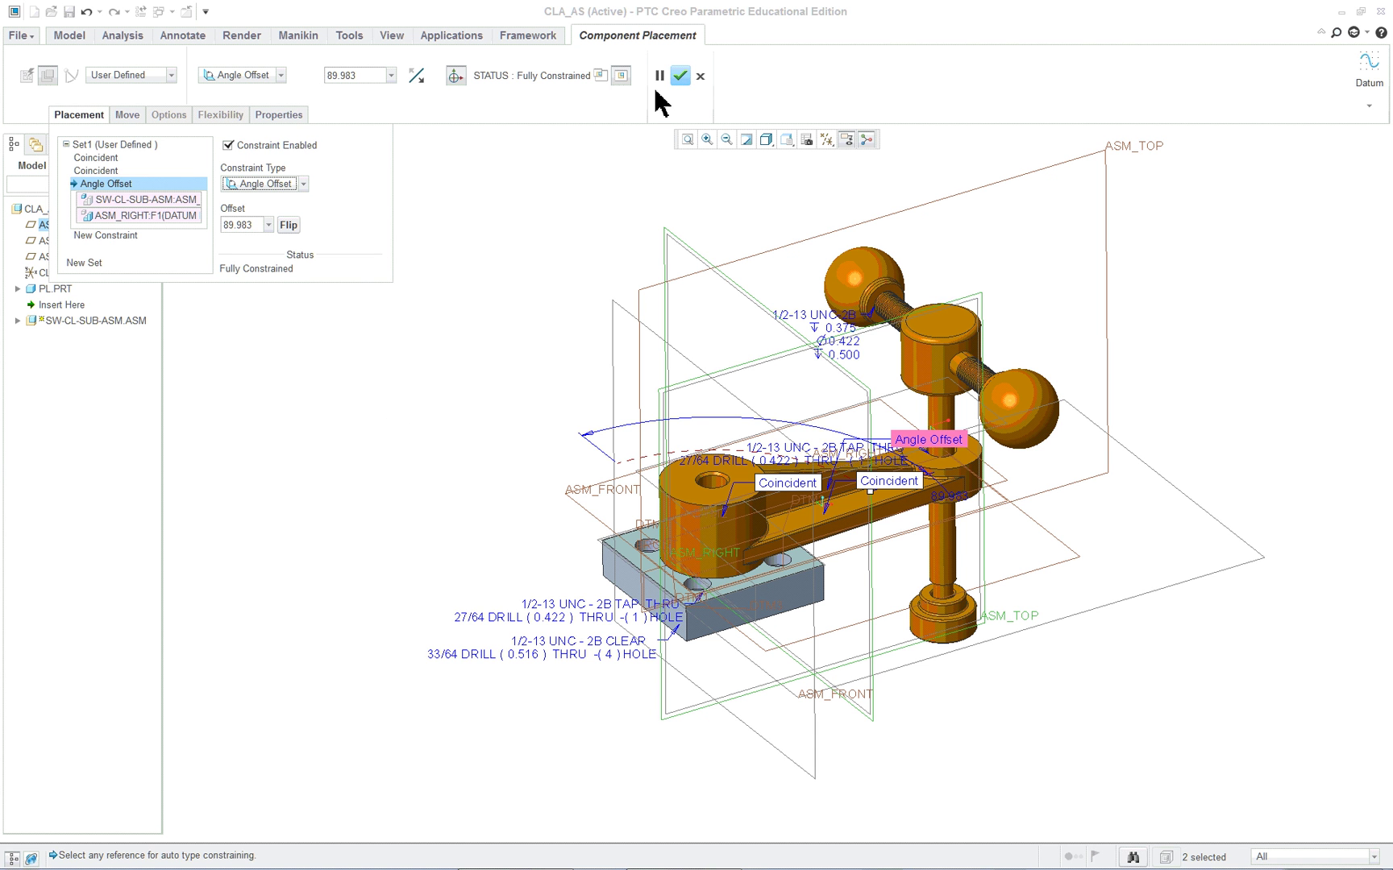
Confirm the swivel subassembly placement and zoom in on the assembly.
click(680, 81)
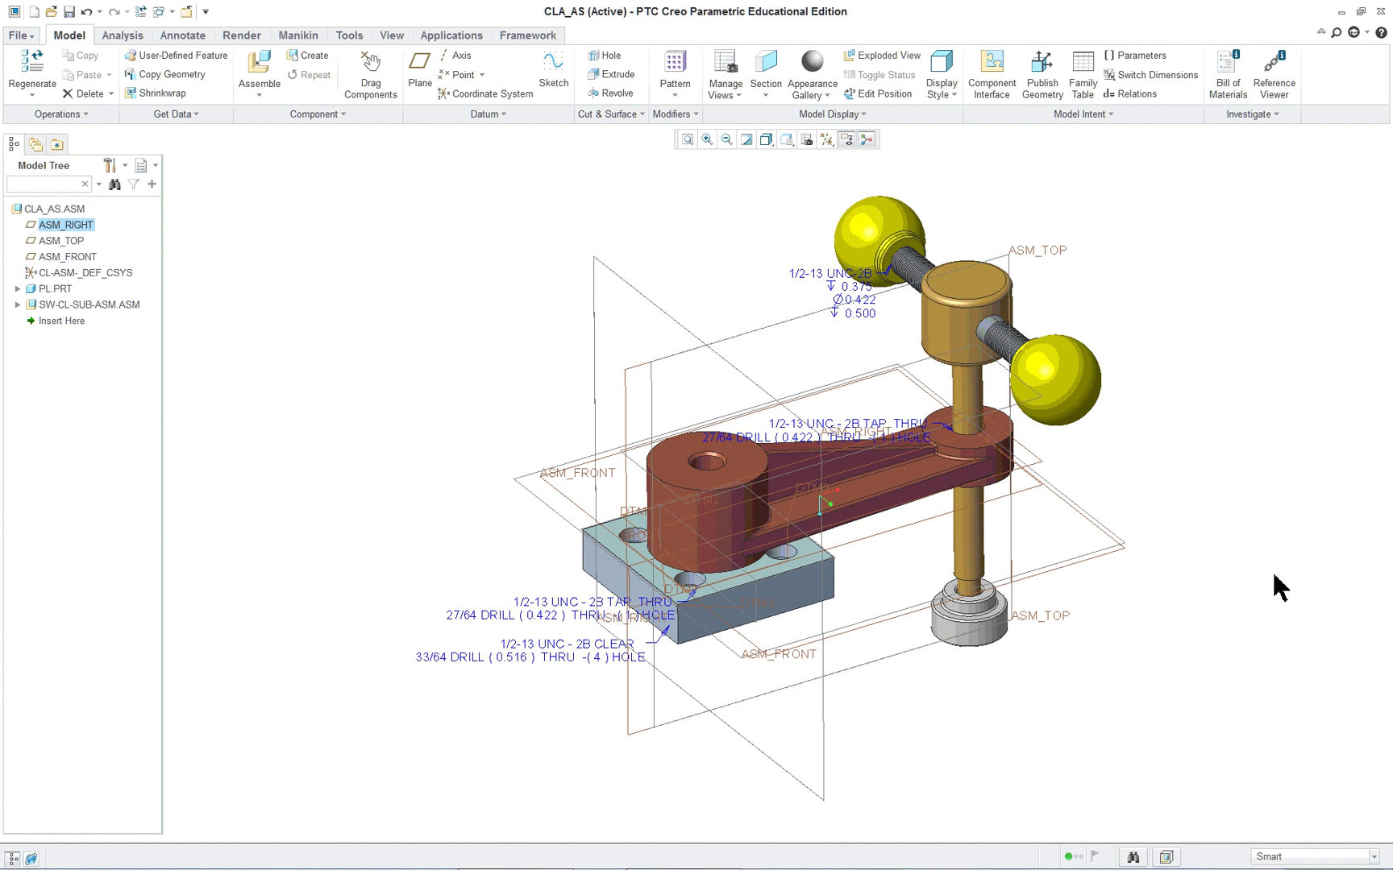
scroll(1273, 575, down, 2)
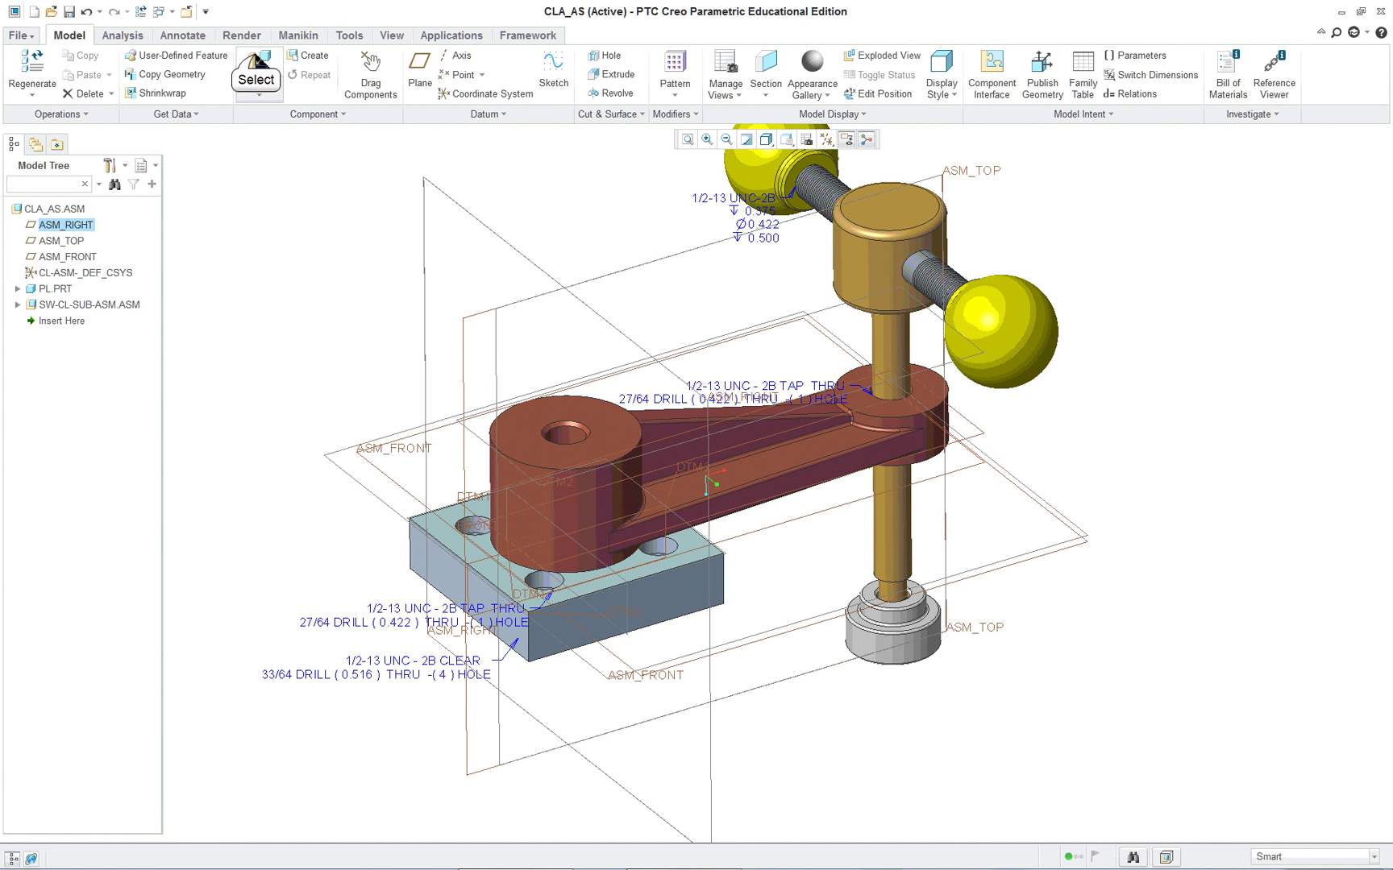
Start assembling a component and select carrlane-12-13350_stud.prt in the Open dialog.
click(259, 76)
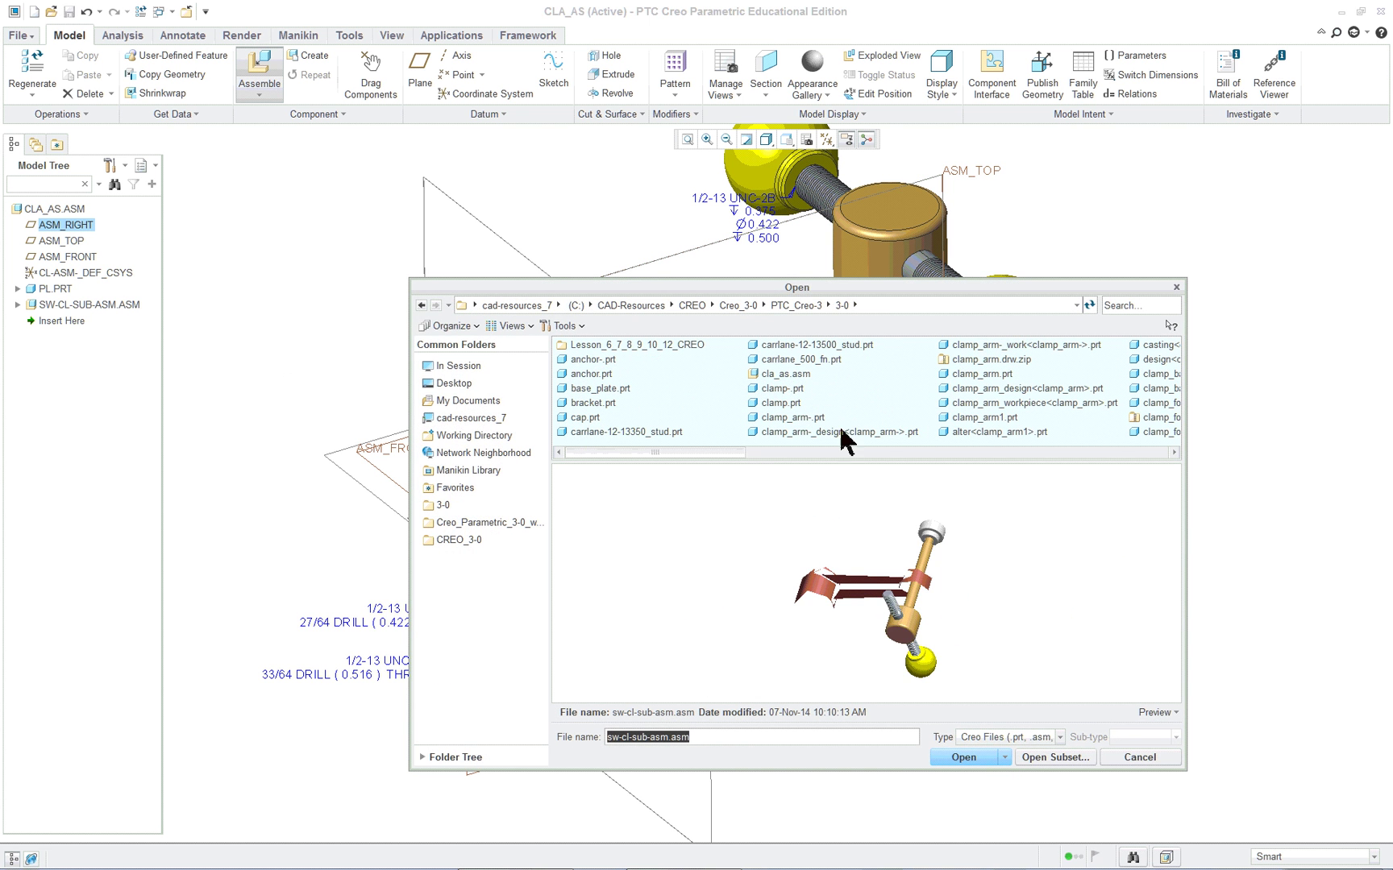
click(853, 344)
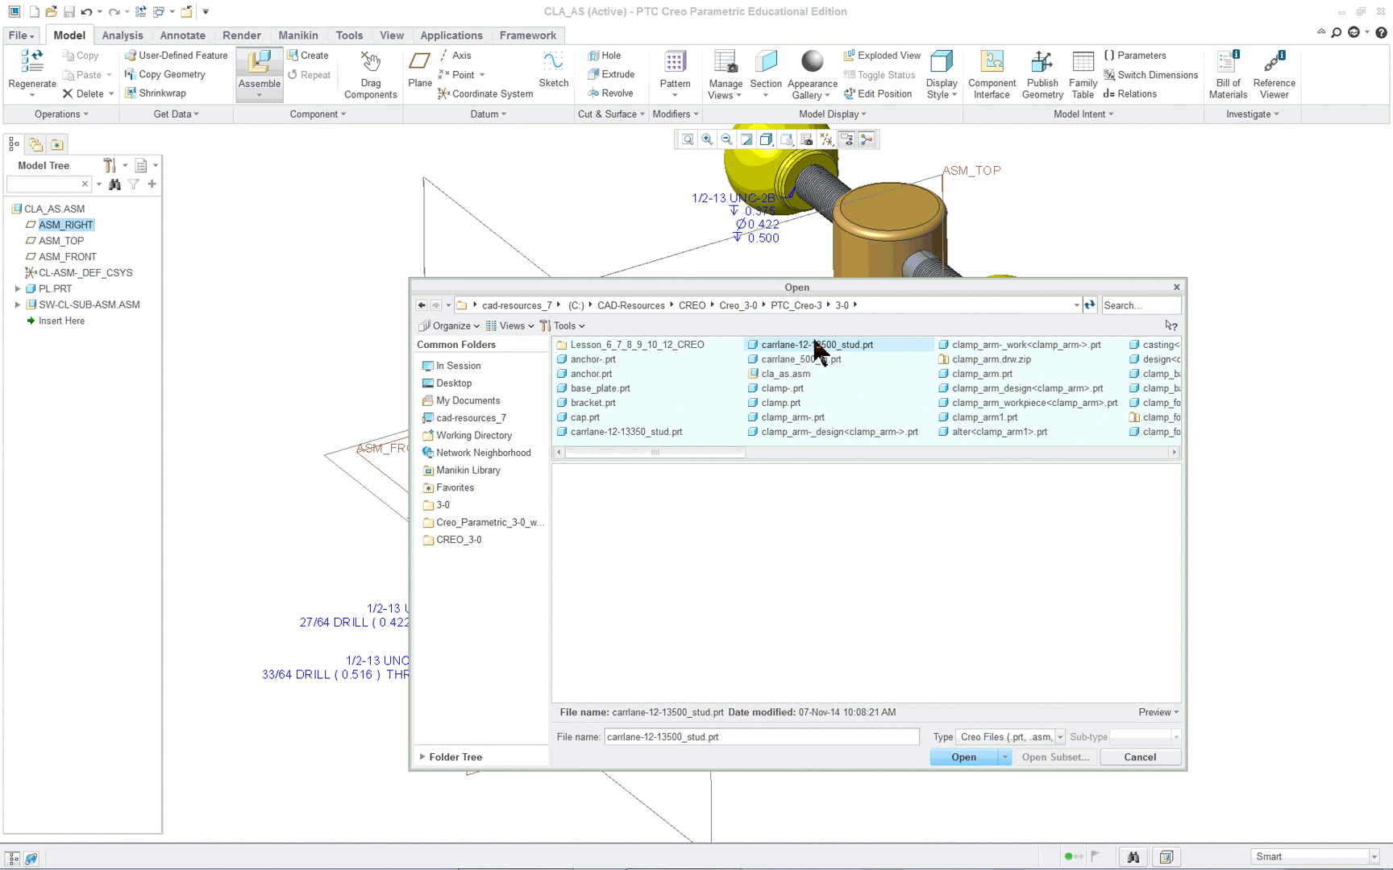
click(627, 432)
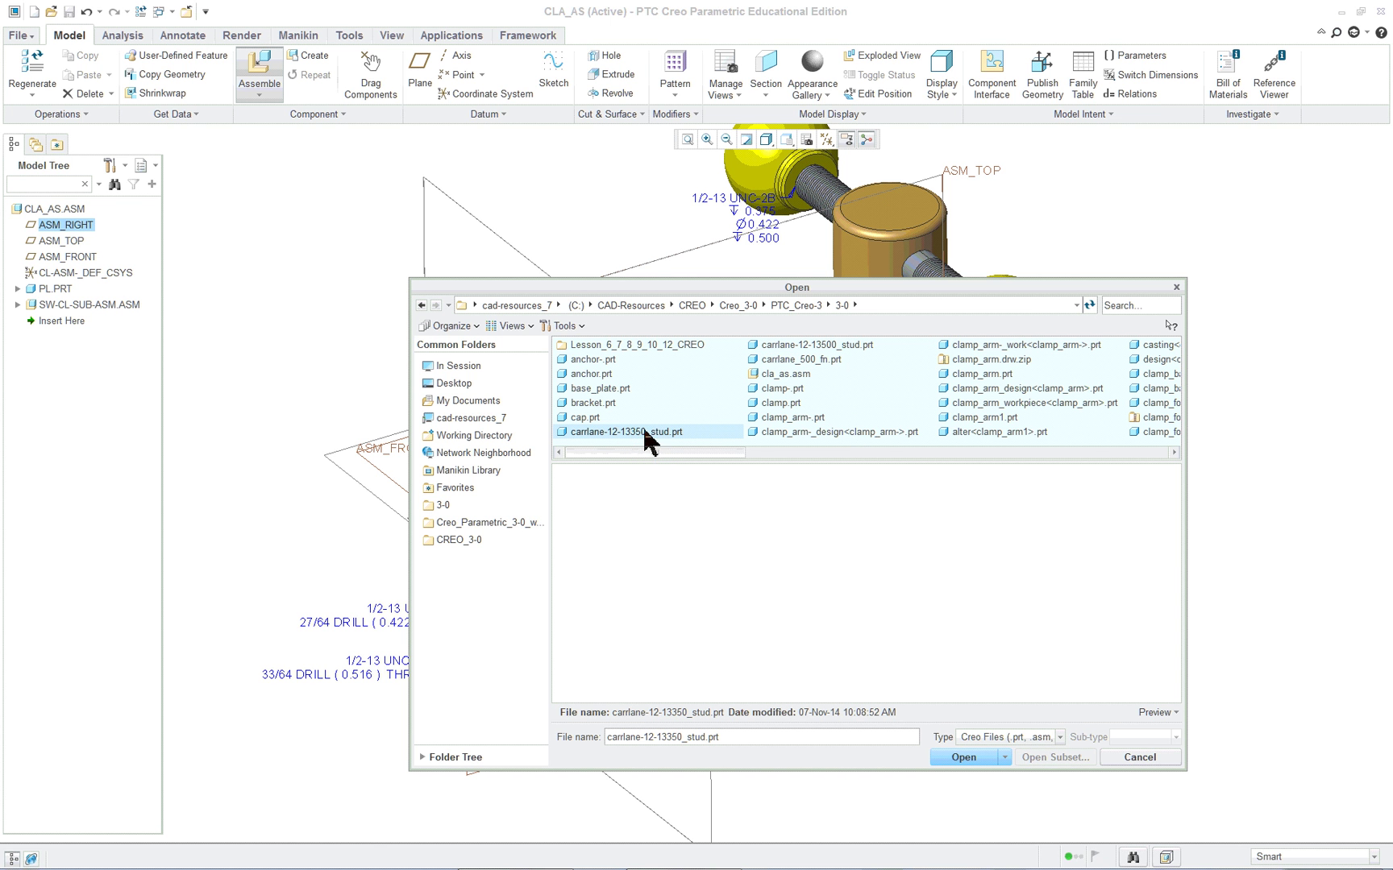
Load the carrlane-12-13350 stud into CLA_AS and pick its cylindrical surface.
click(967, 757)
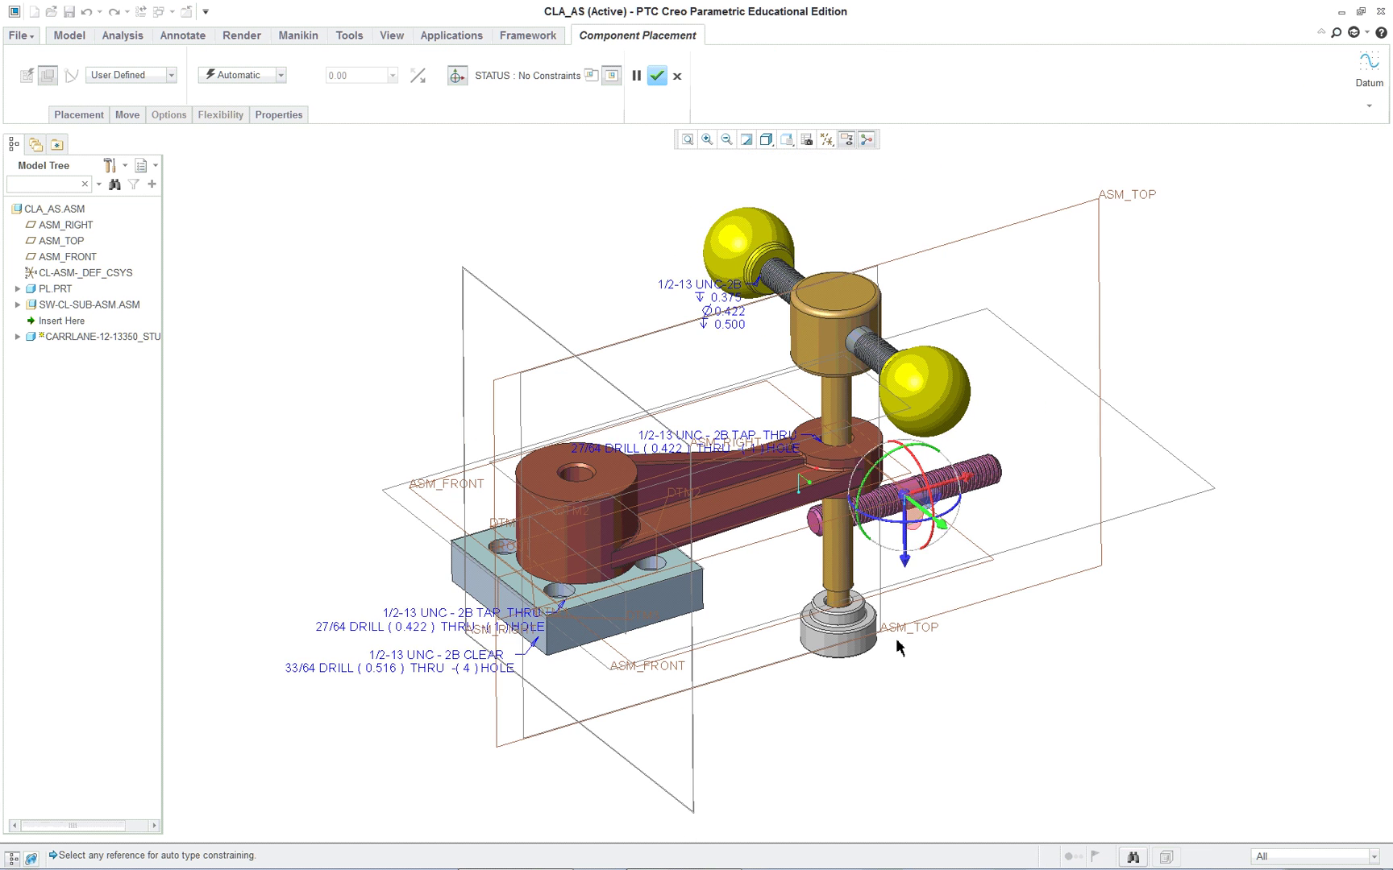
scroll(891, 640, down, 4)
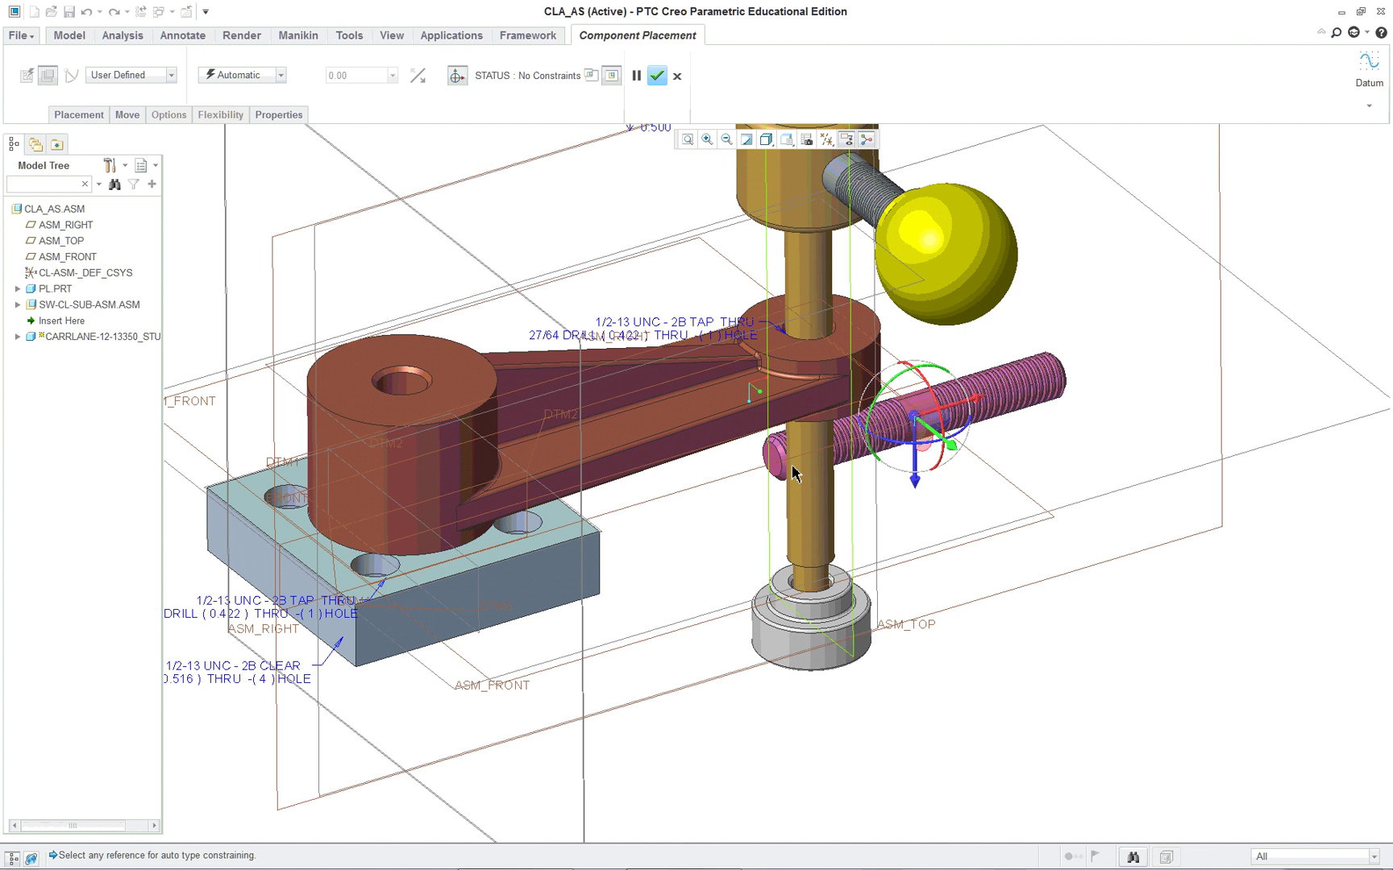
scroll(946, 409, down, 2)
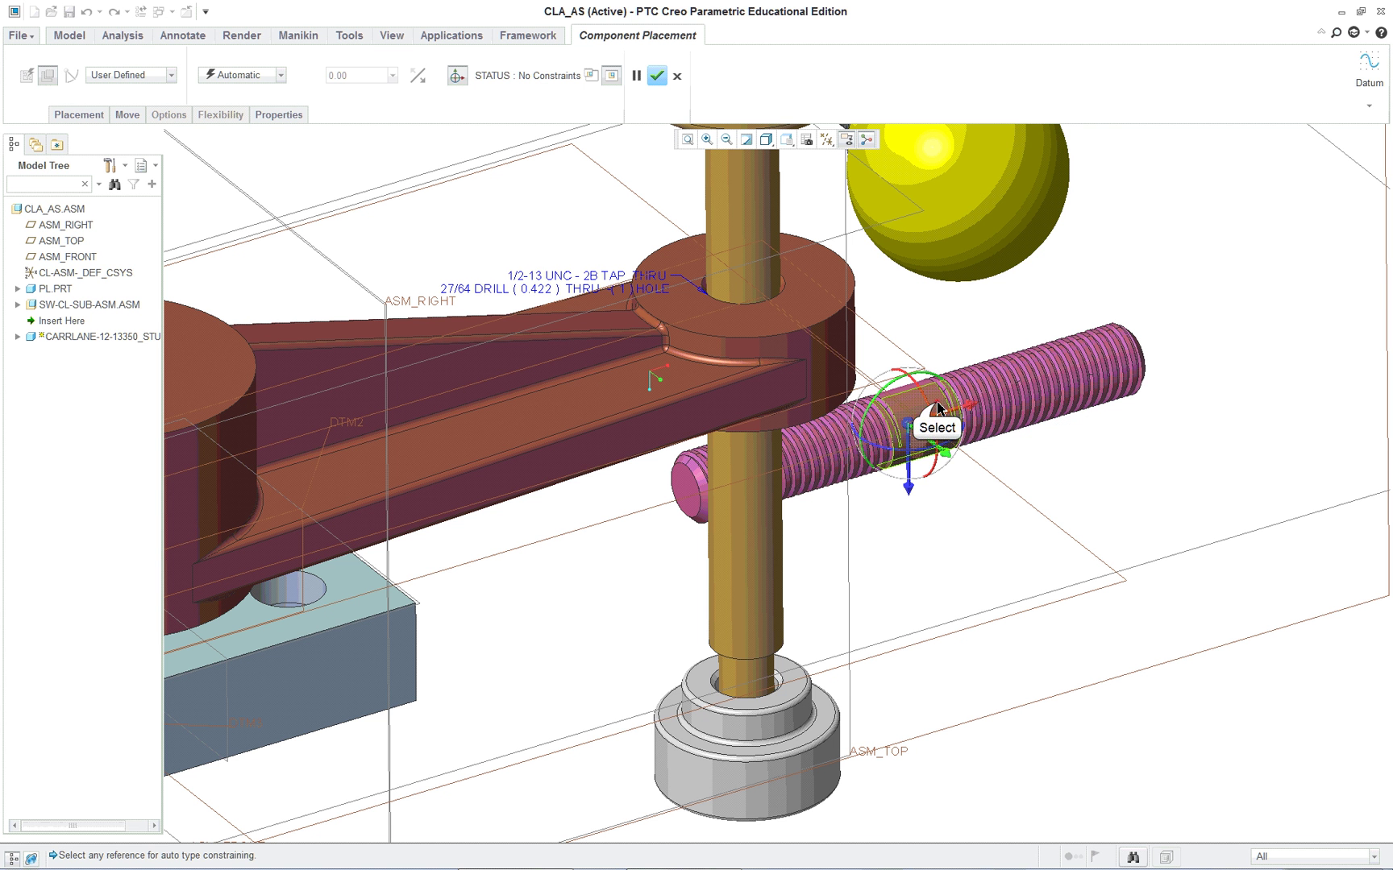
click(935, 411)
scroll(663, 482, up, 3)
scroll(449, 456, down, 1)
scroll(448, 456, down, 2)
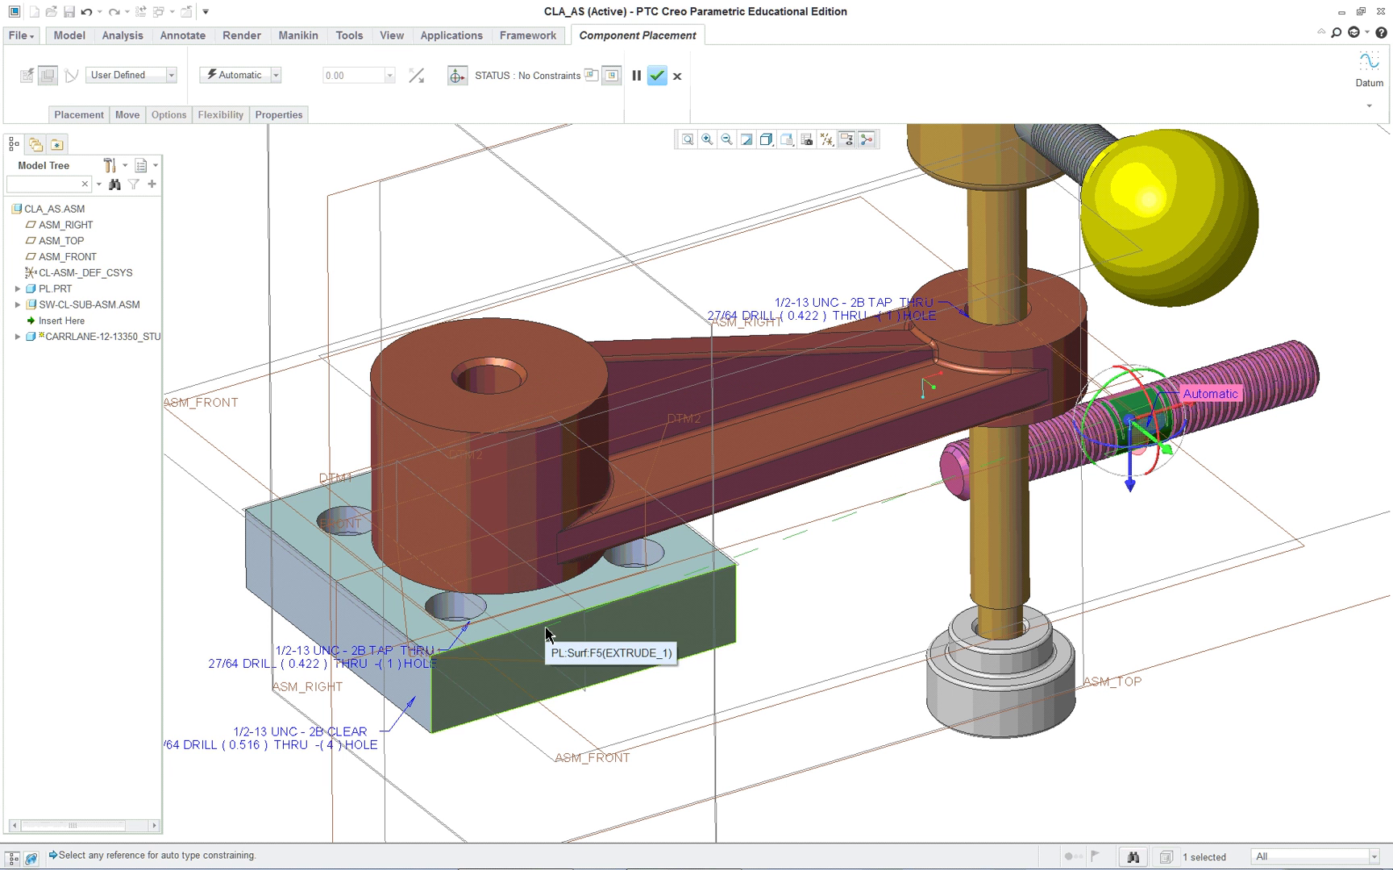
Make the stud coincident with the plate's tapped hole and slide it up through.
middle_drag(556, 703, 553, 599)
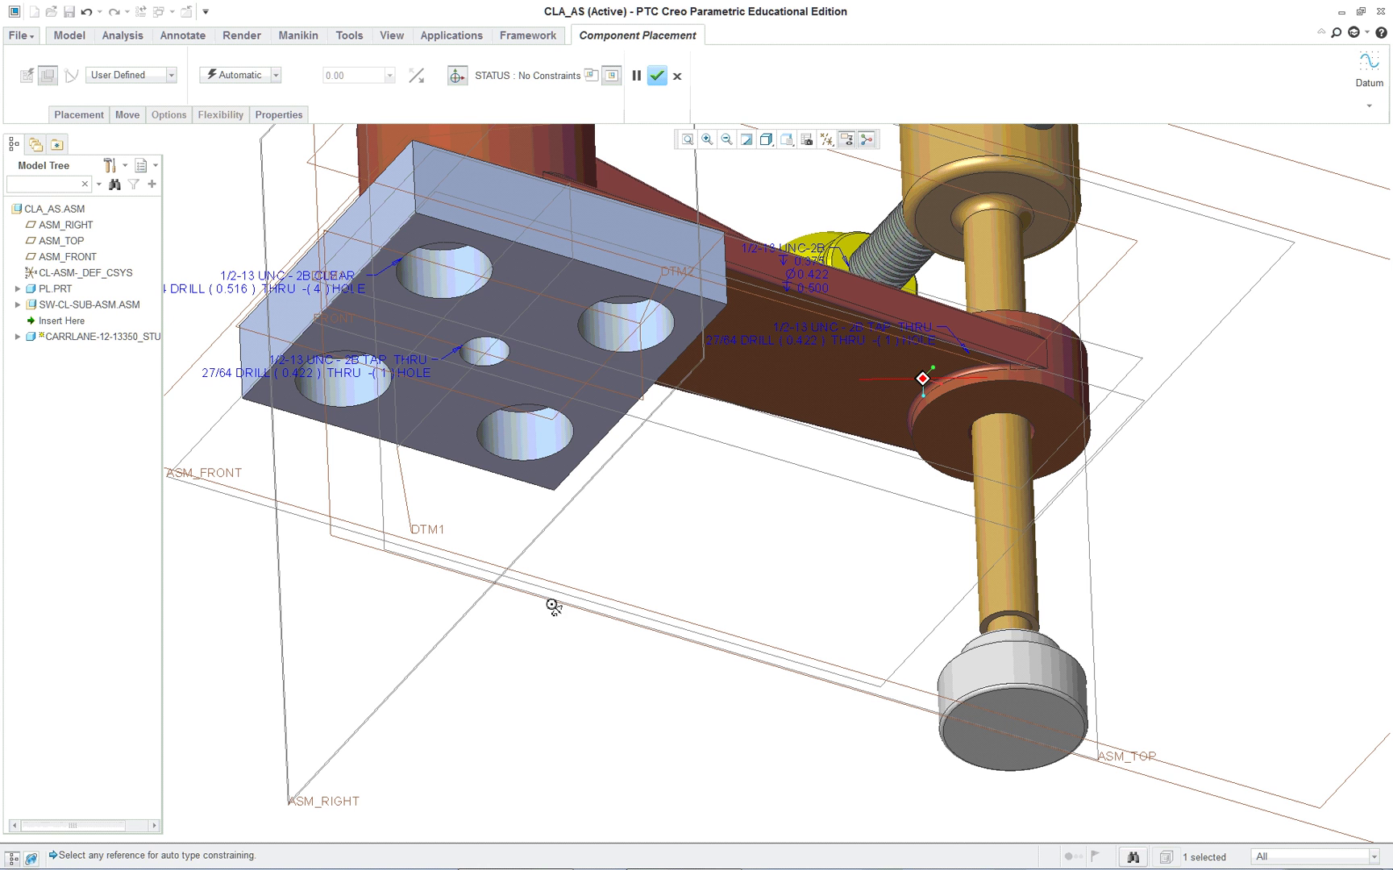
click(500, 354)
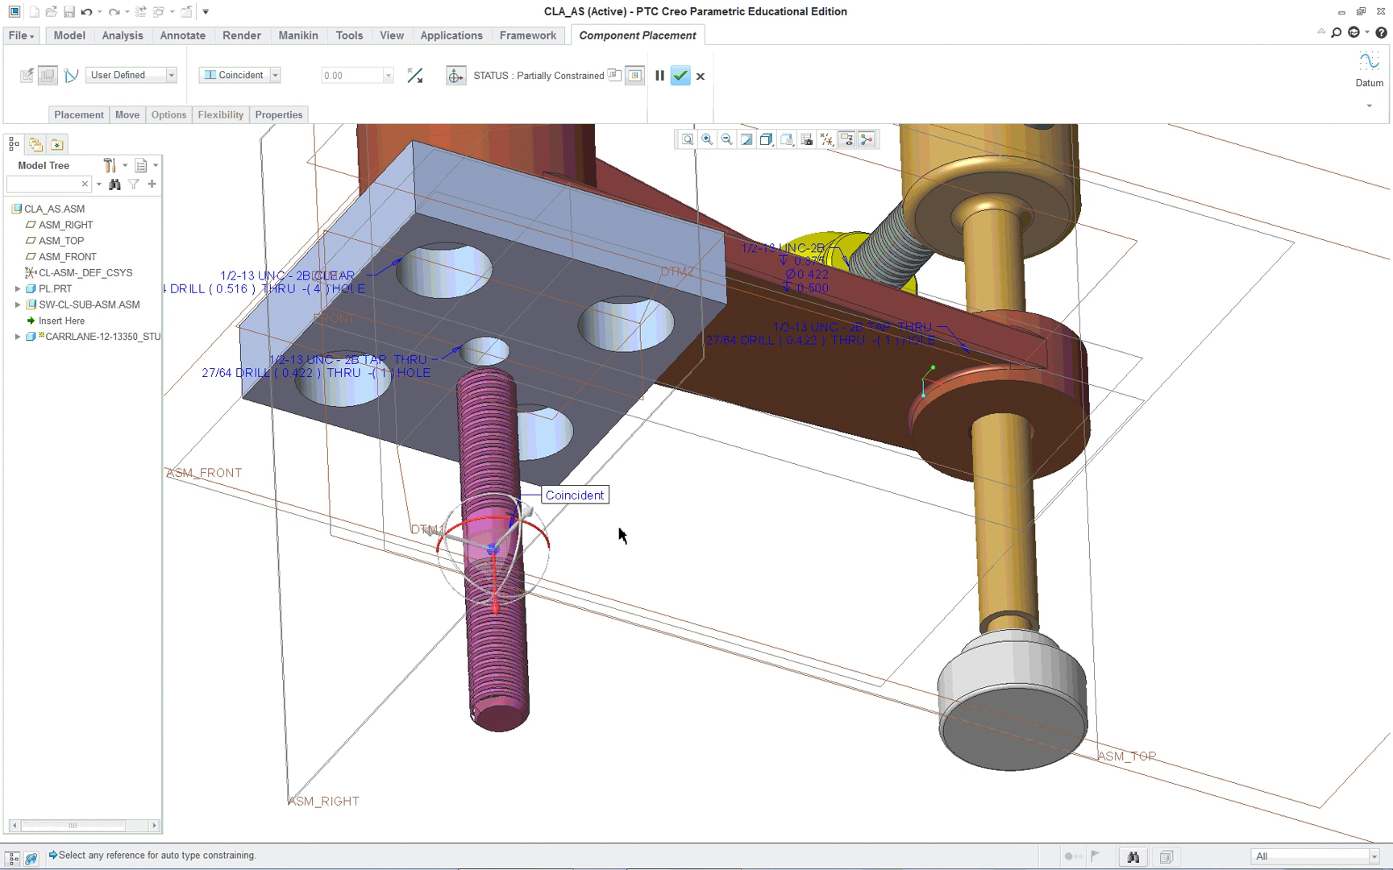
drag(494, 554, 506, 514)
scroll(505, 514, down, 3)
drag(544, 255, 553, 301)
middle_drag(552, 301, 694, 498)
scroll(695, 498, up, 3)
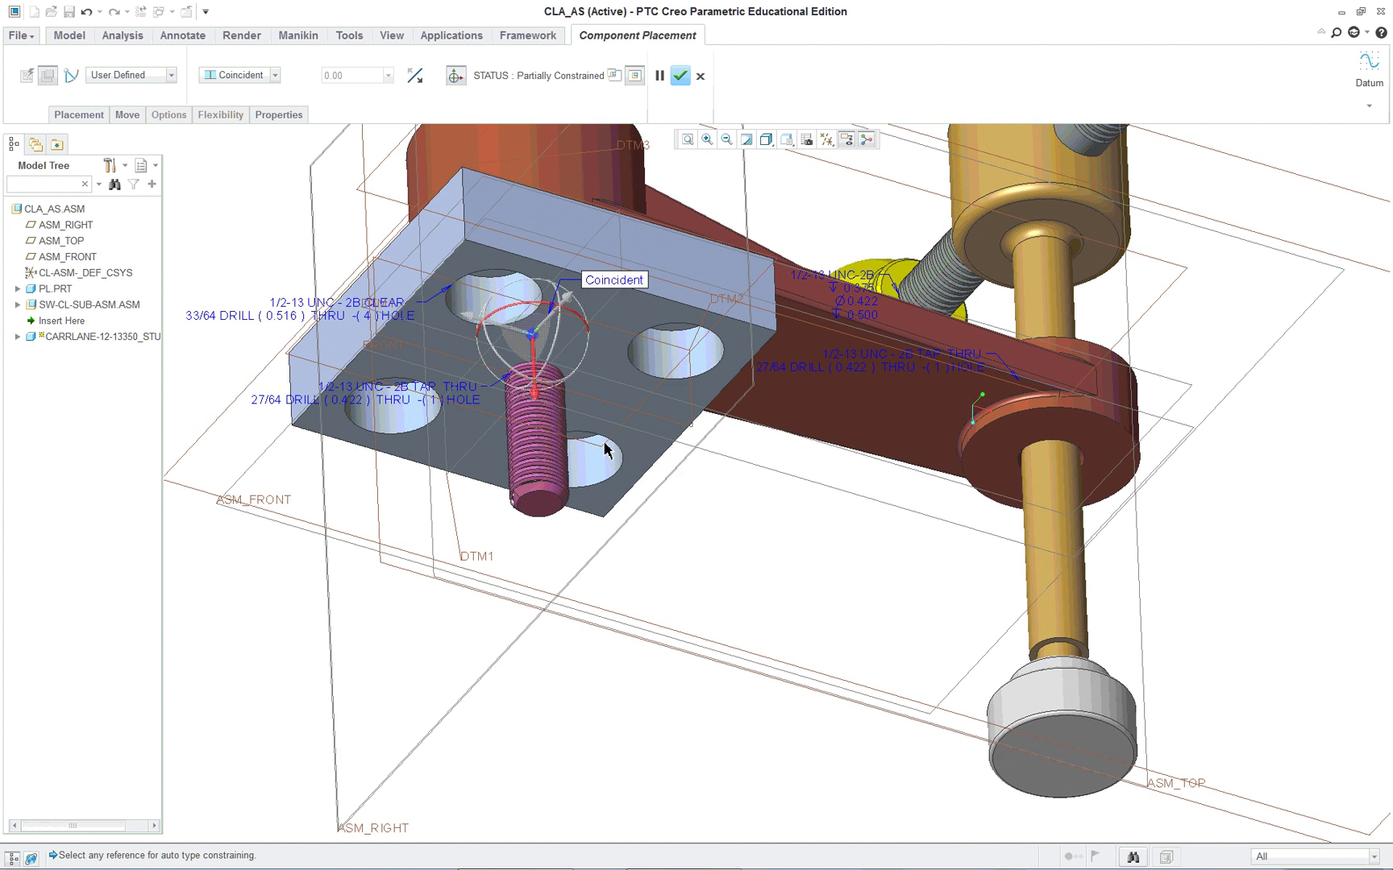
scroll(580, 387, down, 4)
scroll(523, 242, up, 5)
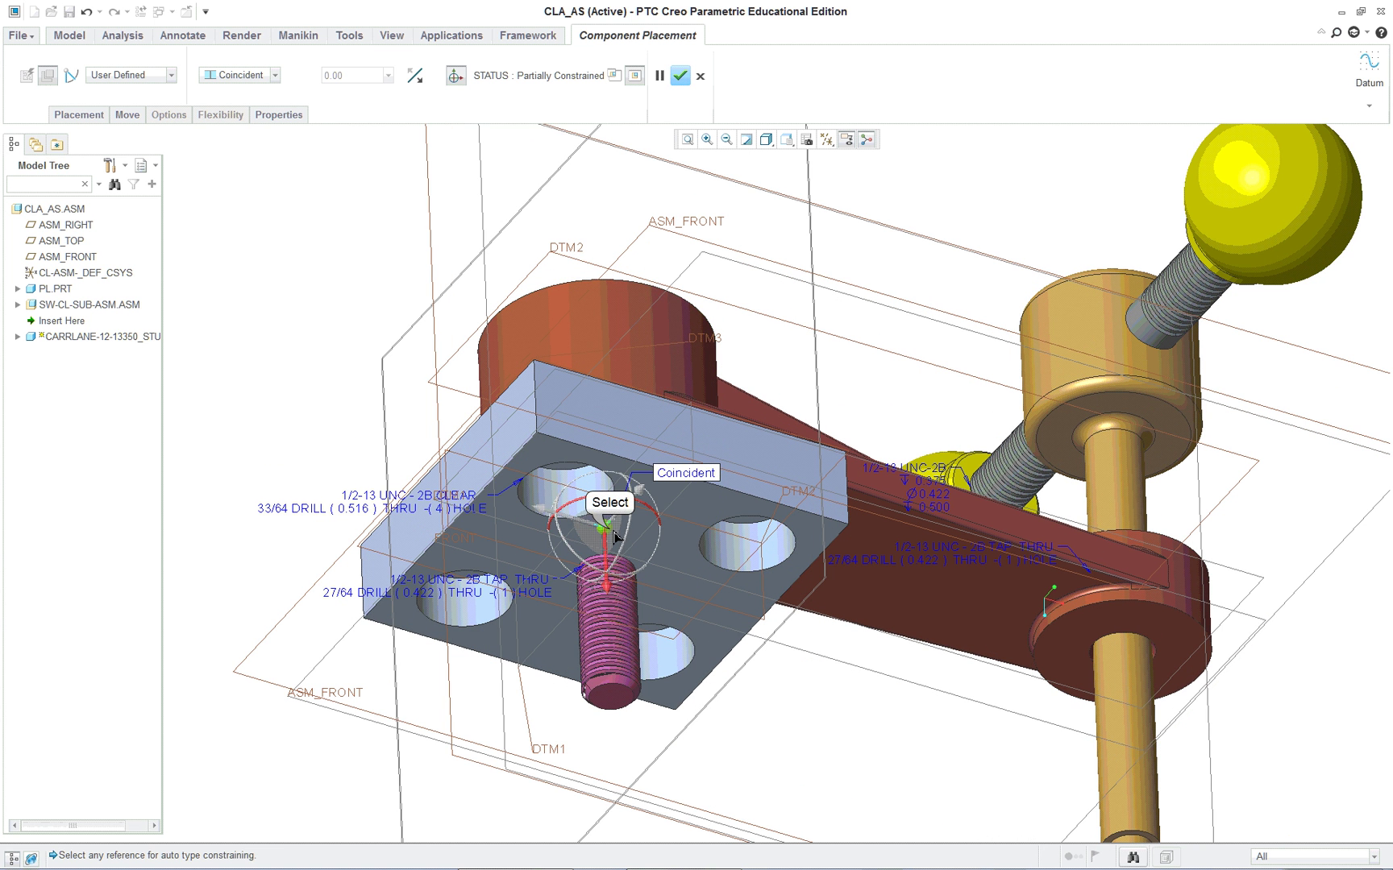
drag(603, 552, 631, 334)
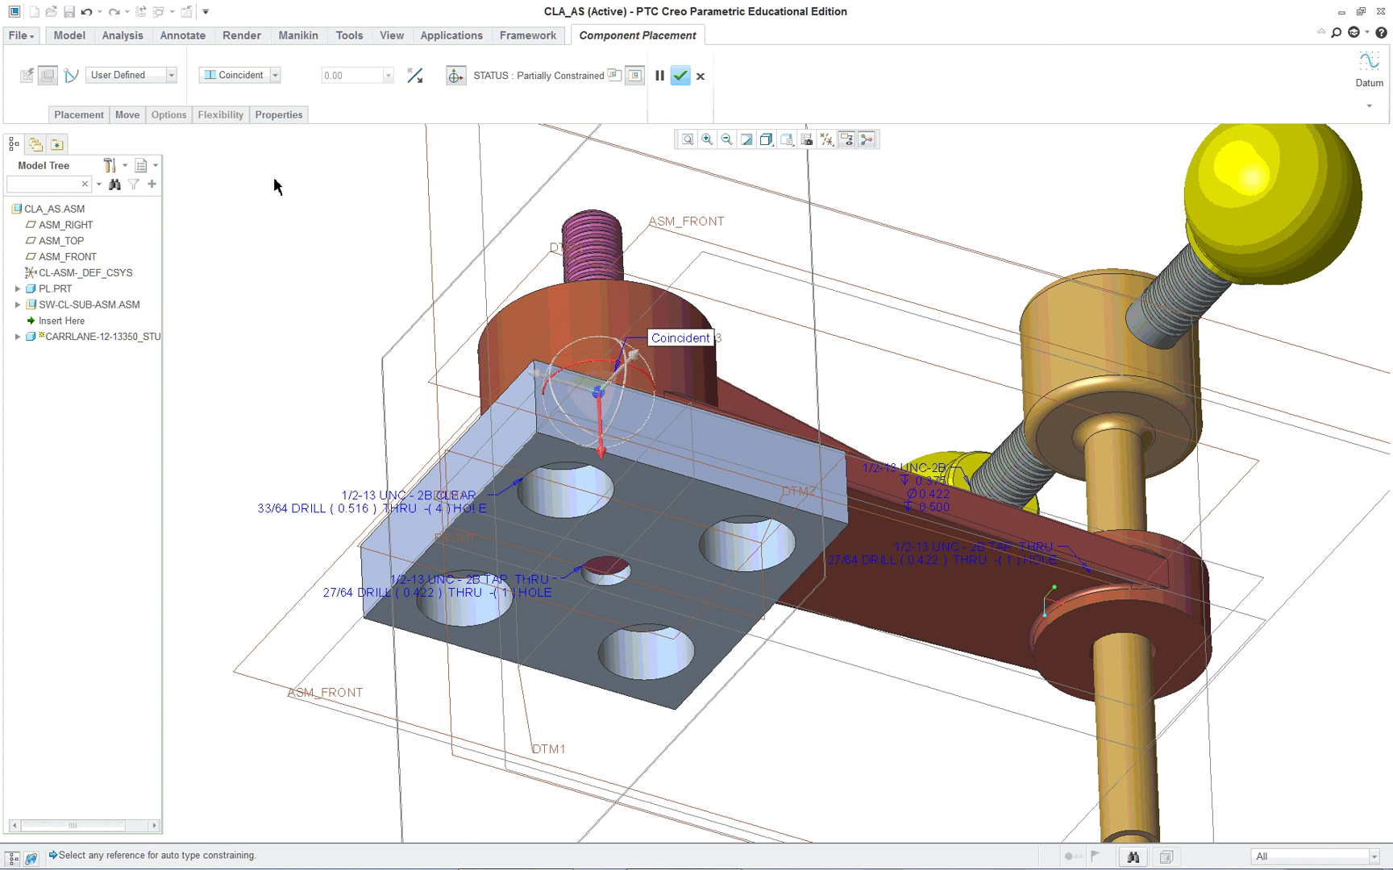
Show the stud's placement details, keeping Coincident as the constraint type.
right_click(248, 200)
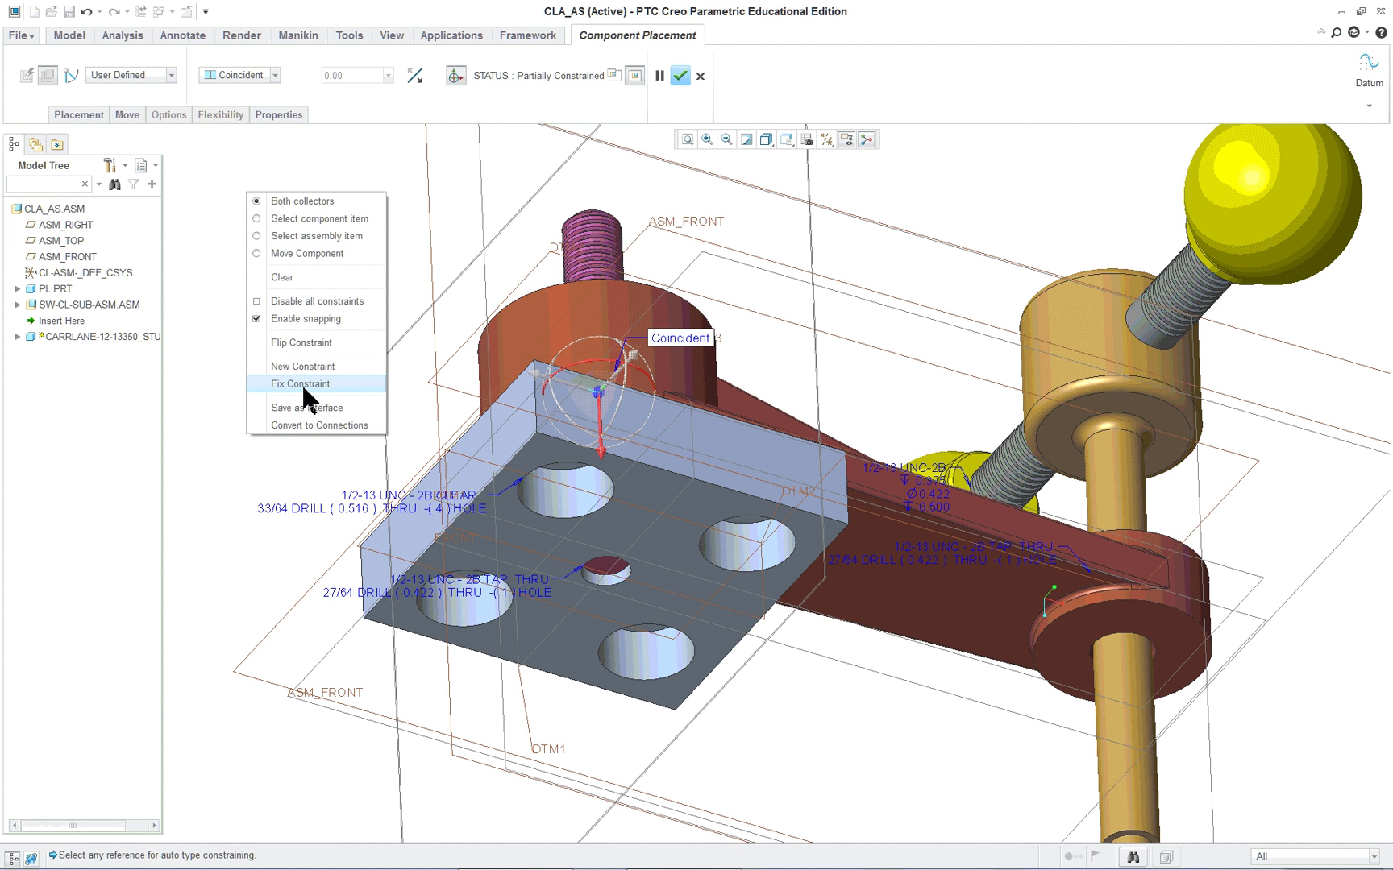
click(275, 76)
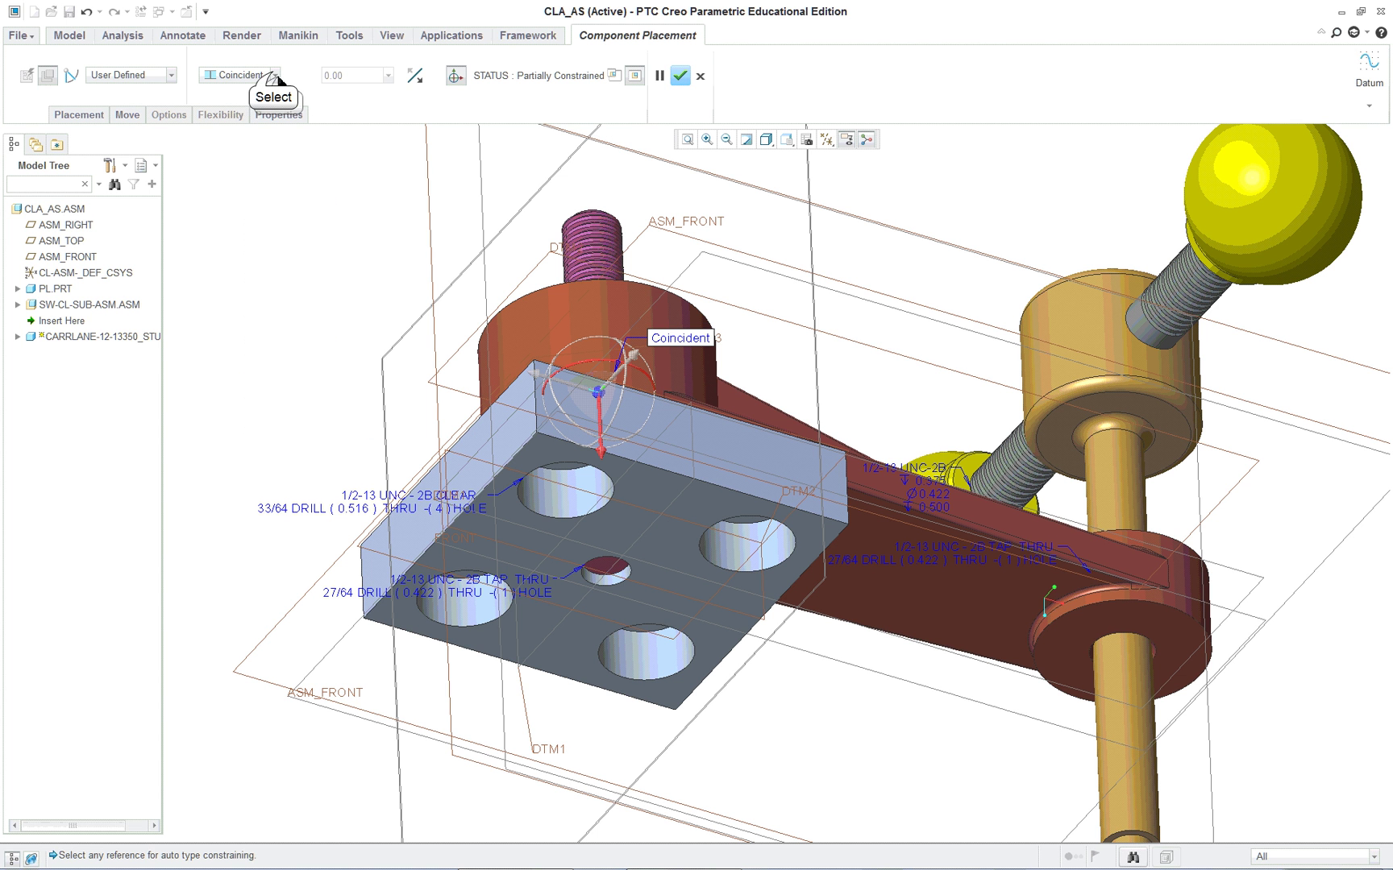
click(249, 122)
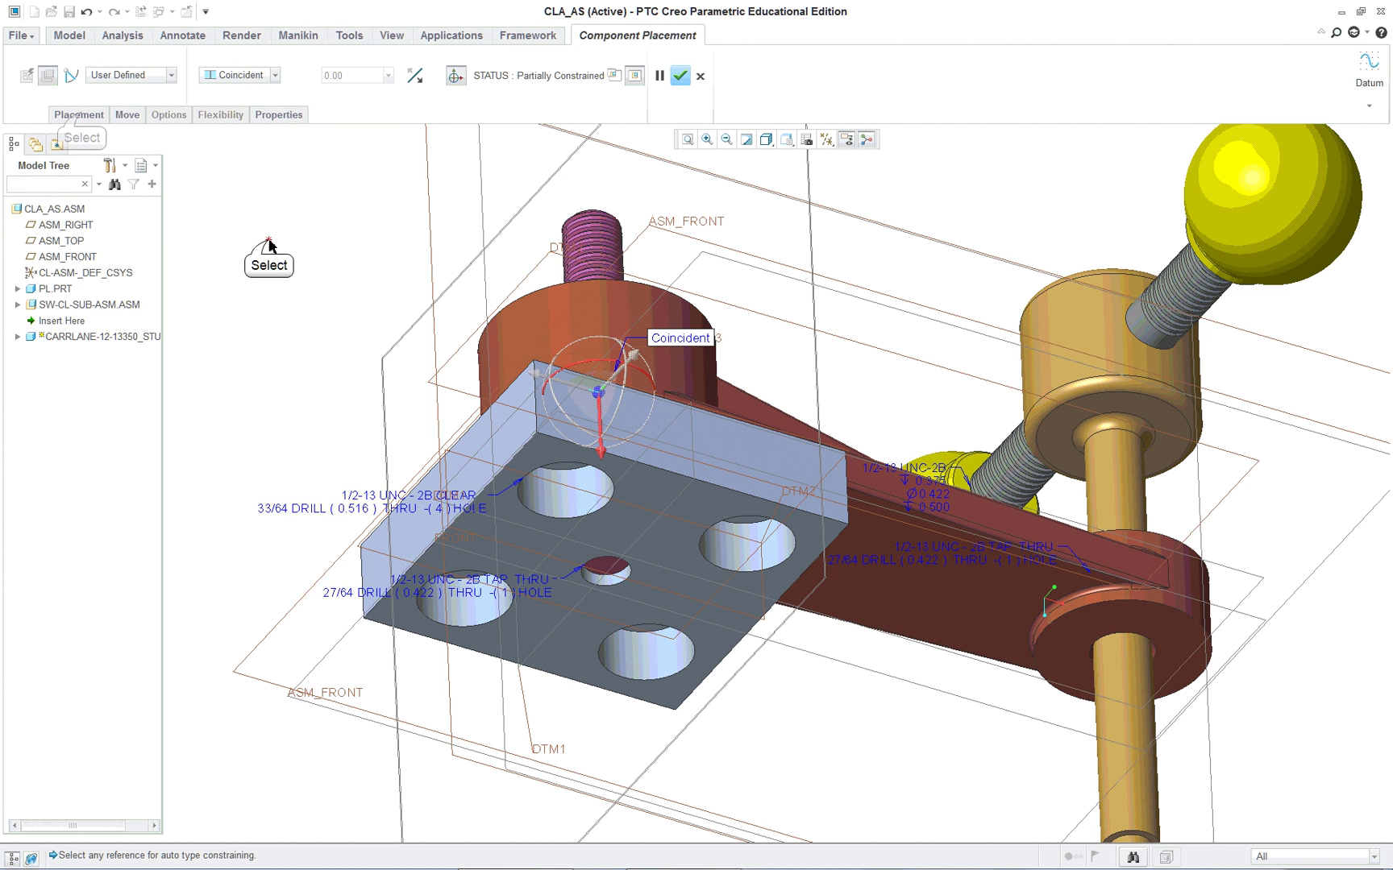
click(80, 115)
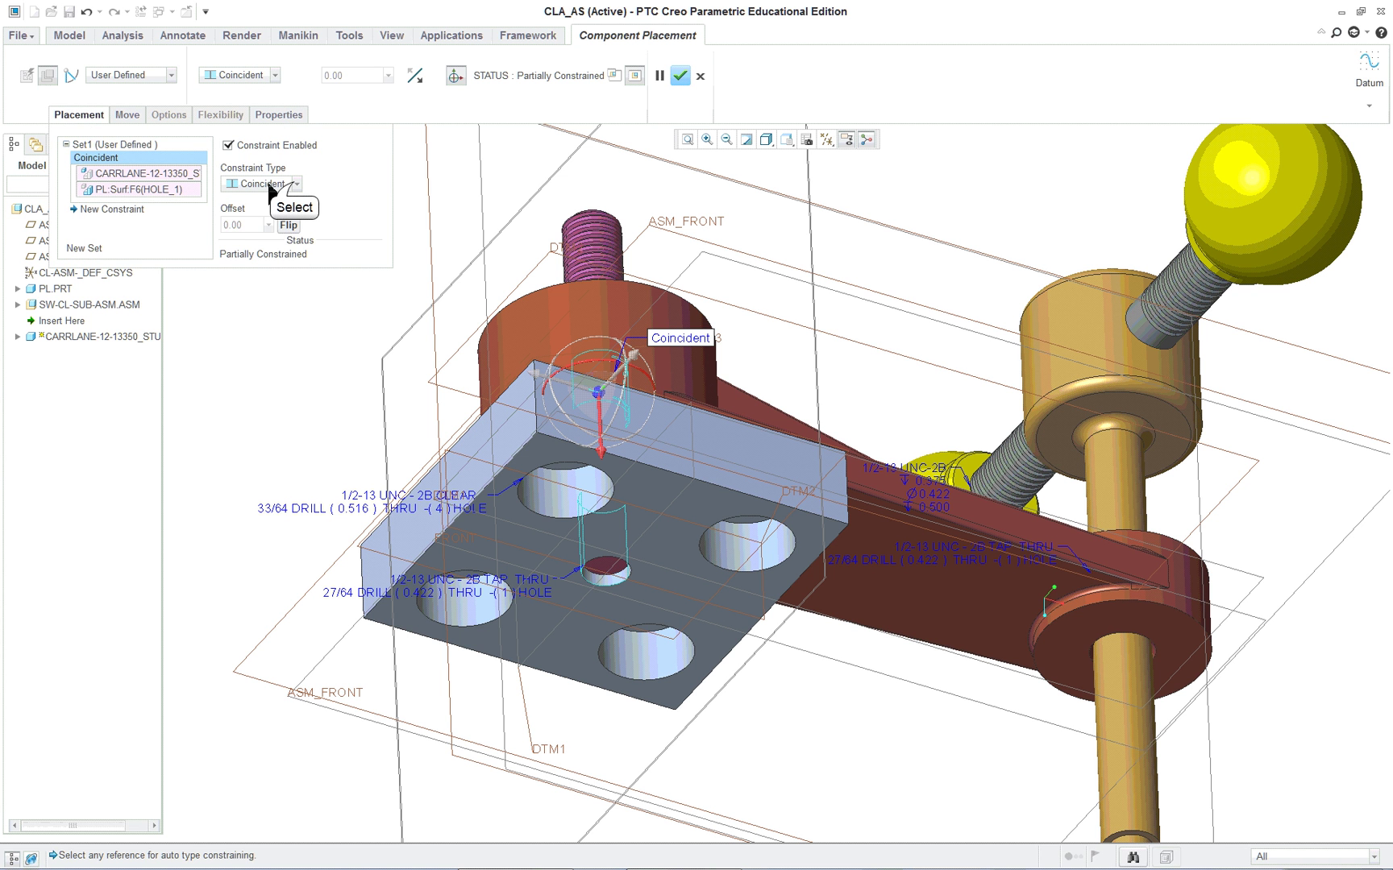
click(296, 184)
right_click(266, 327)
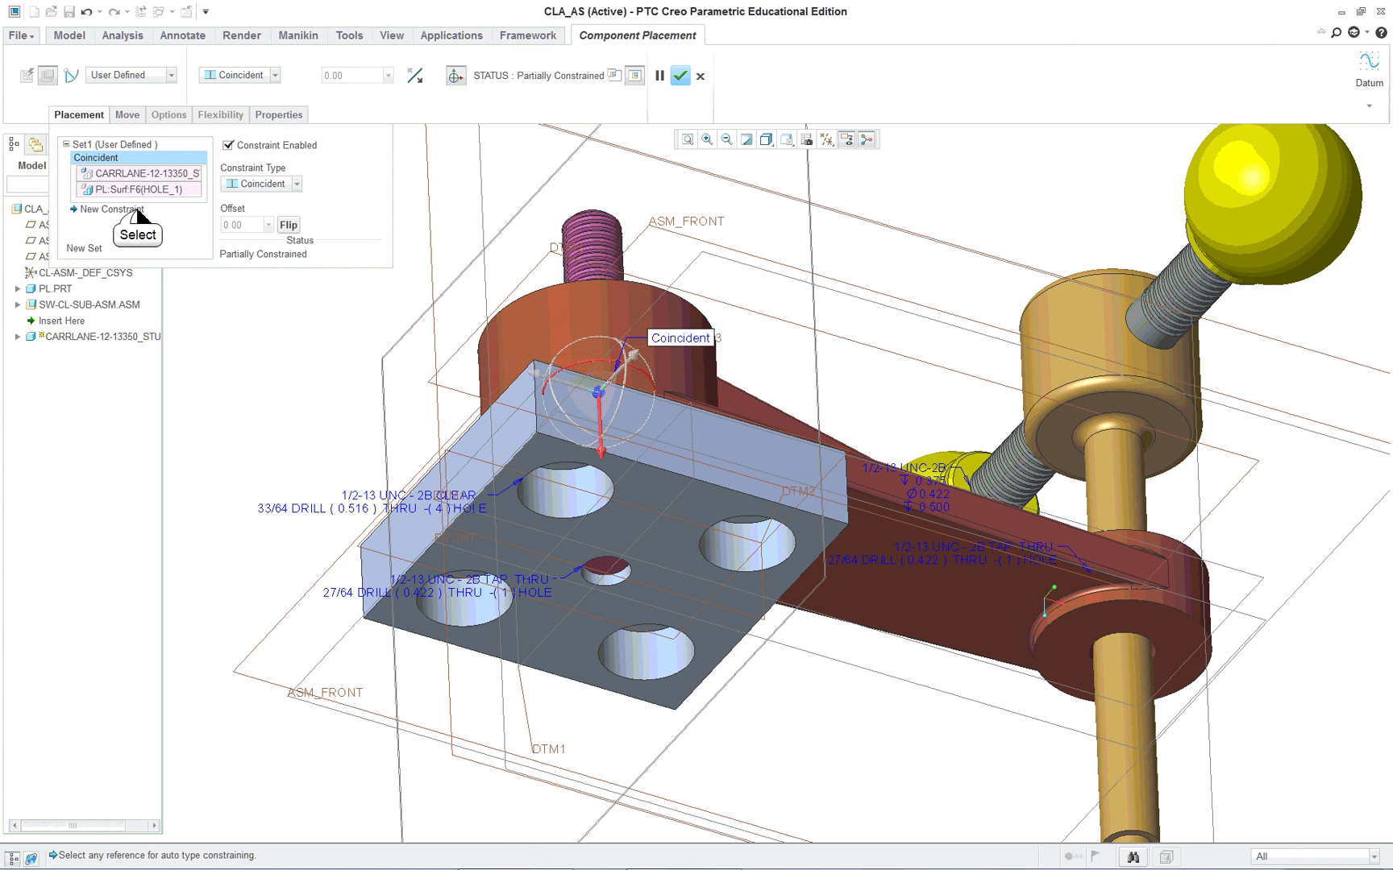
Add a Fix constraint to lock the stud in place and accept its placement.
click(127, 210)
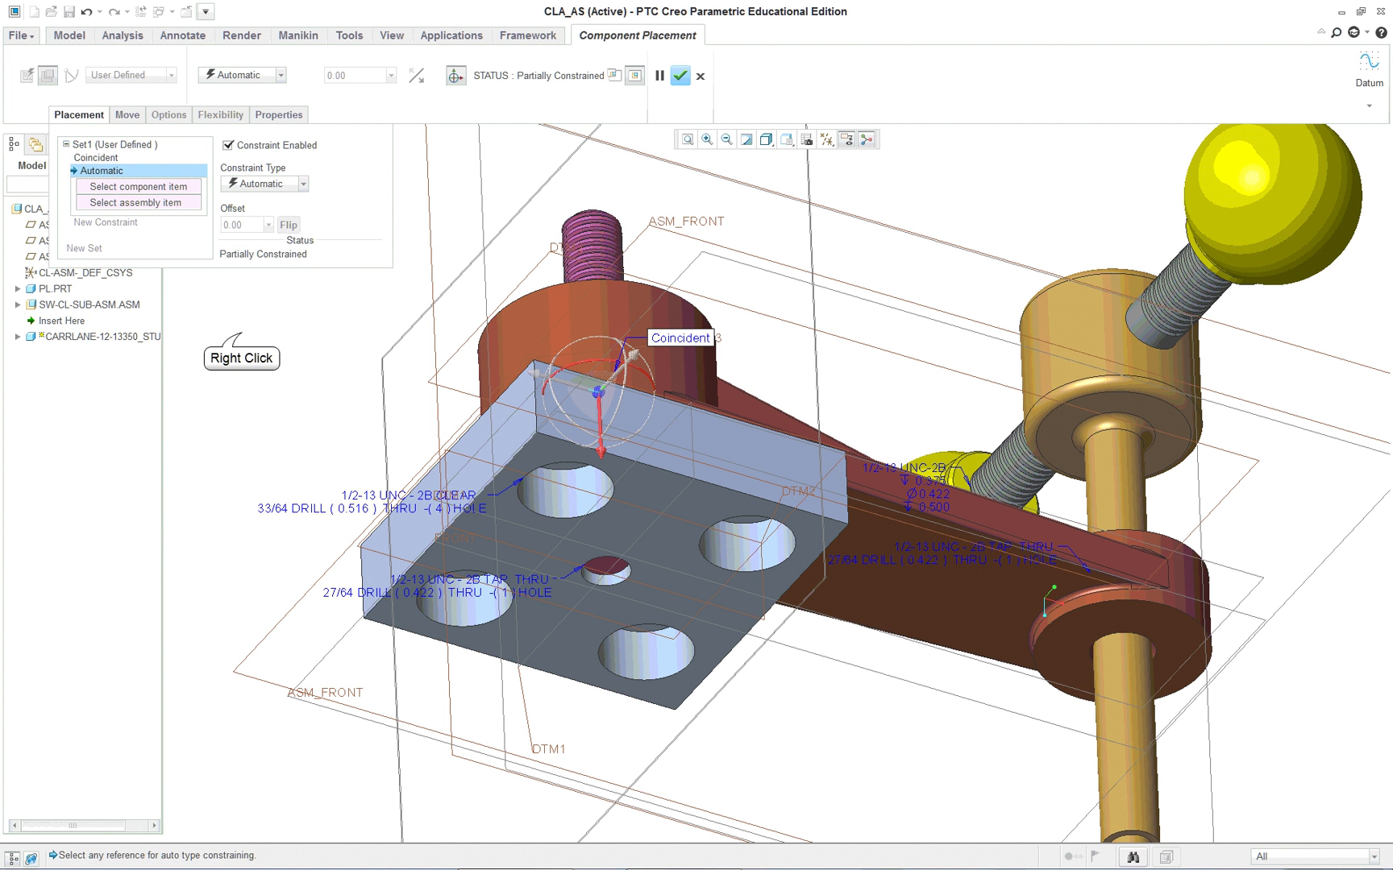
right_click(242, 333)
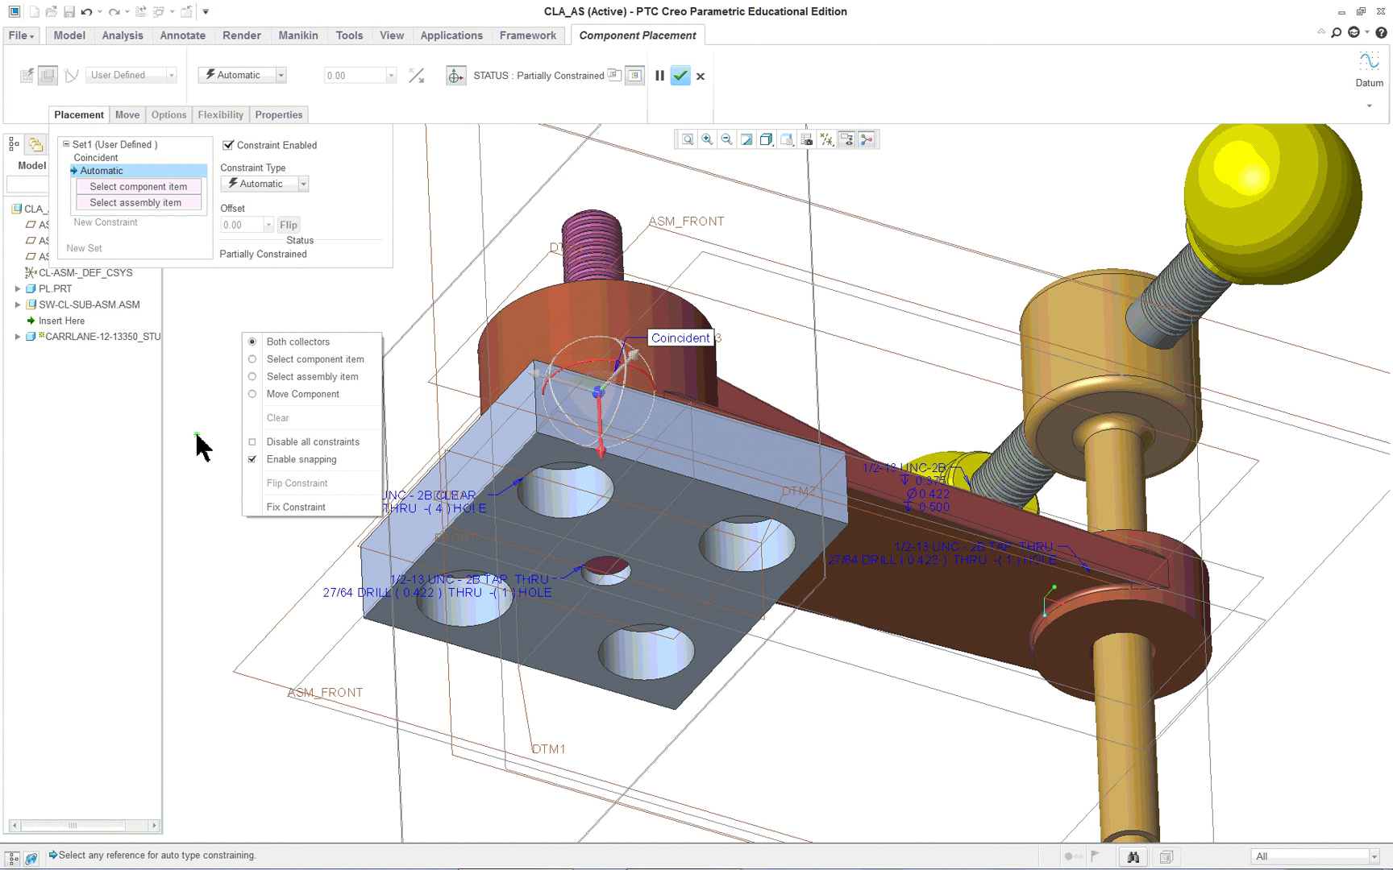
click(299, 508)
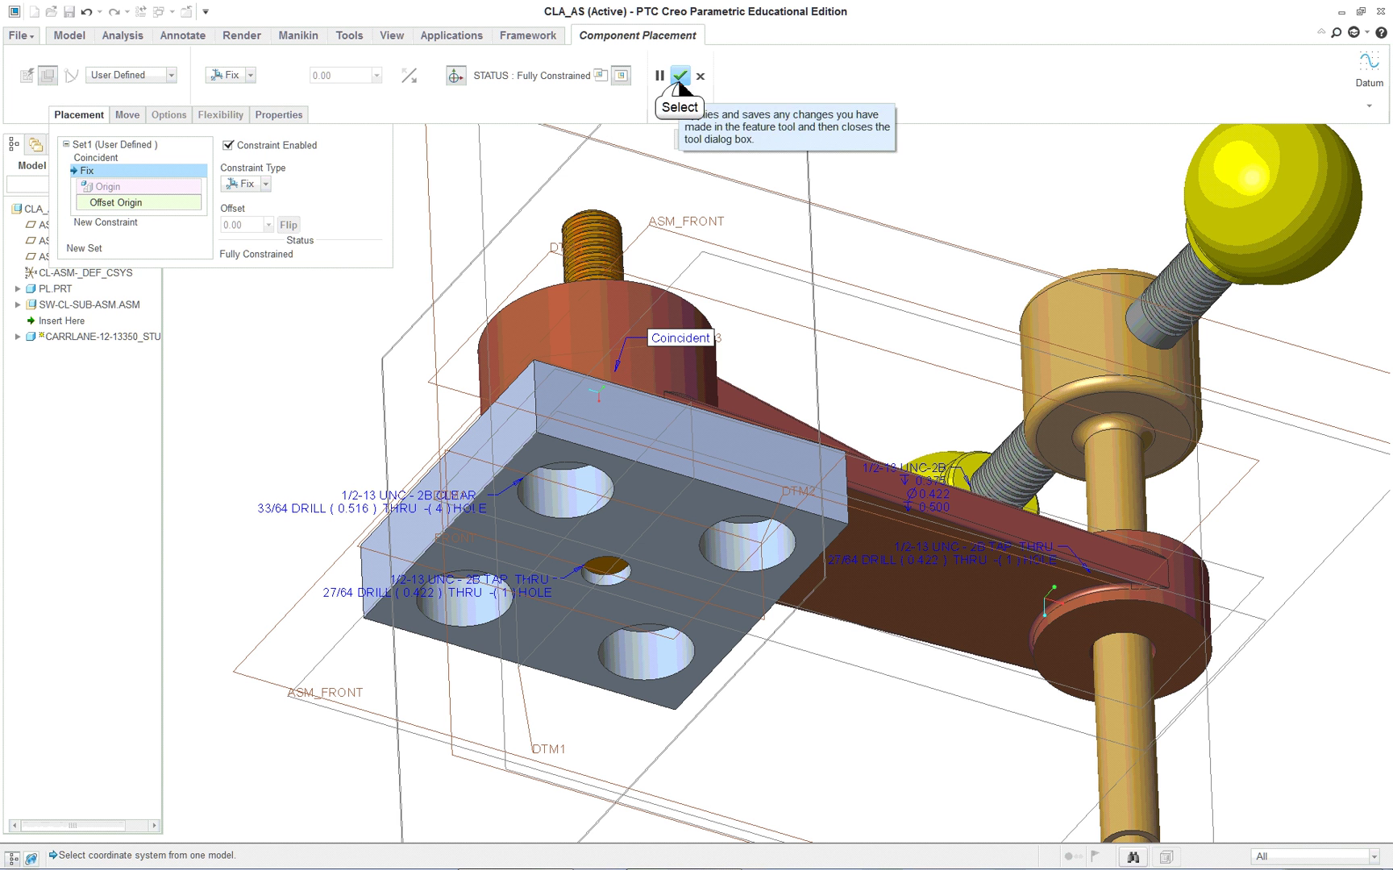
click(679, 78)
scroll(662, 286, down, 3)
middle_drag(736, 217, 740, 312)
Hide the 3D hole annotations on the plate, swivel arm and stud, then orbit the assembly.
scroll(733, 249, up, 4)
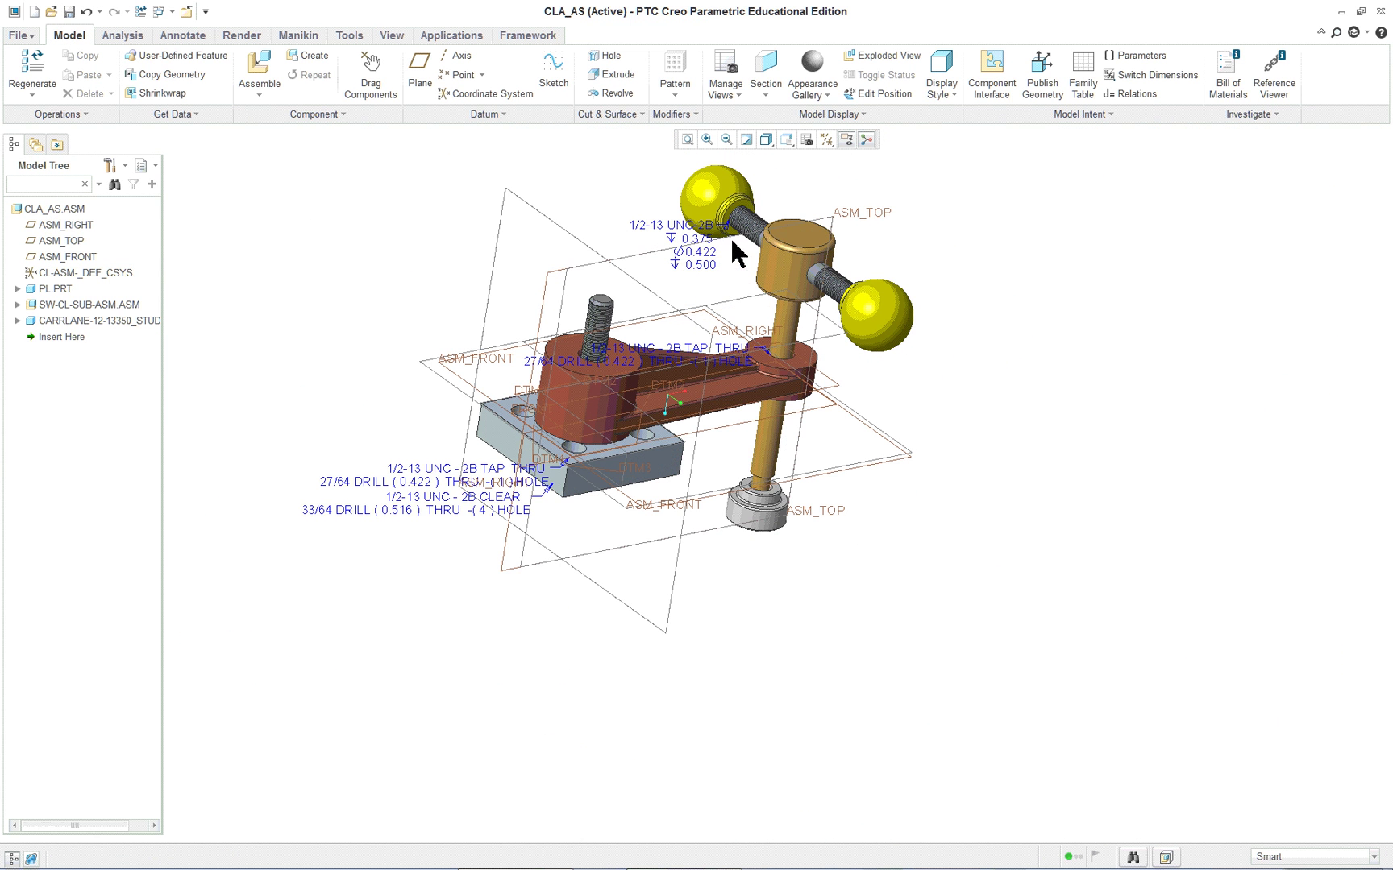
click(826, 145)
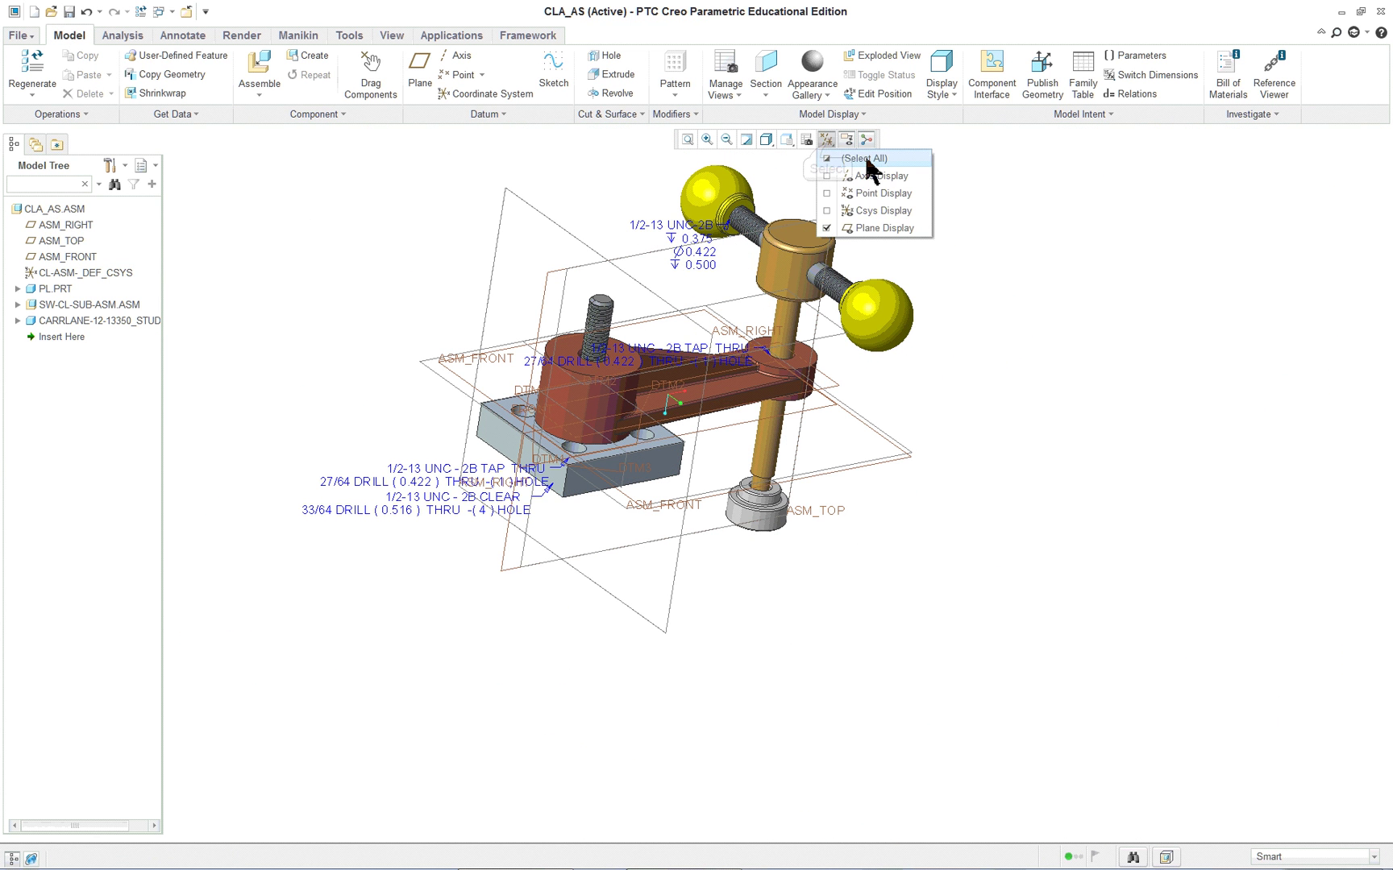
click(1007, 224)
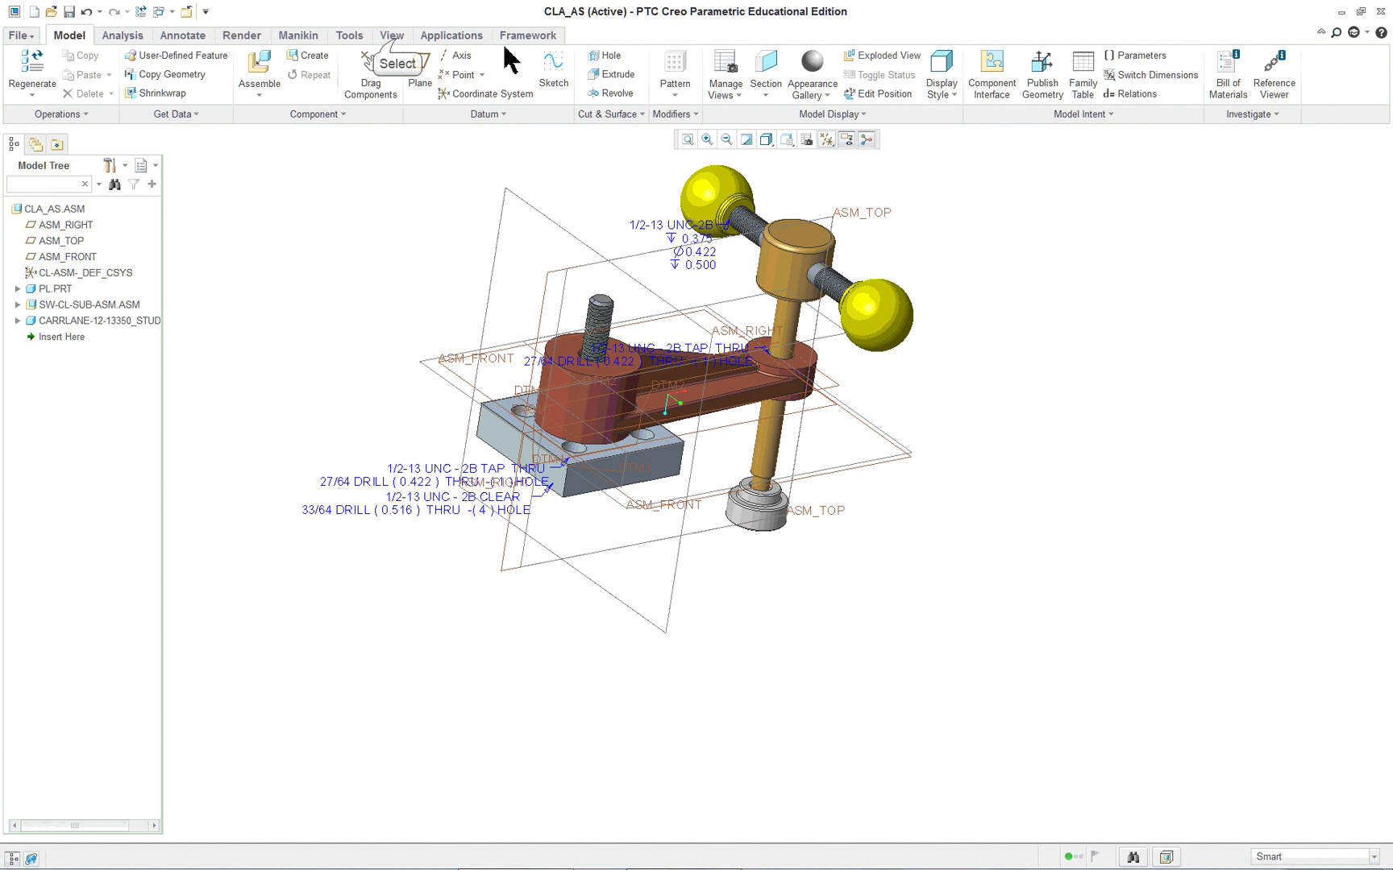
click(395, 36)
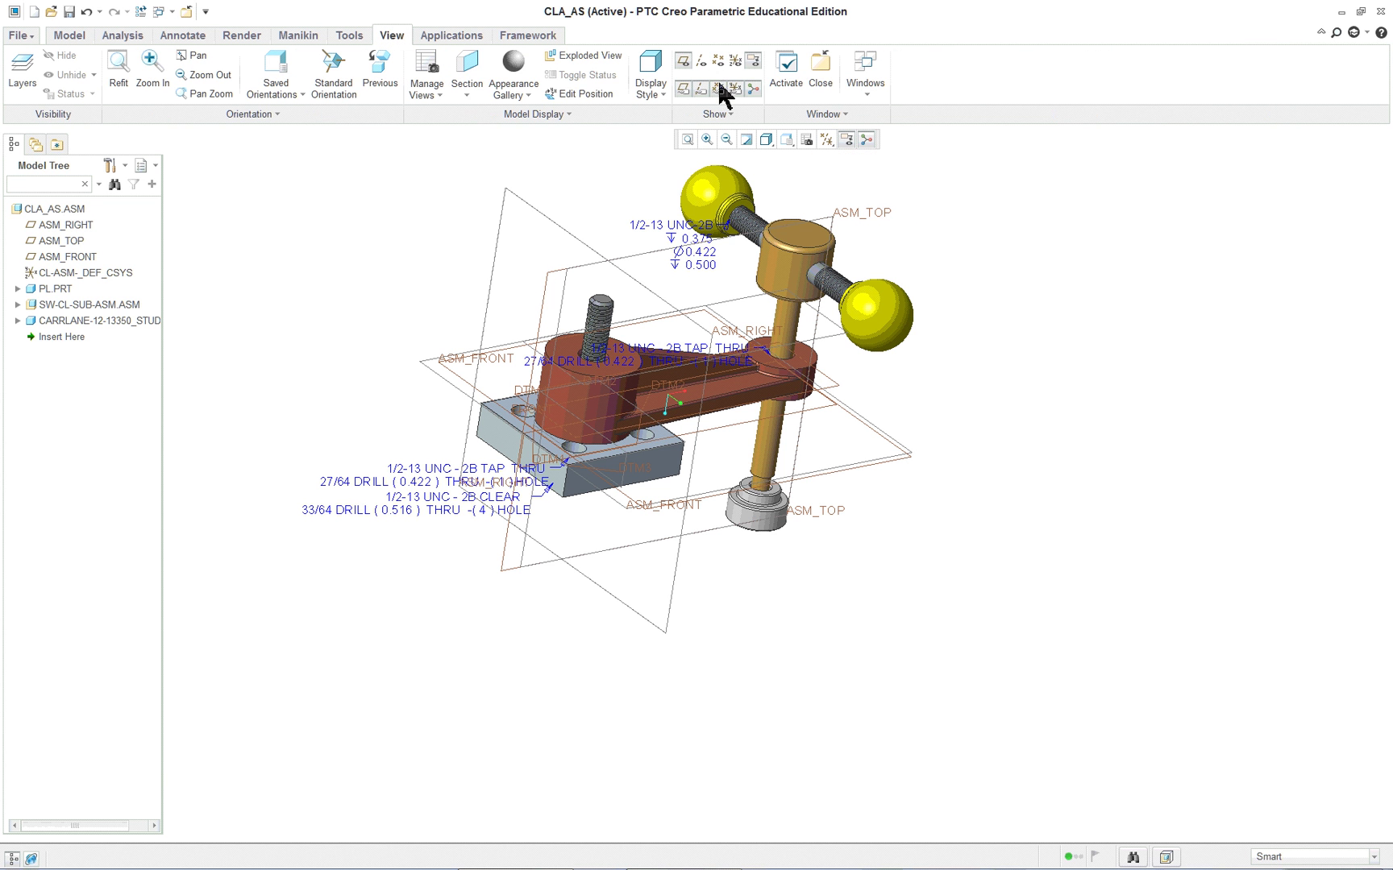
click(756, 61)
scroll(594, 189, up, 5)
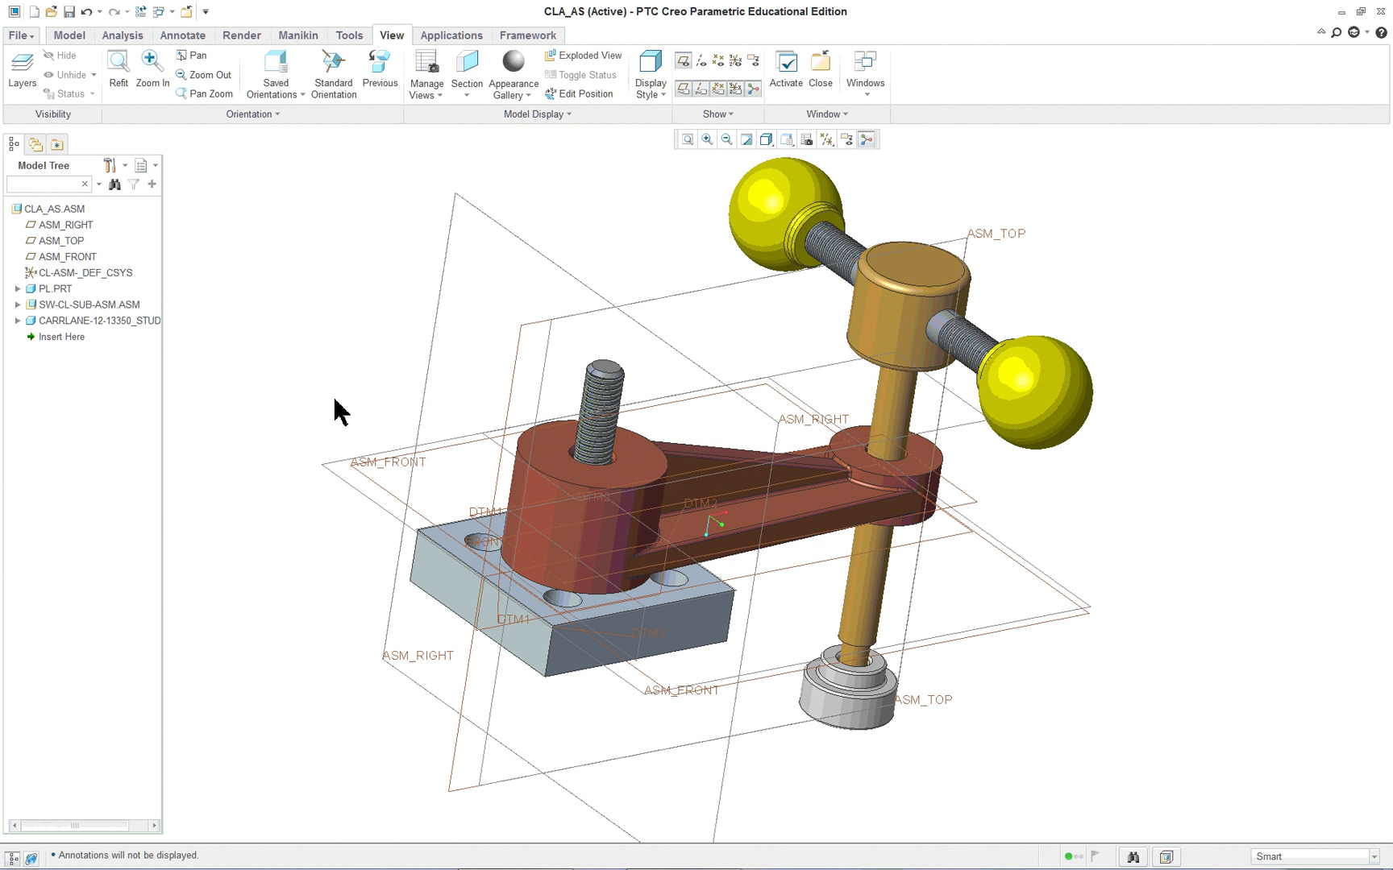
mouse_move(1057, 722)
middle_down()
mouse_move(1044, 627)
mouse_move(1082, 684)
mouse_move(1100, 686)
mouse_move(1116, 650)
mouse_move(1043, 717)
mouse_move(1053, 706)
middle_up()
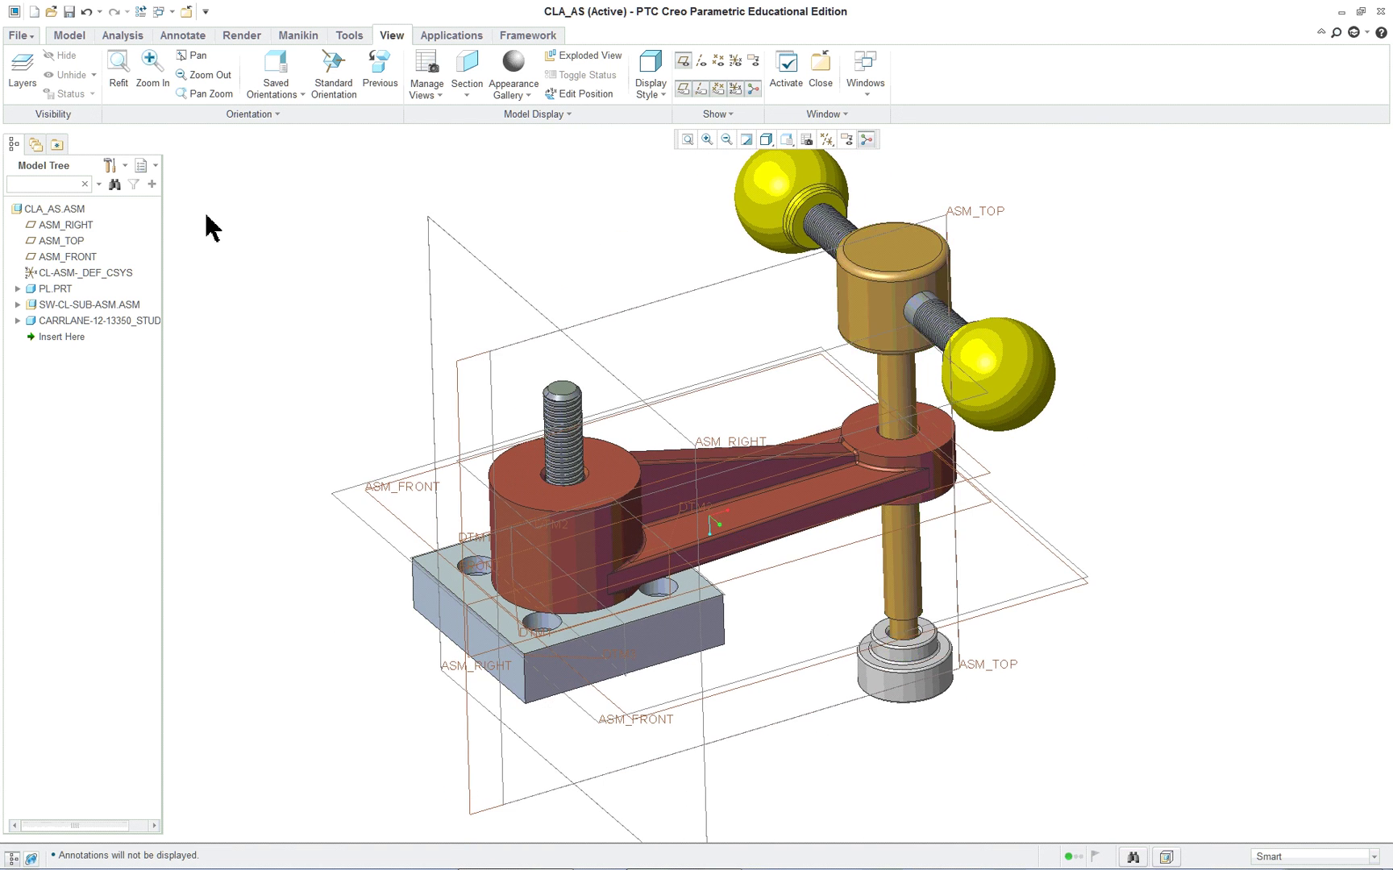
Assemble the carrlane_500_fn.prt flange nut into CLA_AS, enlarging the file browser to find it.
click(67, 35)
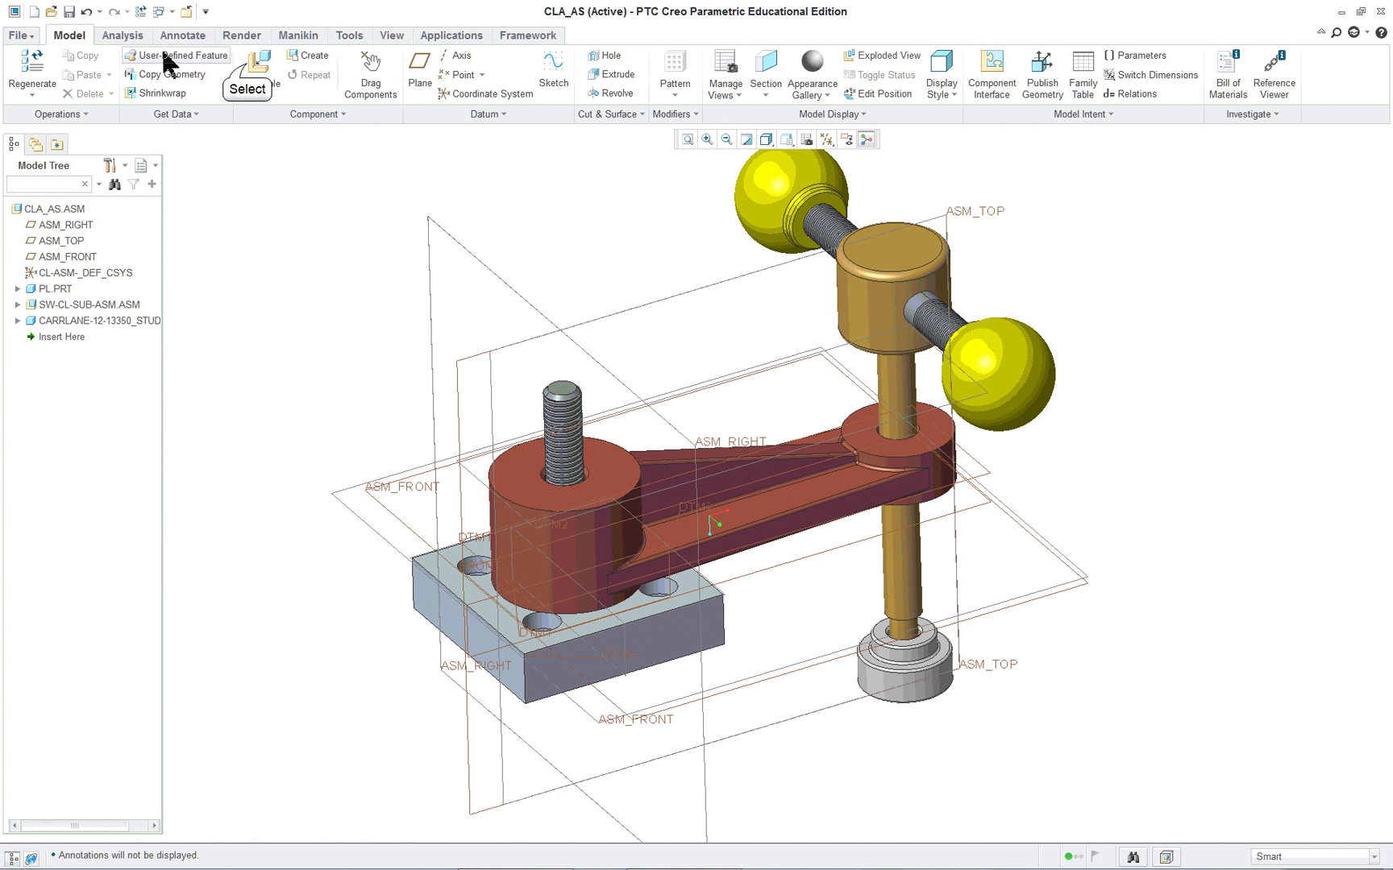
click(251, 66)
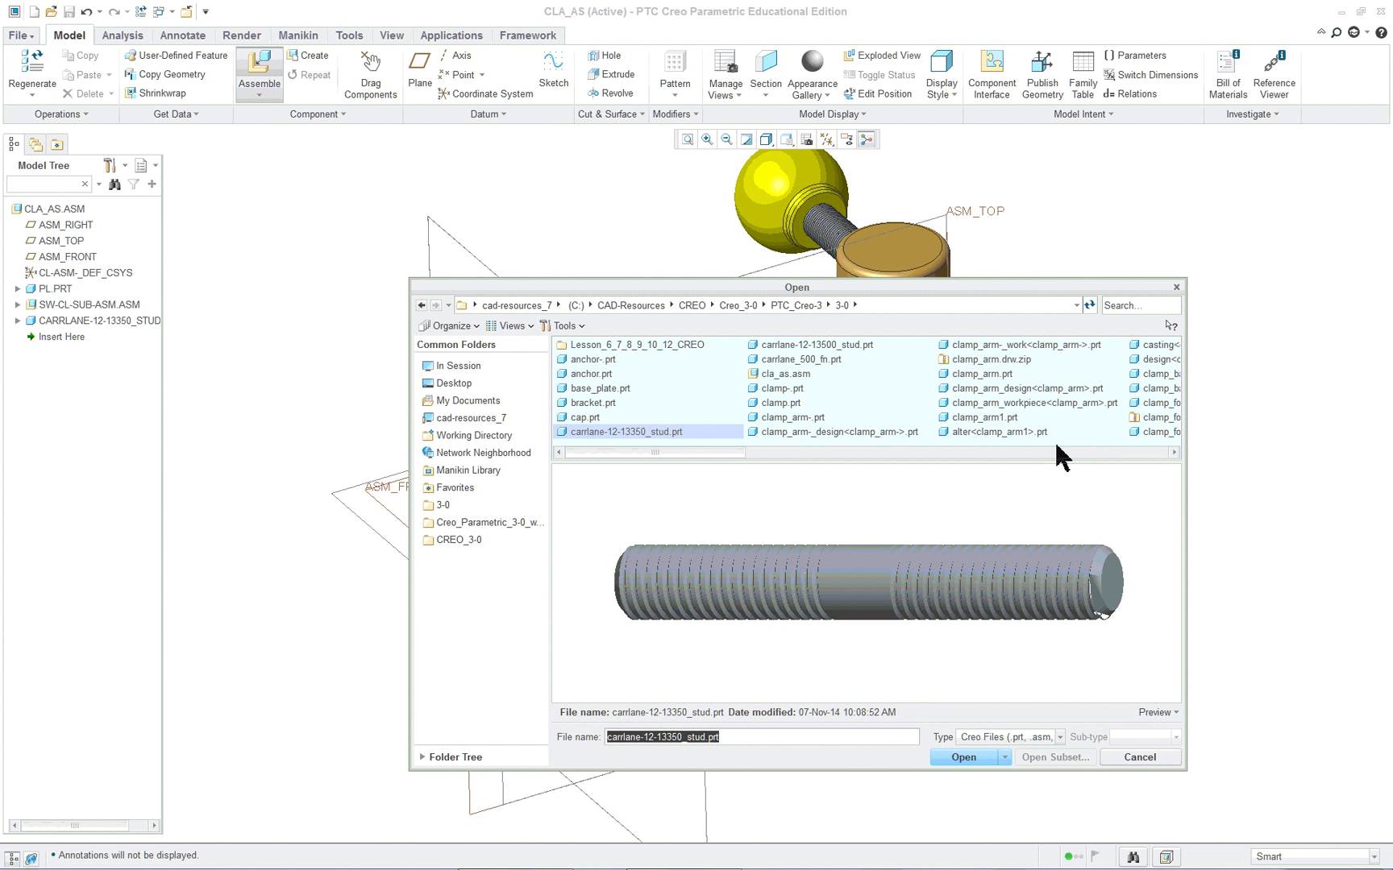
drag(414, 282, 246, 162)
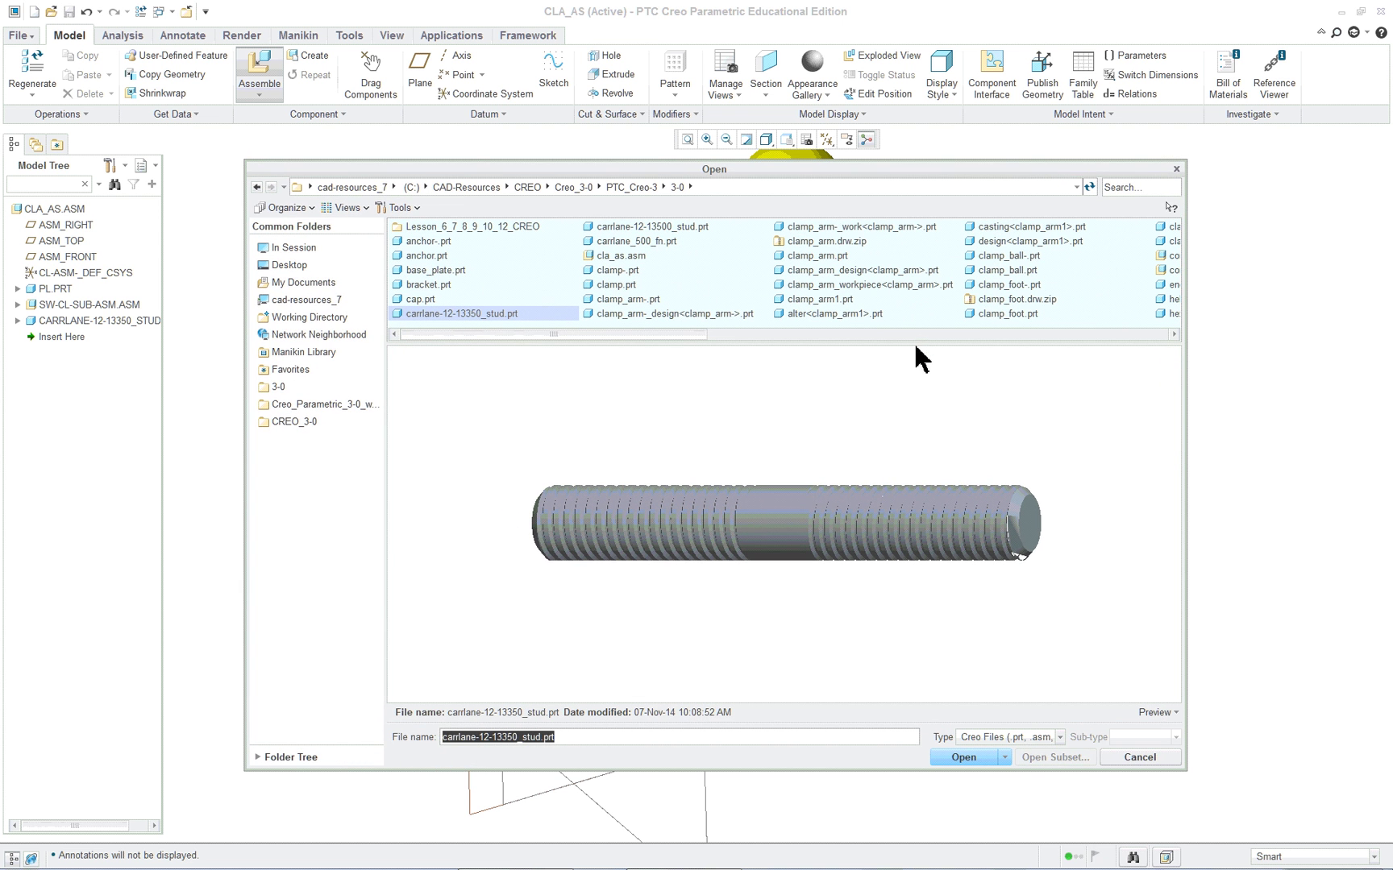
drag(919, 346, 899, 446)
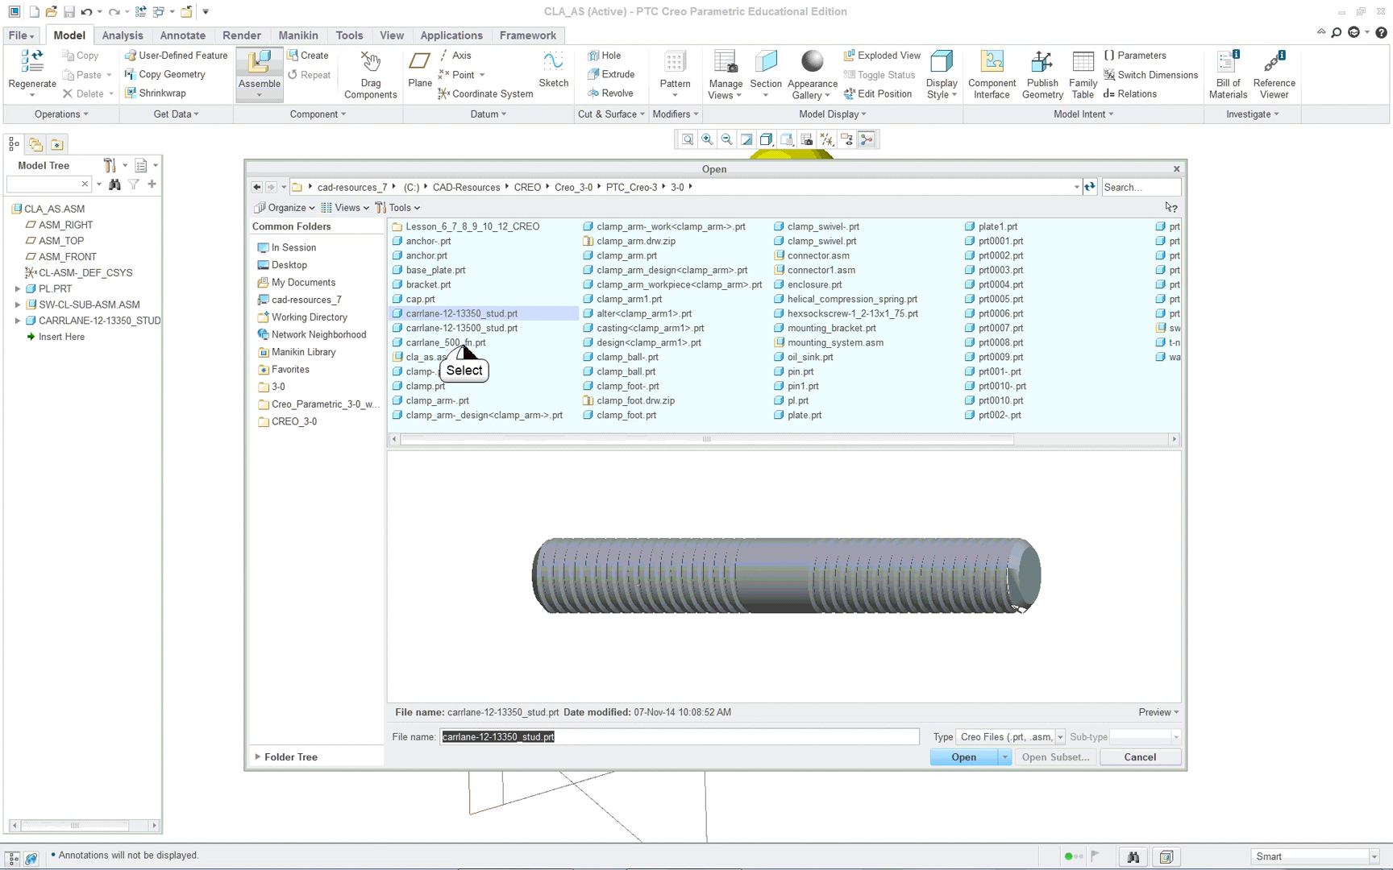
click(432, 343)
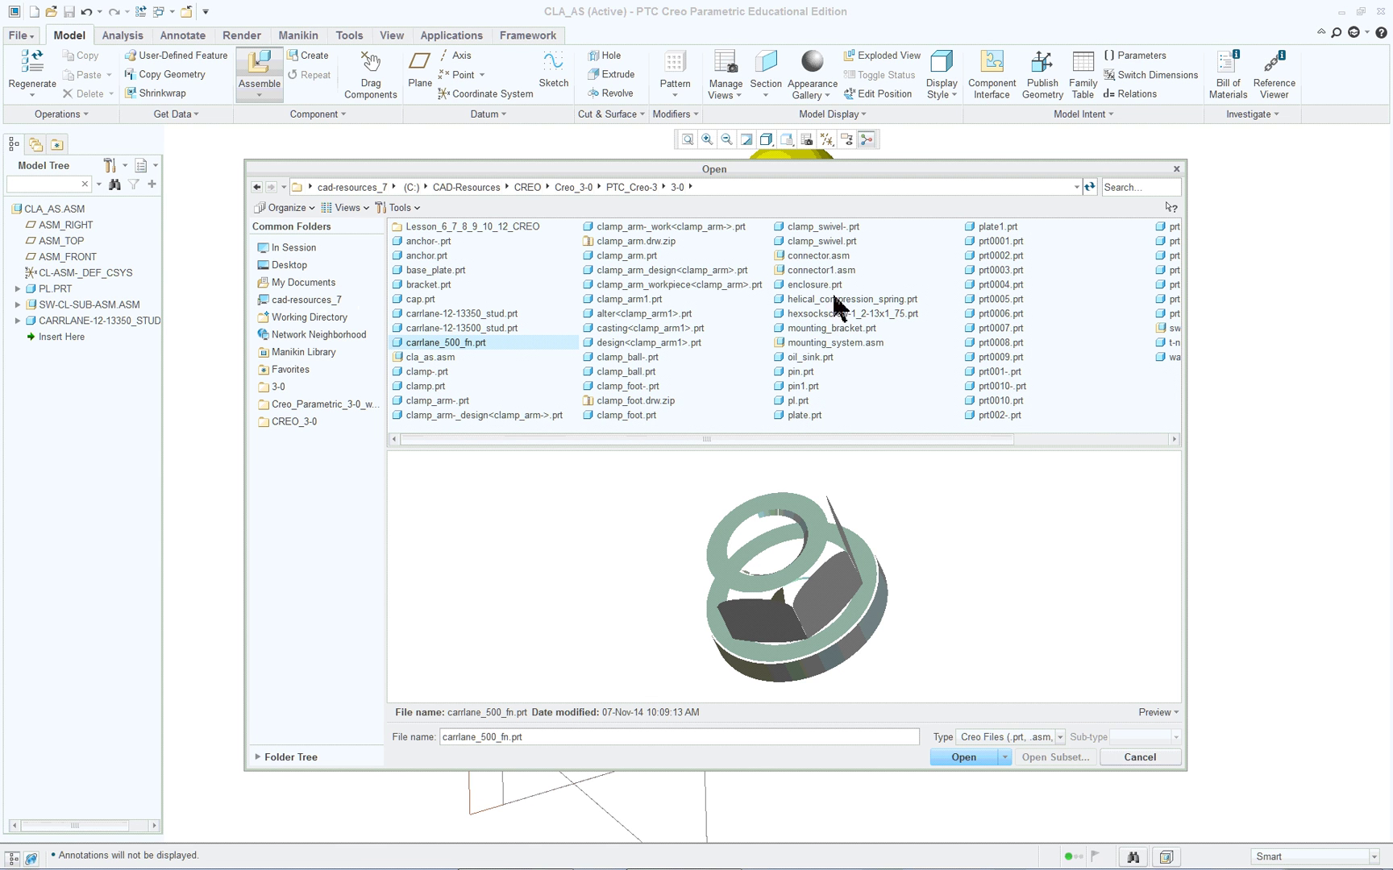
click(973, 762)
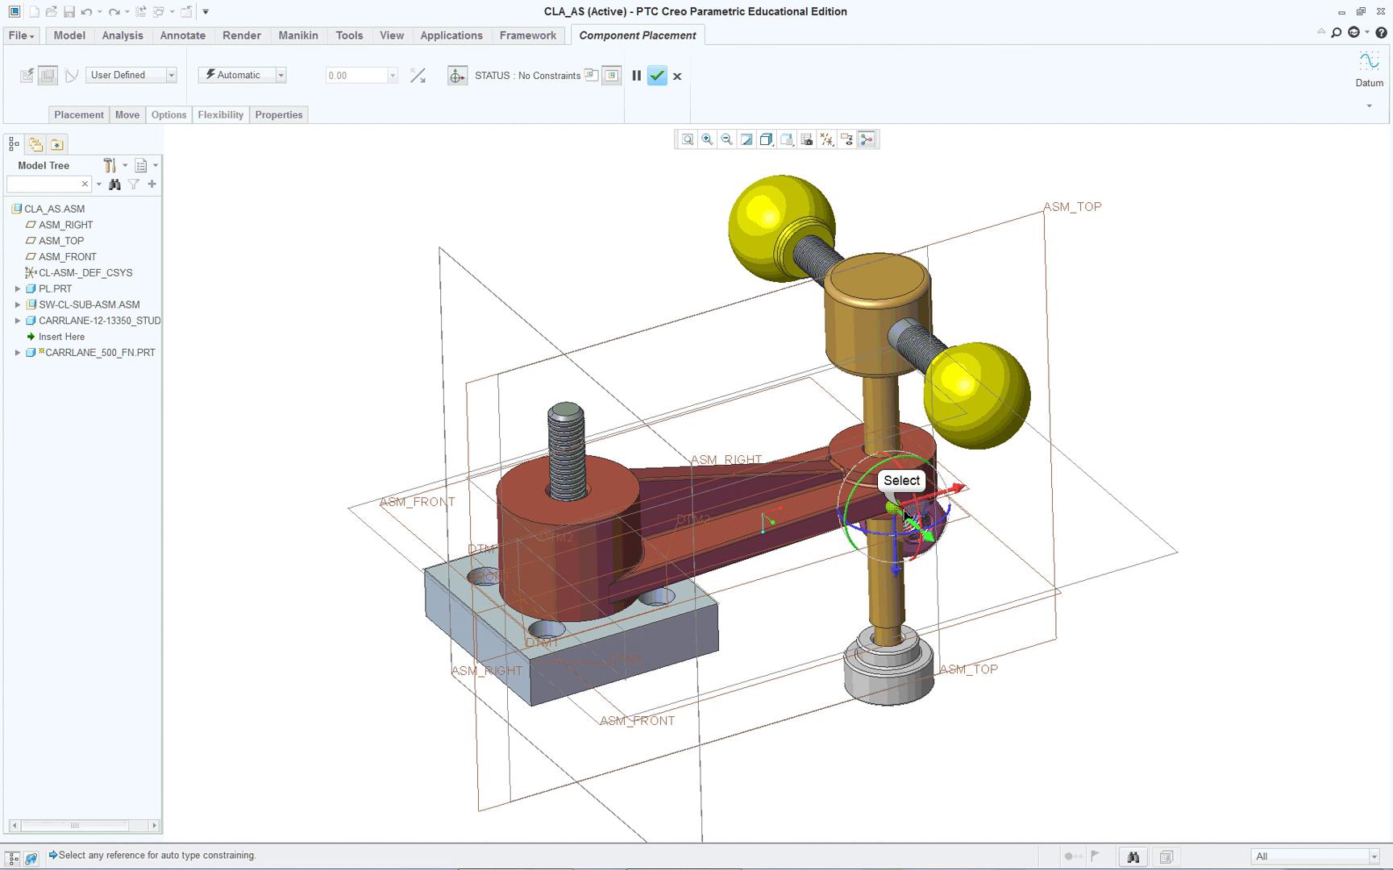
Move the nut clear of the lever, show it in a separate window, and pick its threaded hole.
drag(909, 516, 522, 330)
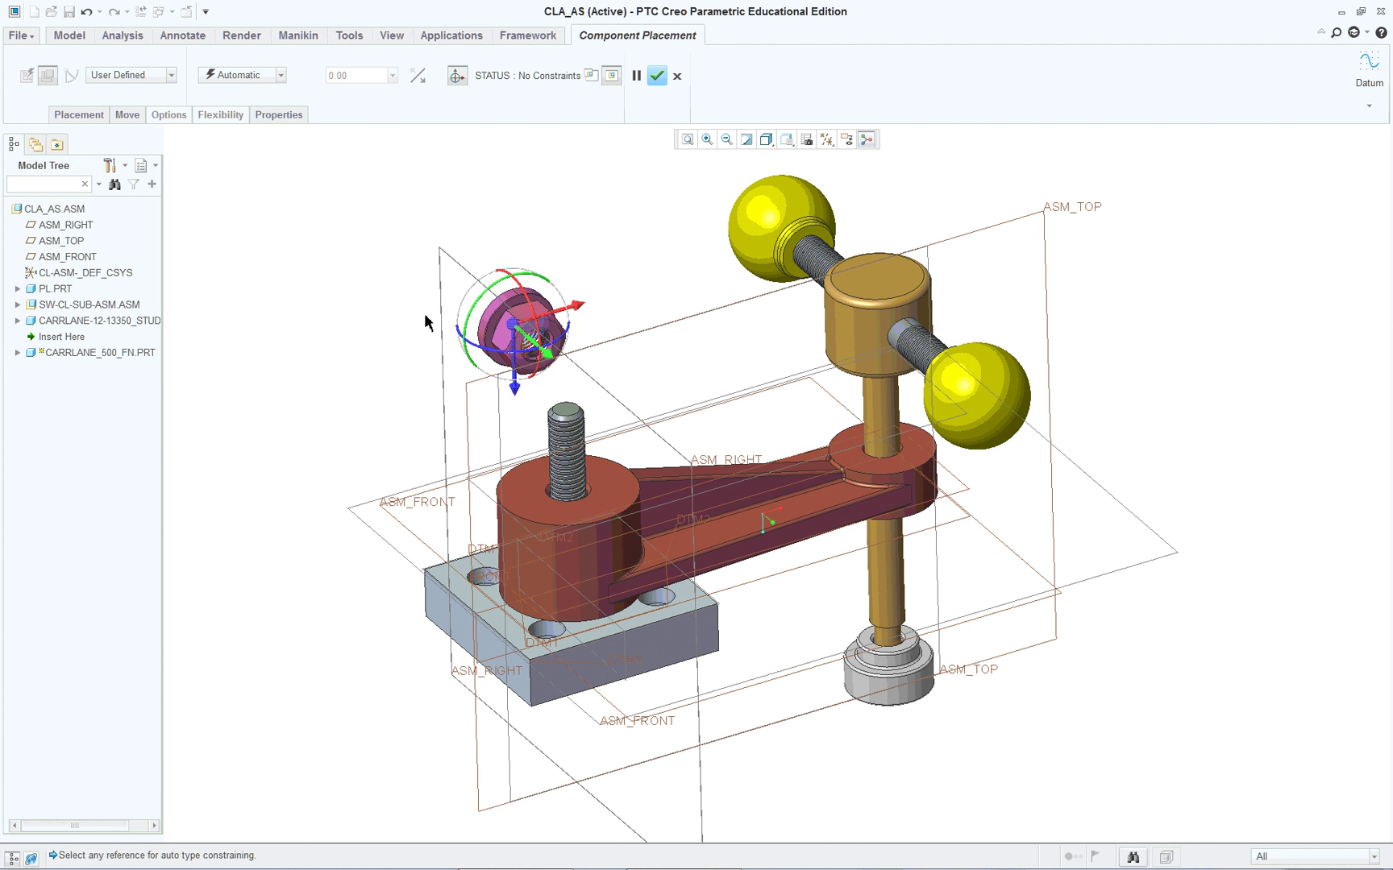
click(591, 75)
middle_drag(1340, 309, 1171, 284)
scroll(1175, 302, down, 5)
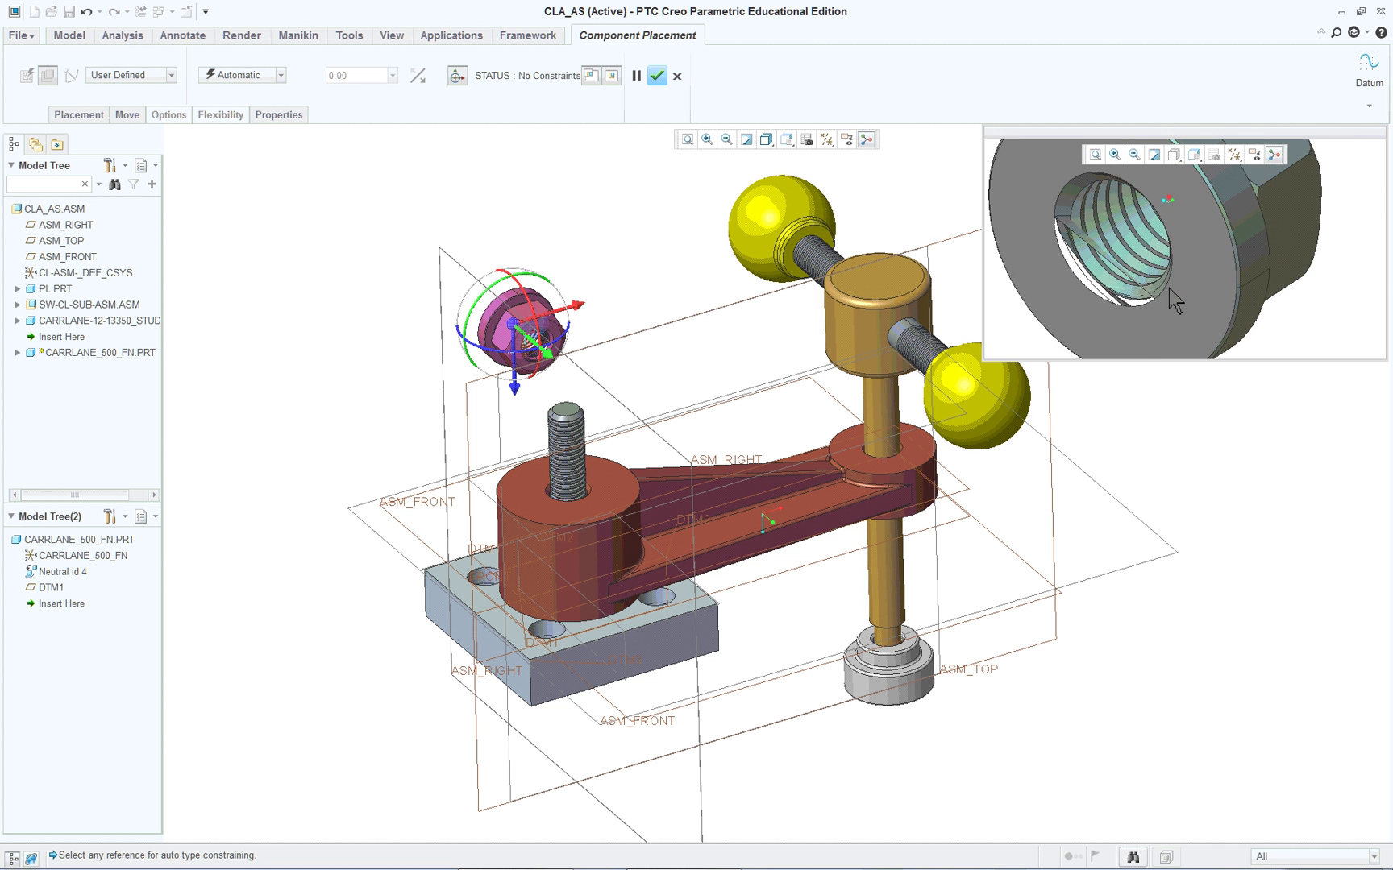
scroll(1174, 301, down, 8)
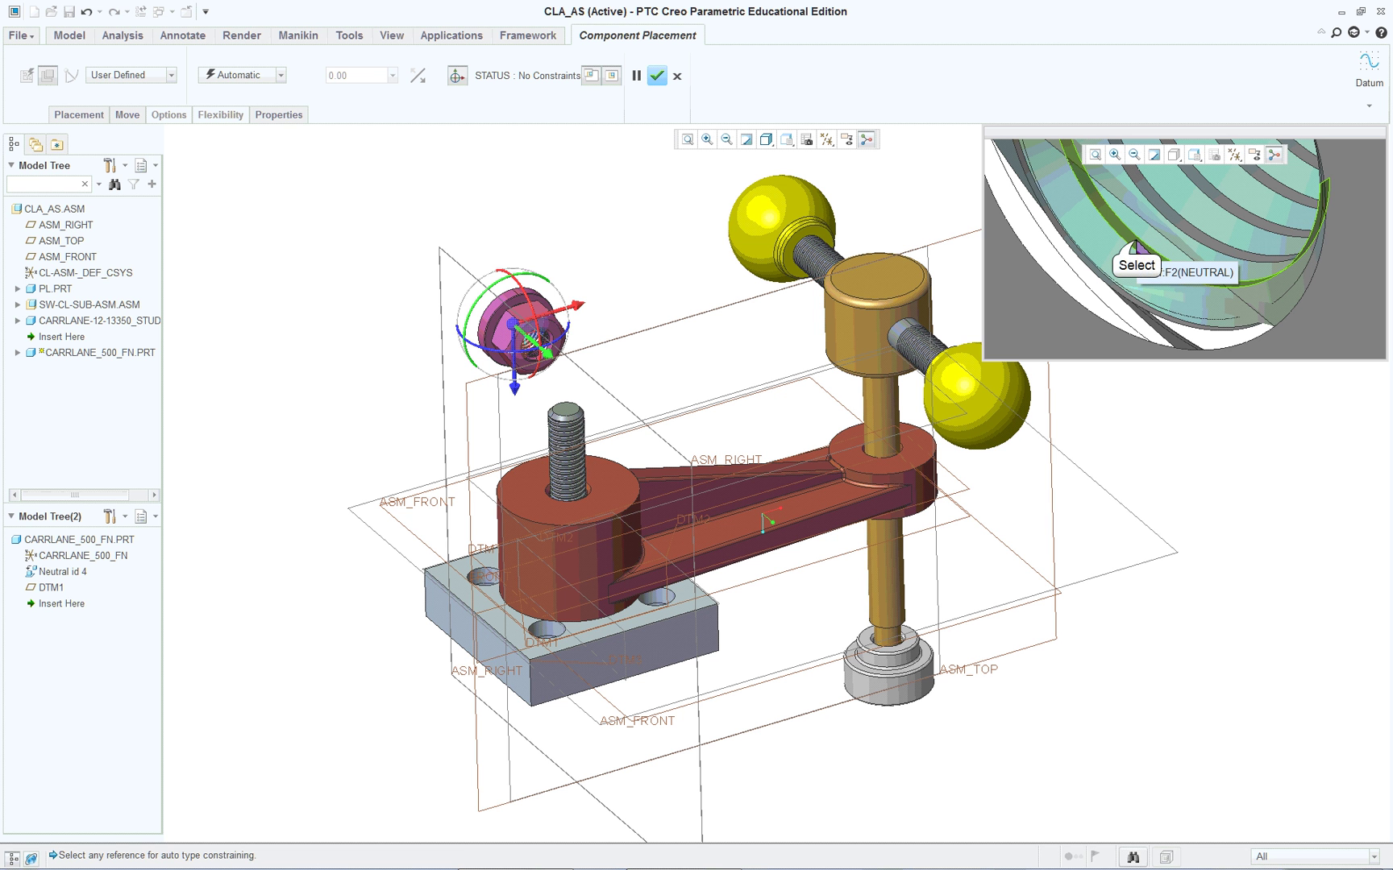
click(1128, 245)
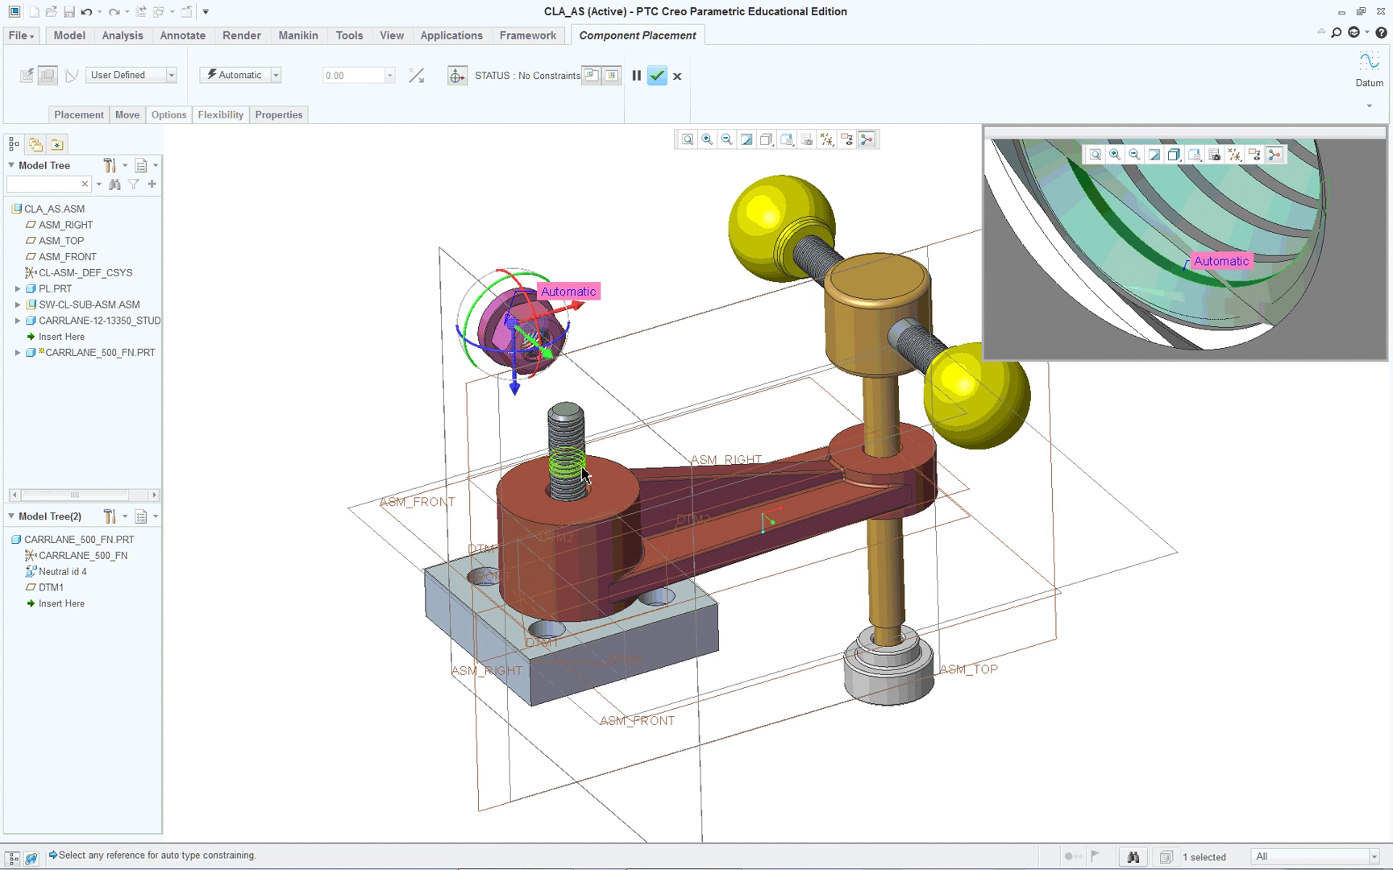
Align the nut's hole with the stud's thread and lift the nut above the stud.
scroll(529, 442, down, 10)
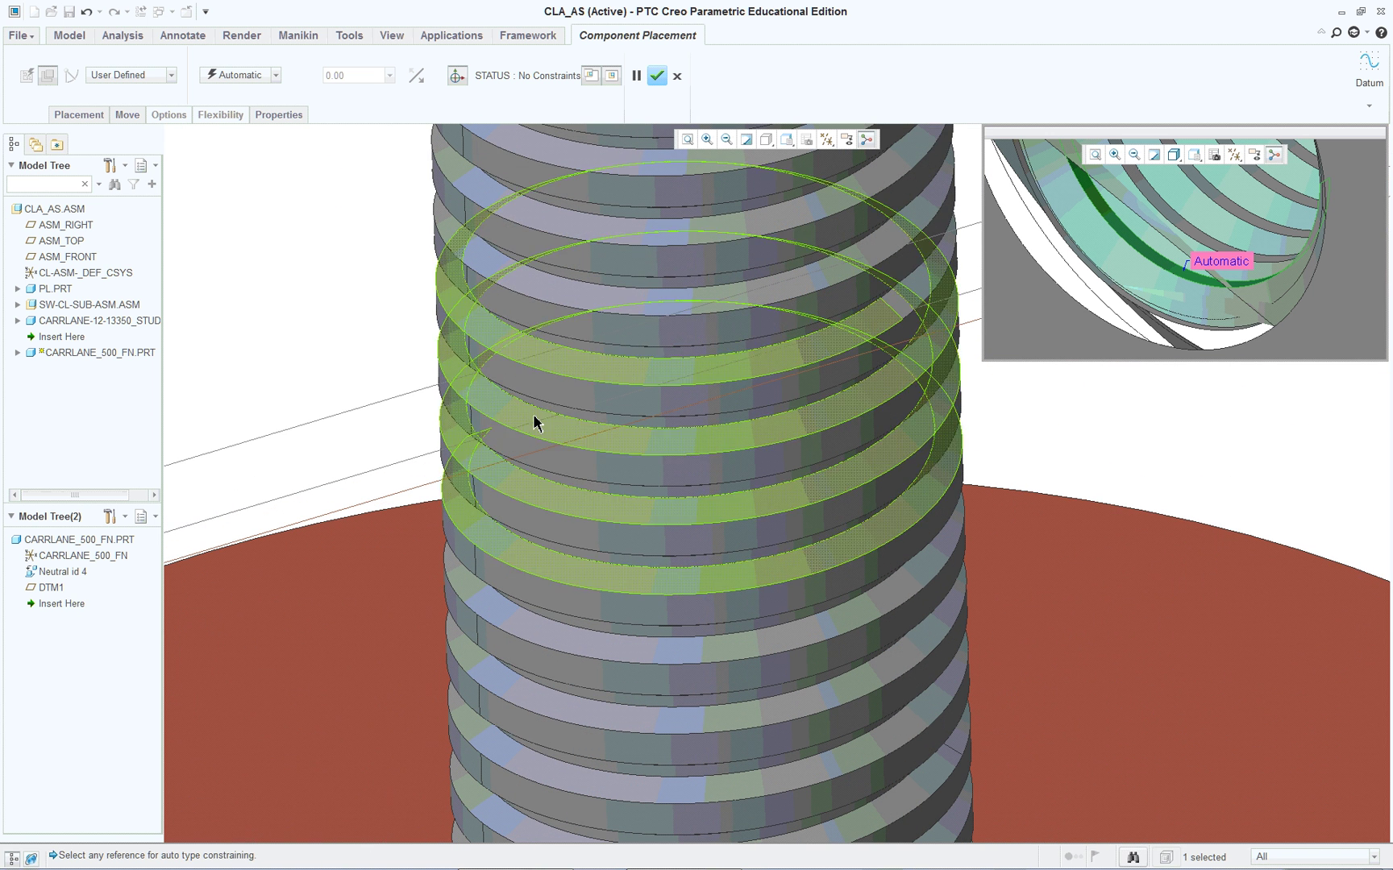
click(641, 264)
scroll(718, 371, up, 8)
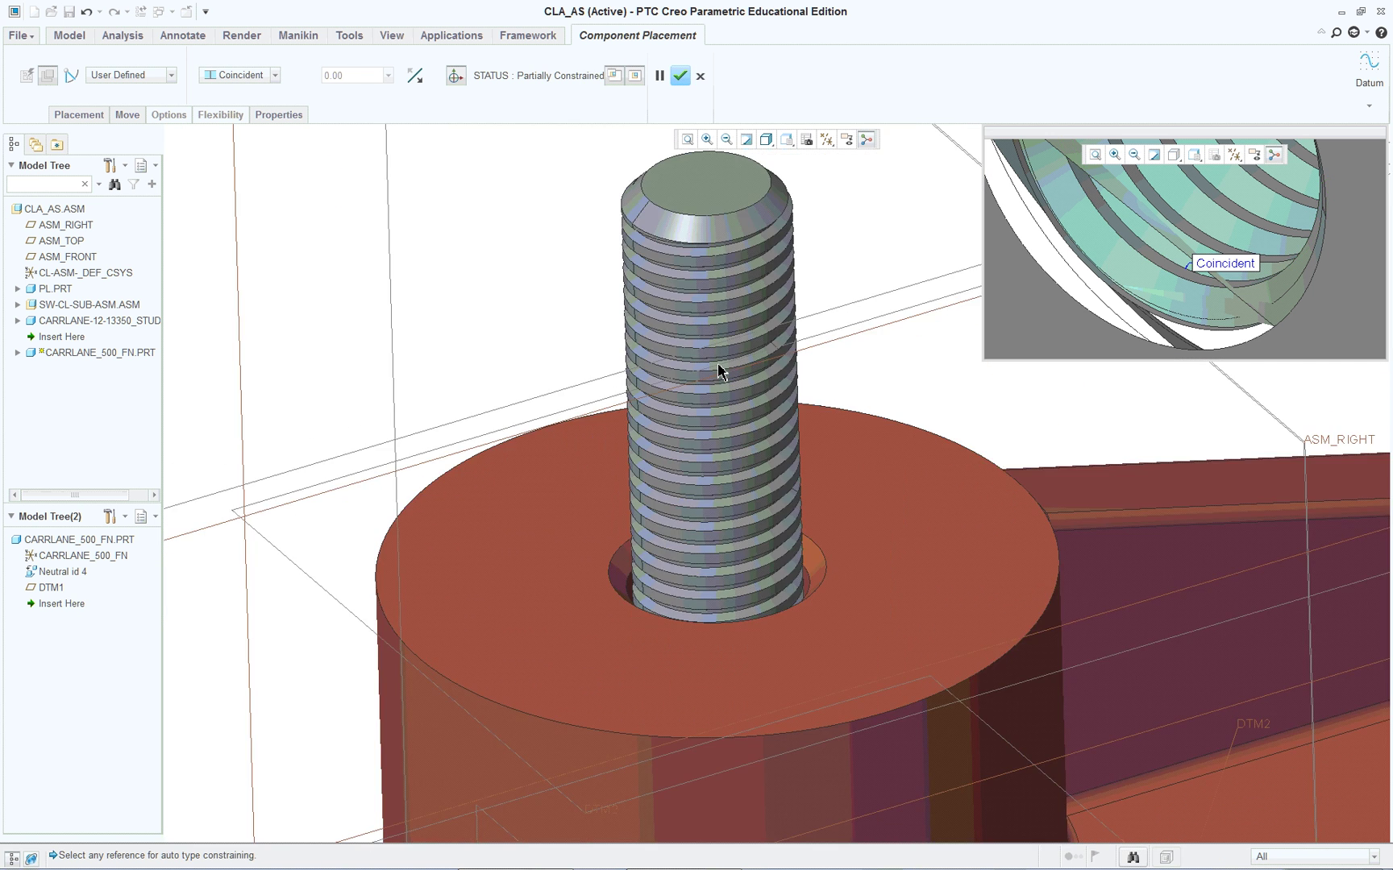
scroll(718, 370, up, 5)
scroll(767, 481, down, 1)
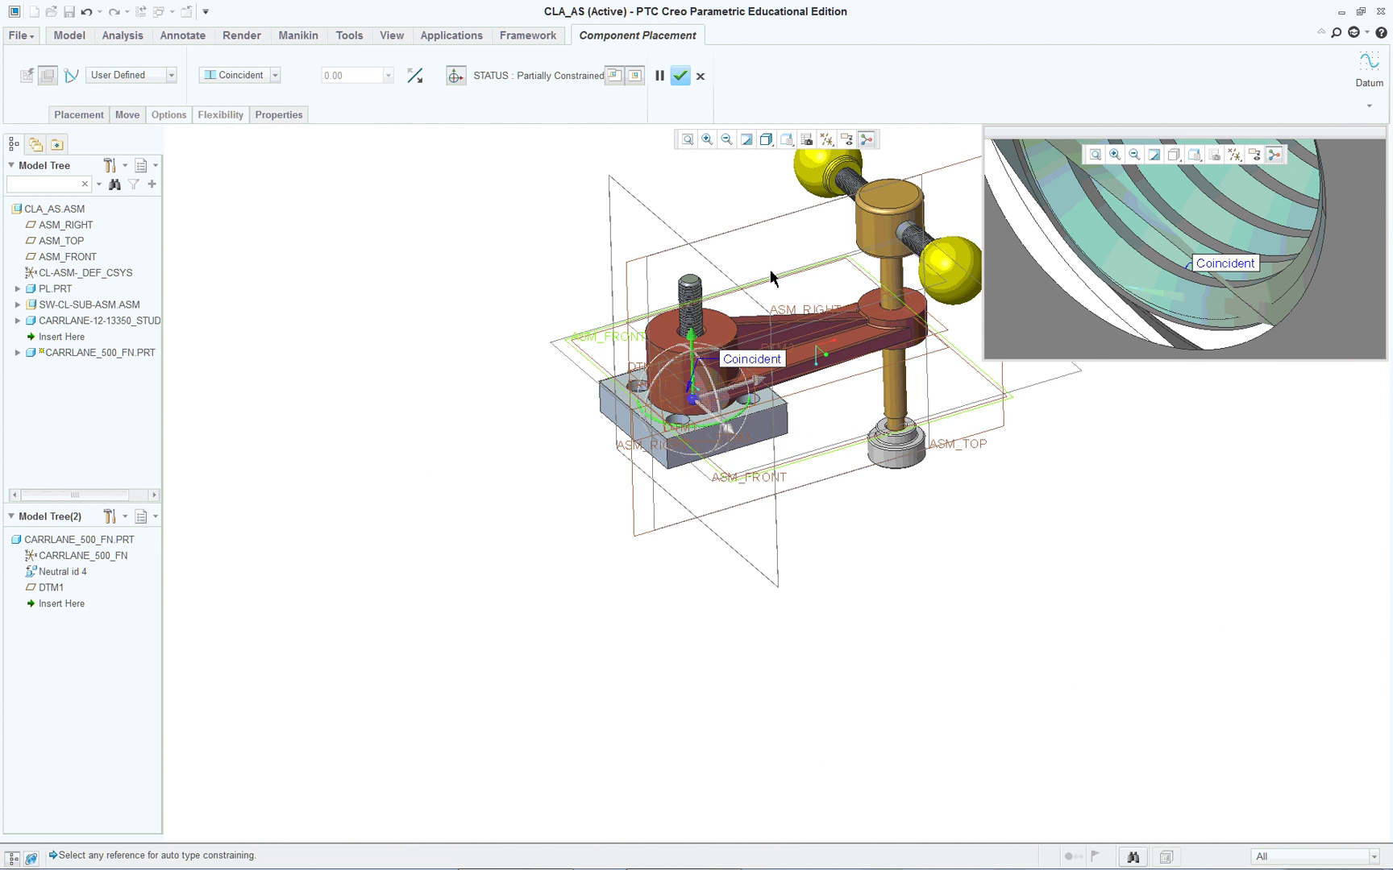
scroll(729, 228, down, 4)
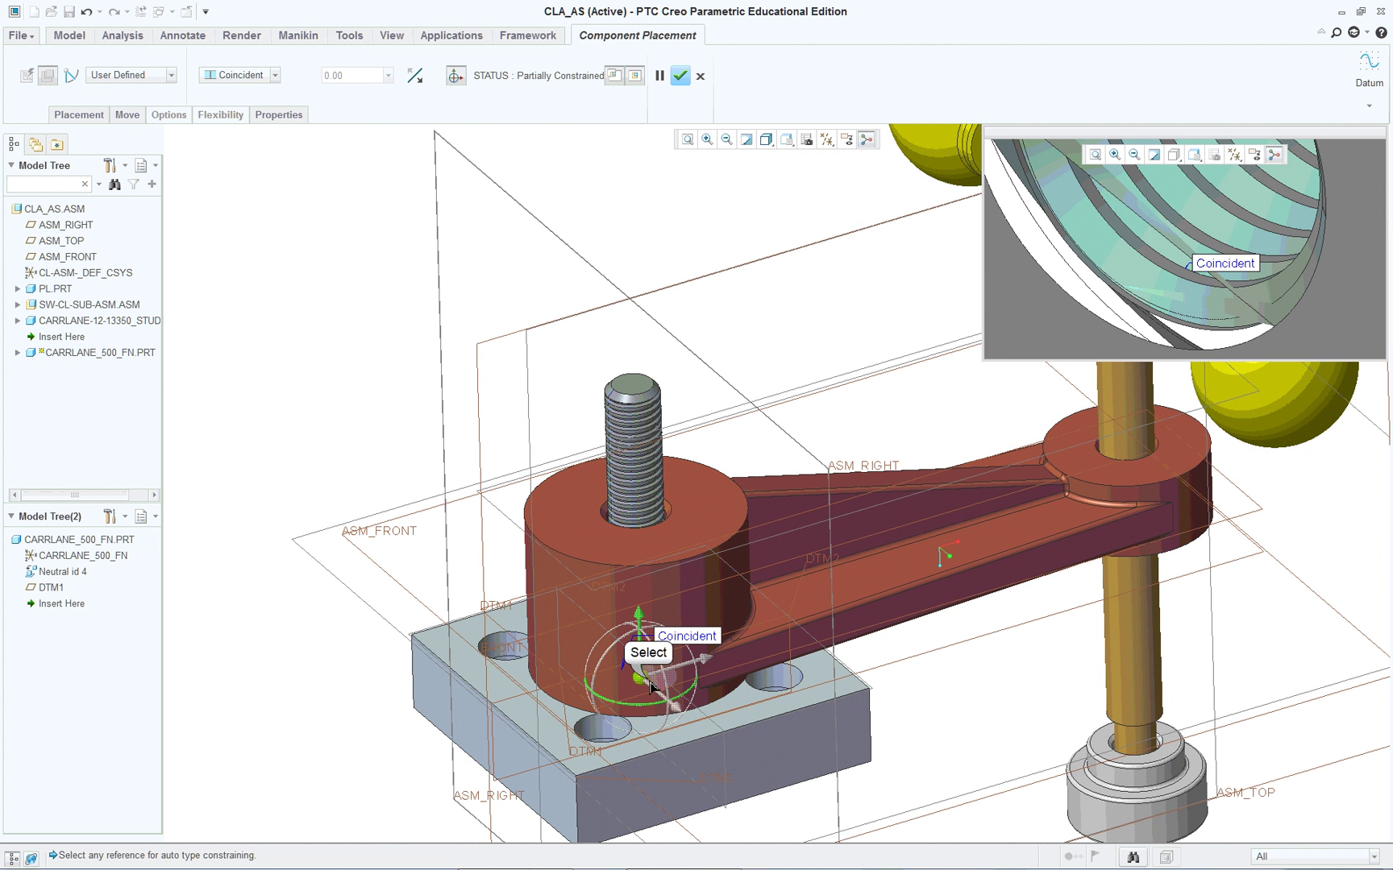
drag(651, 685, 693, 219)
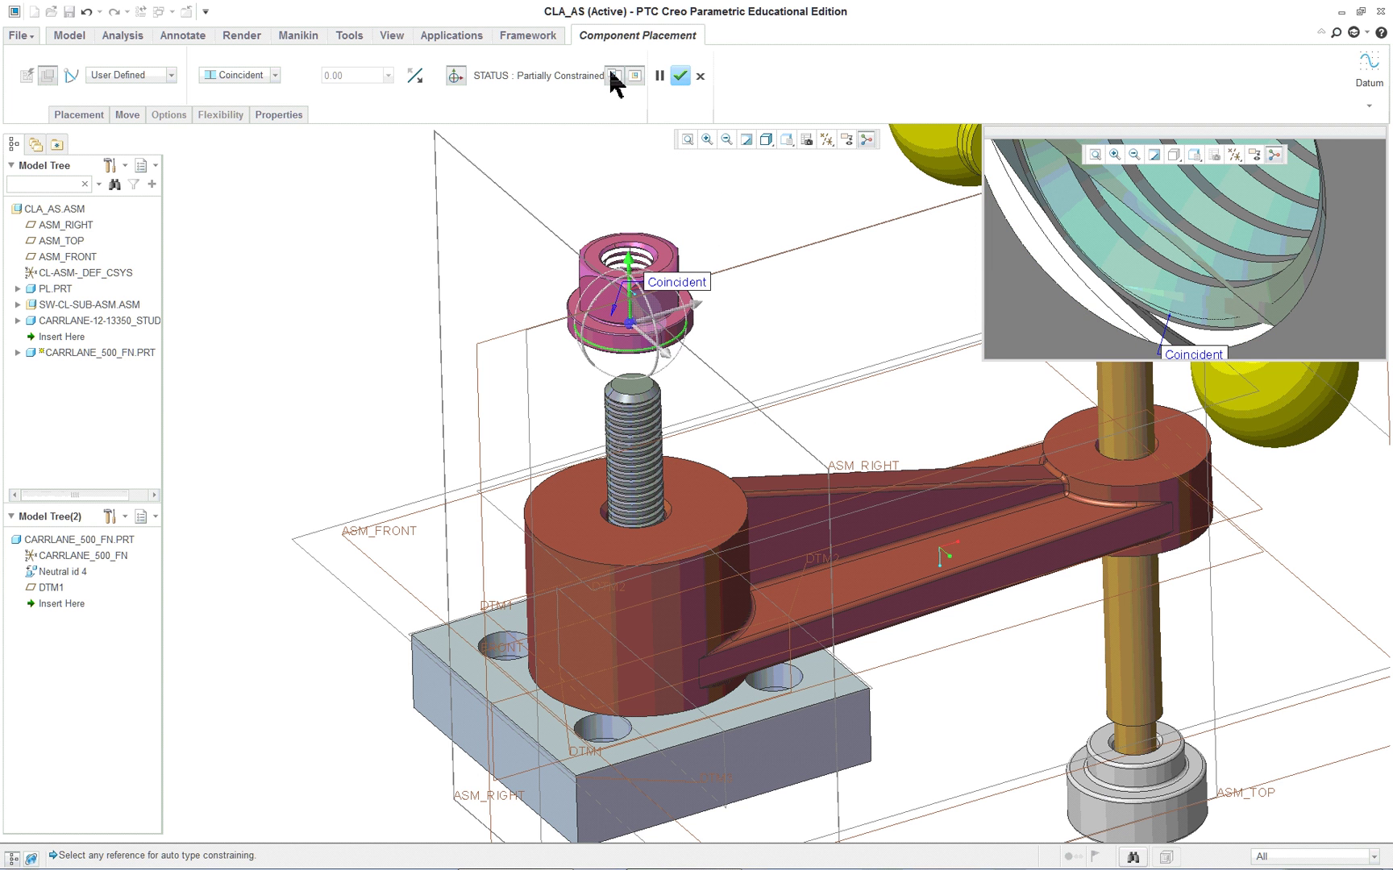
scroll(1217, 295, up, 5)
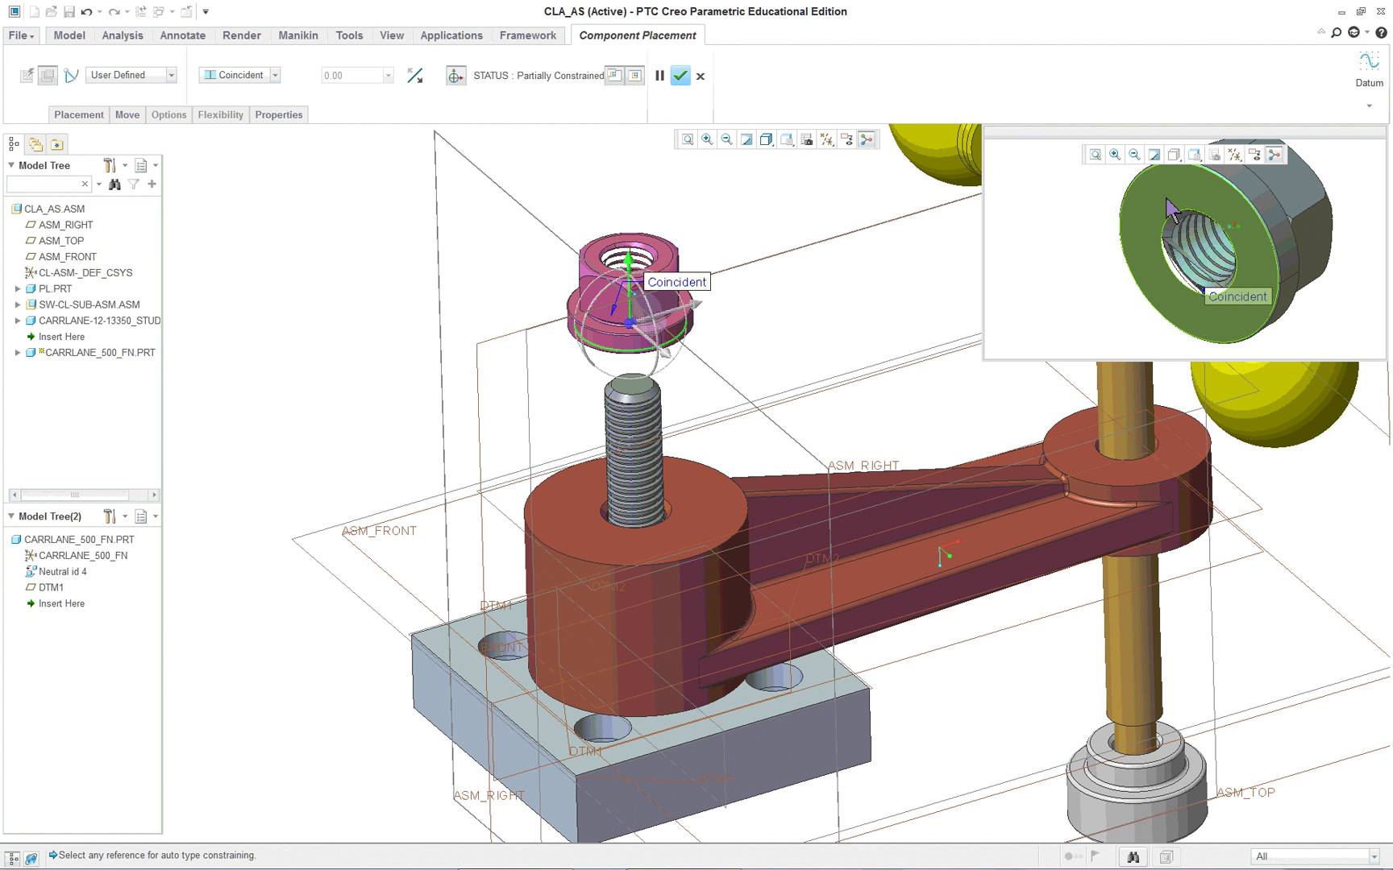
Make the nut's flat face coincident with the arm boss's top face.
click(1251, 238)
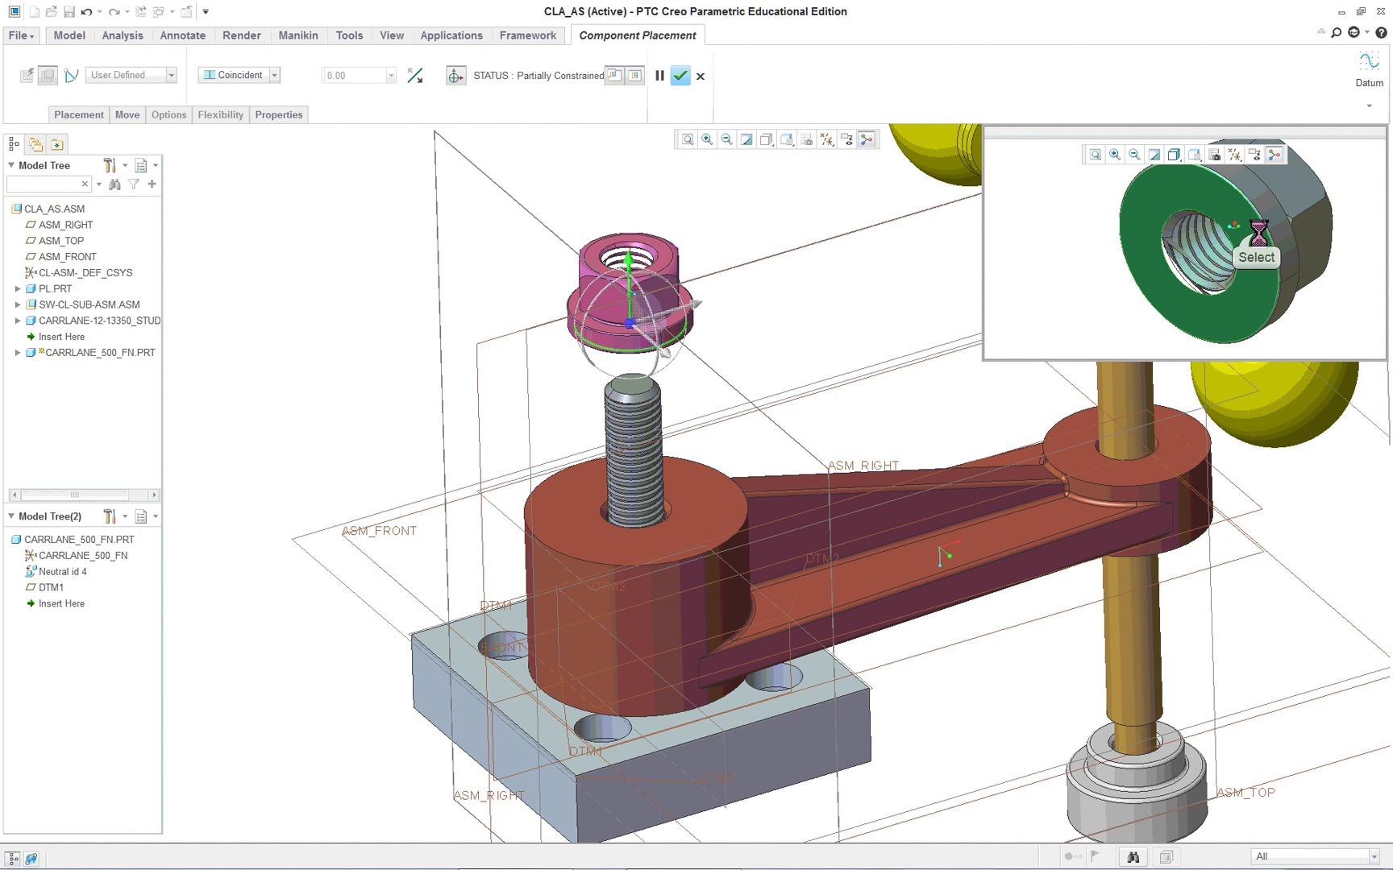
click(701, 504)
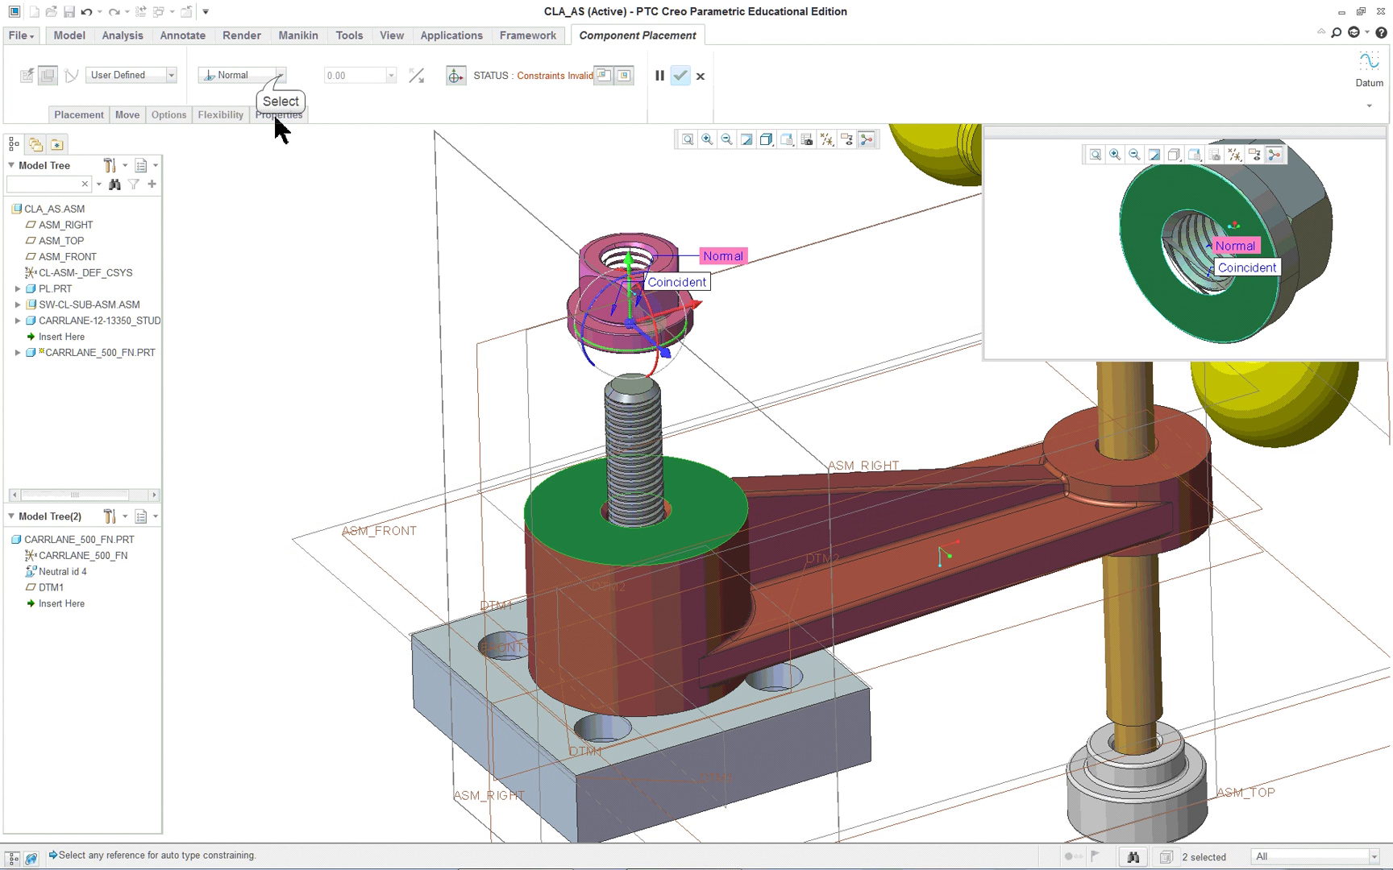
click(280, 76)
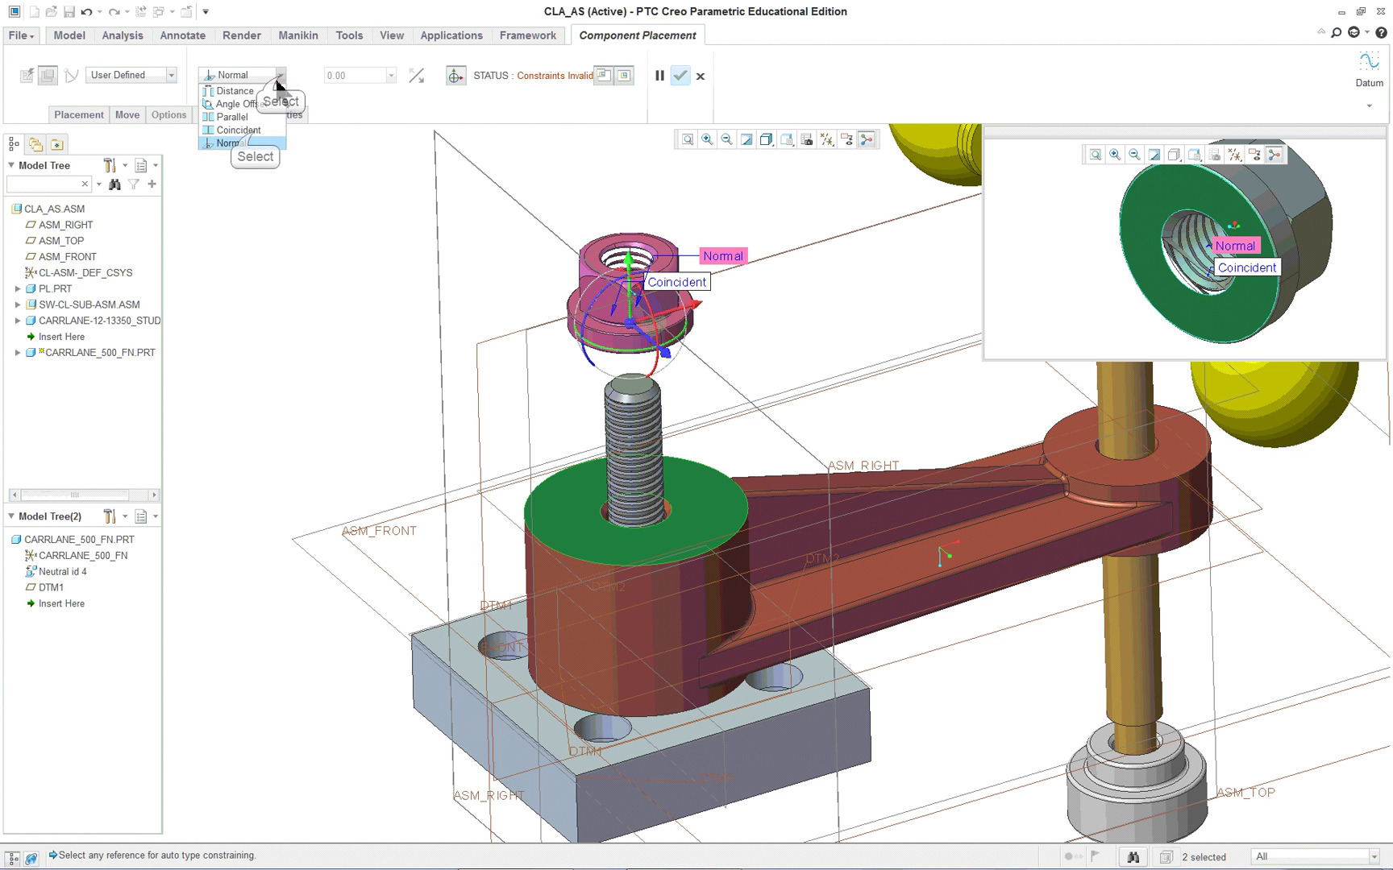
click(254, 134)
scroll(814, 516, up, 3)
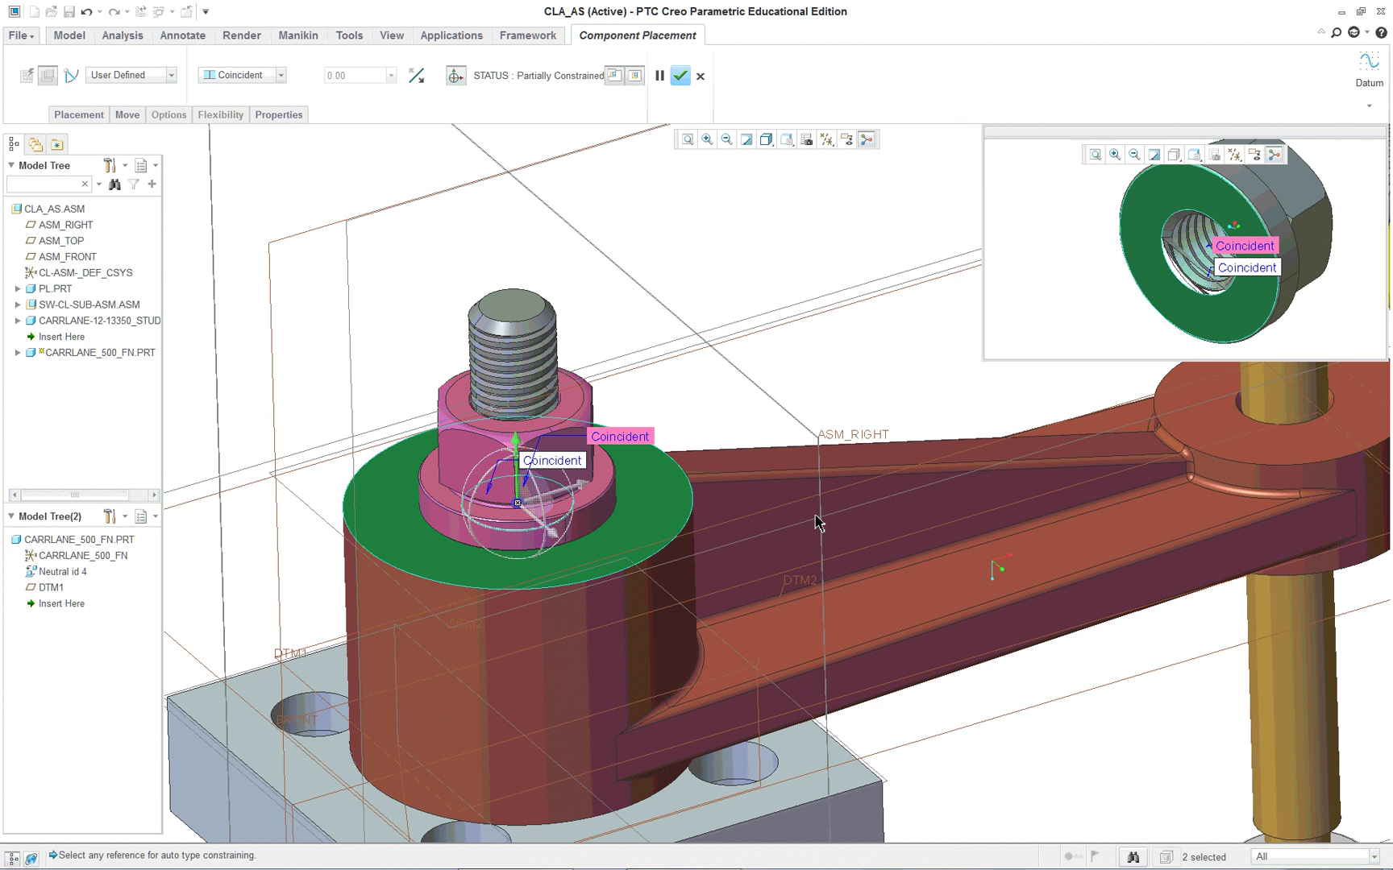
Toggle Allow Assumptions on and back off in the nut's placement constraints.
click(80, 117)
click(227, 254)
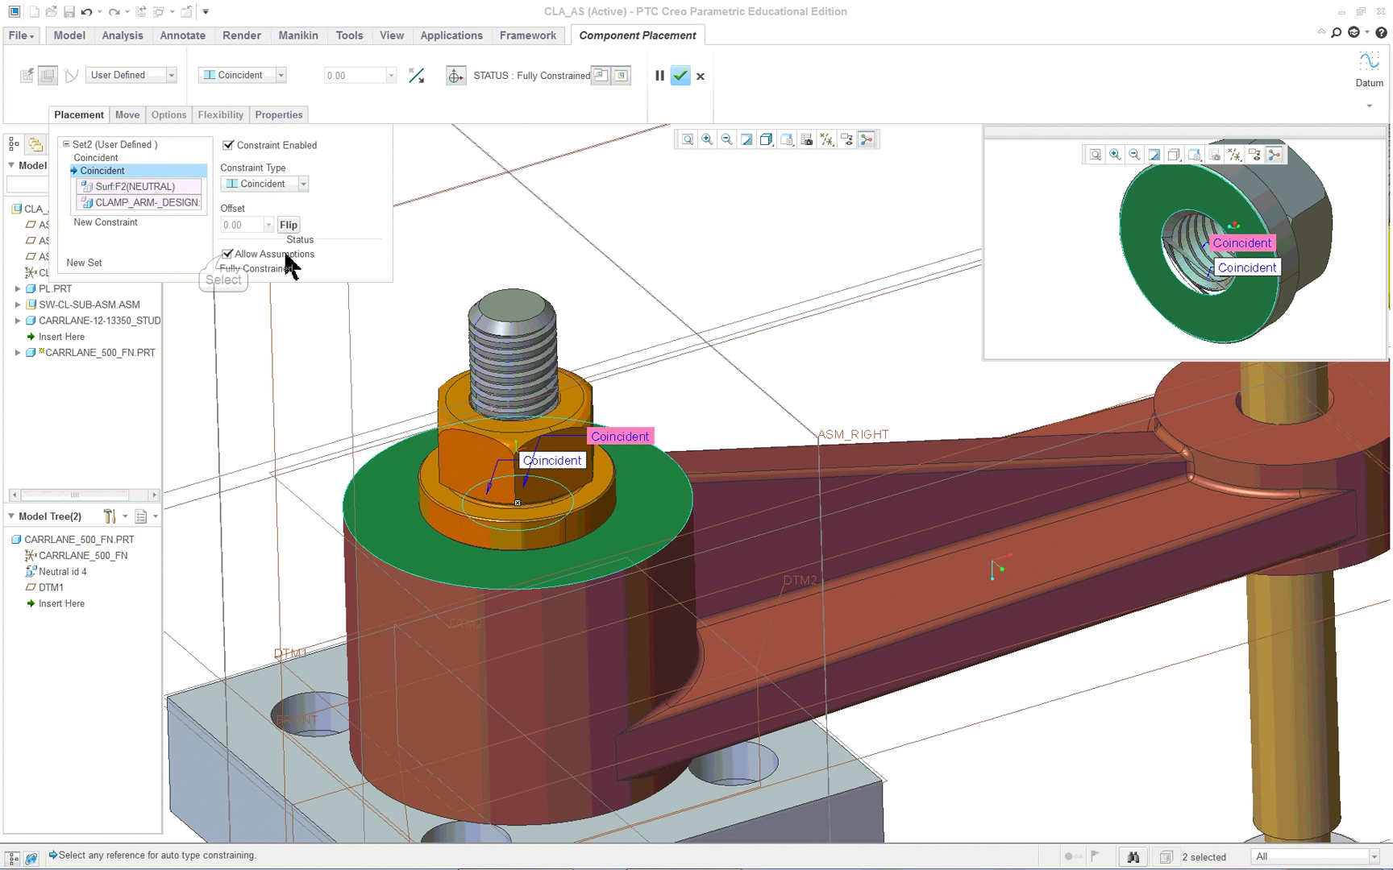
scroll(610, 478, down, 4)
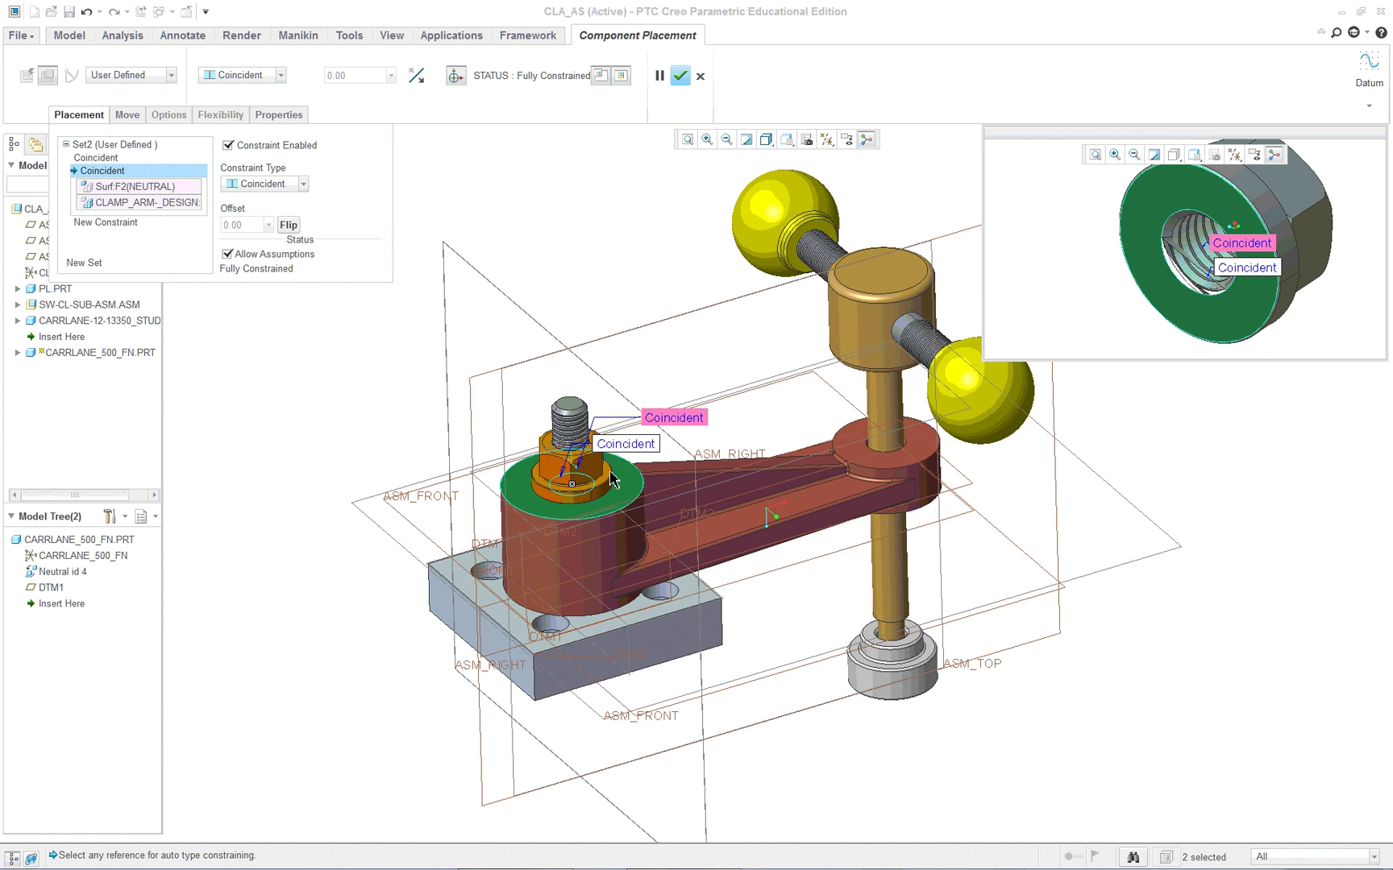
scroll(610, 479, up, 3)
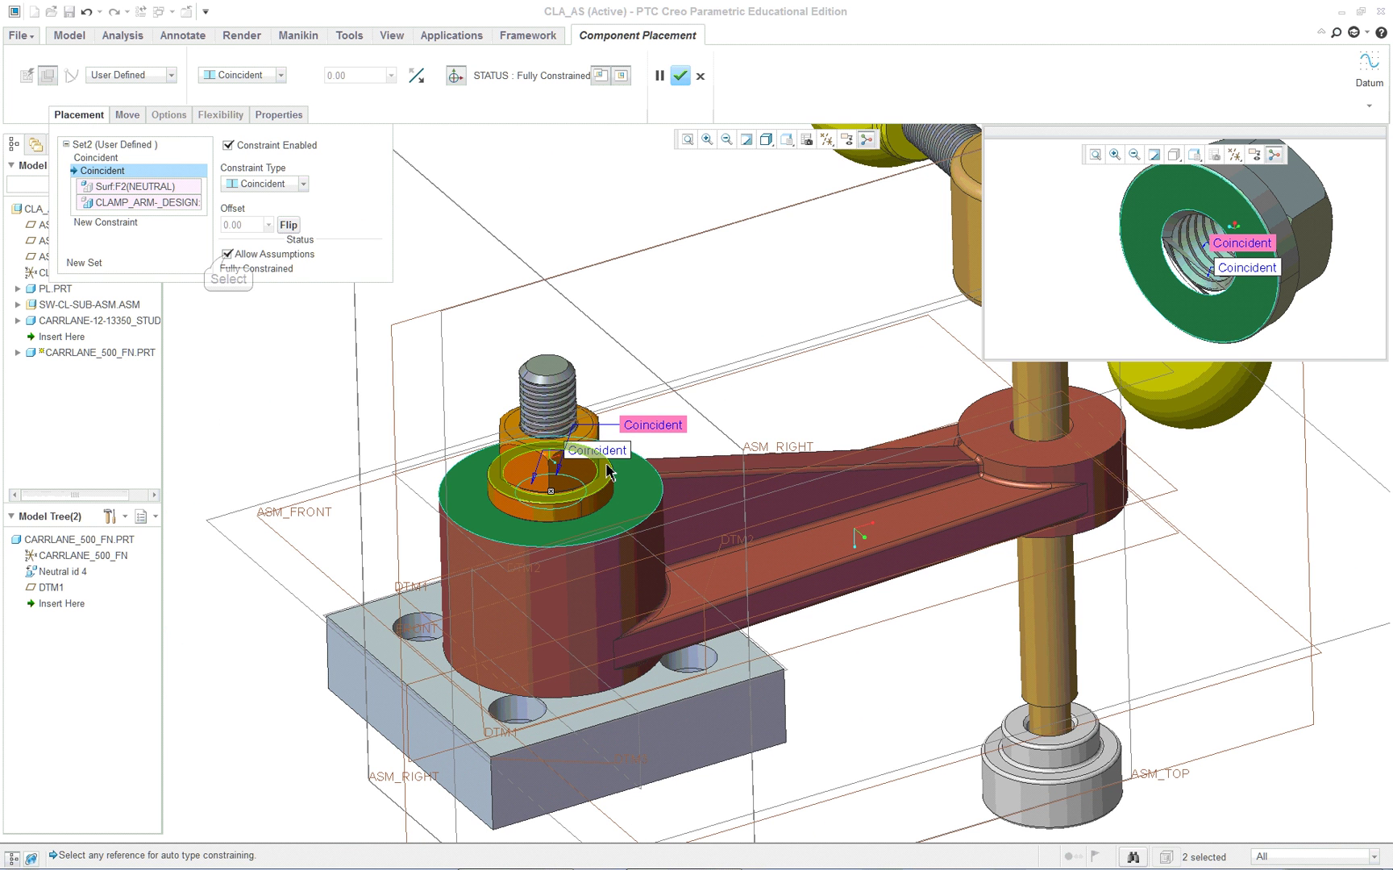
click(226, 255)
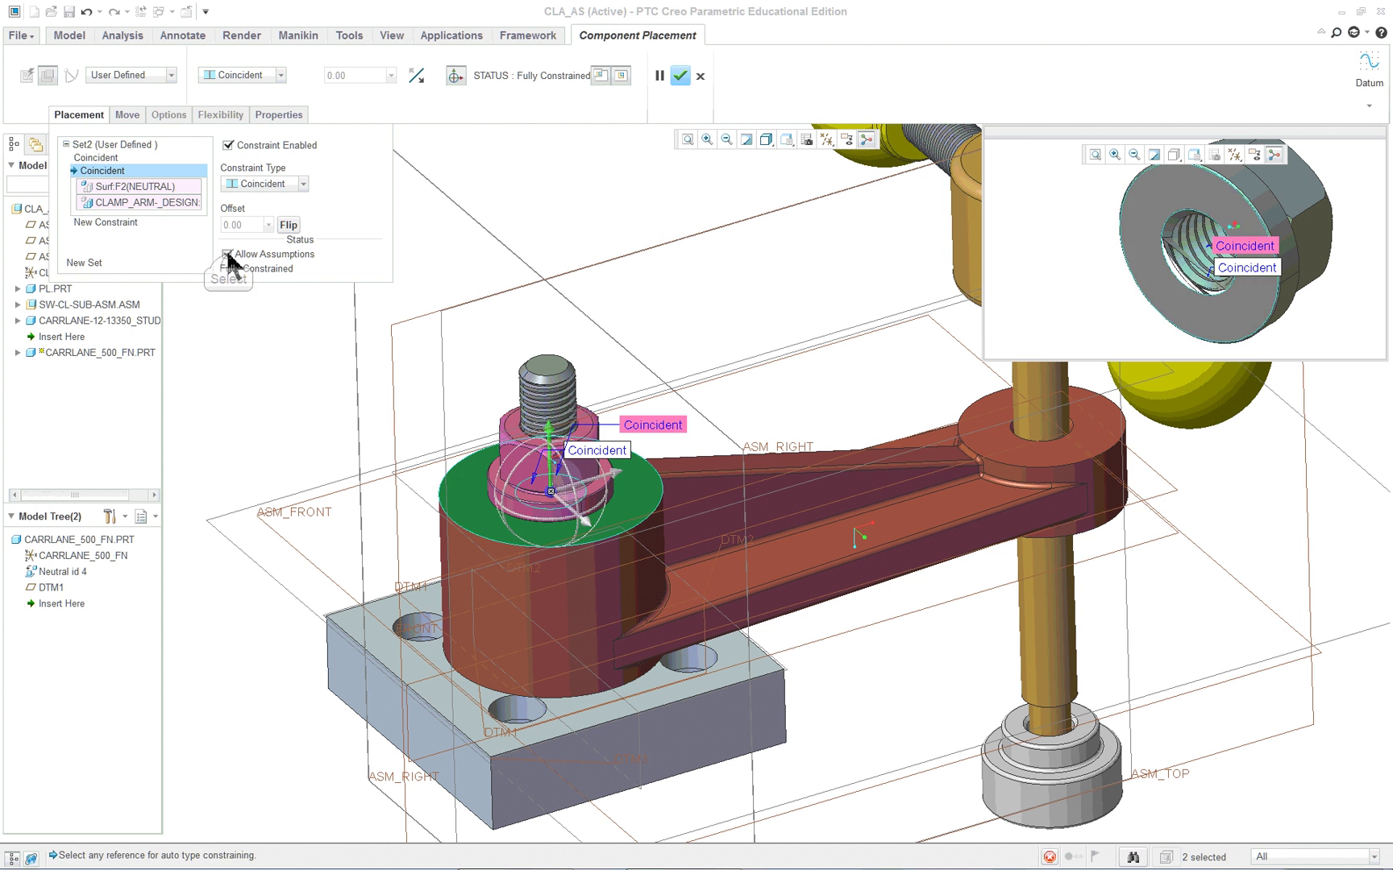
Accept the nut, then redefine CARRLANE_500_FN.PRT with Allow Assumptions on so it's fully constrained.
click(677, 79)
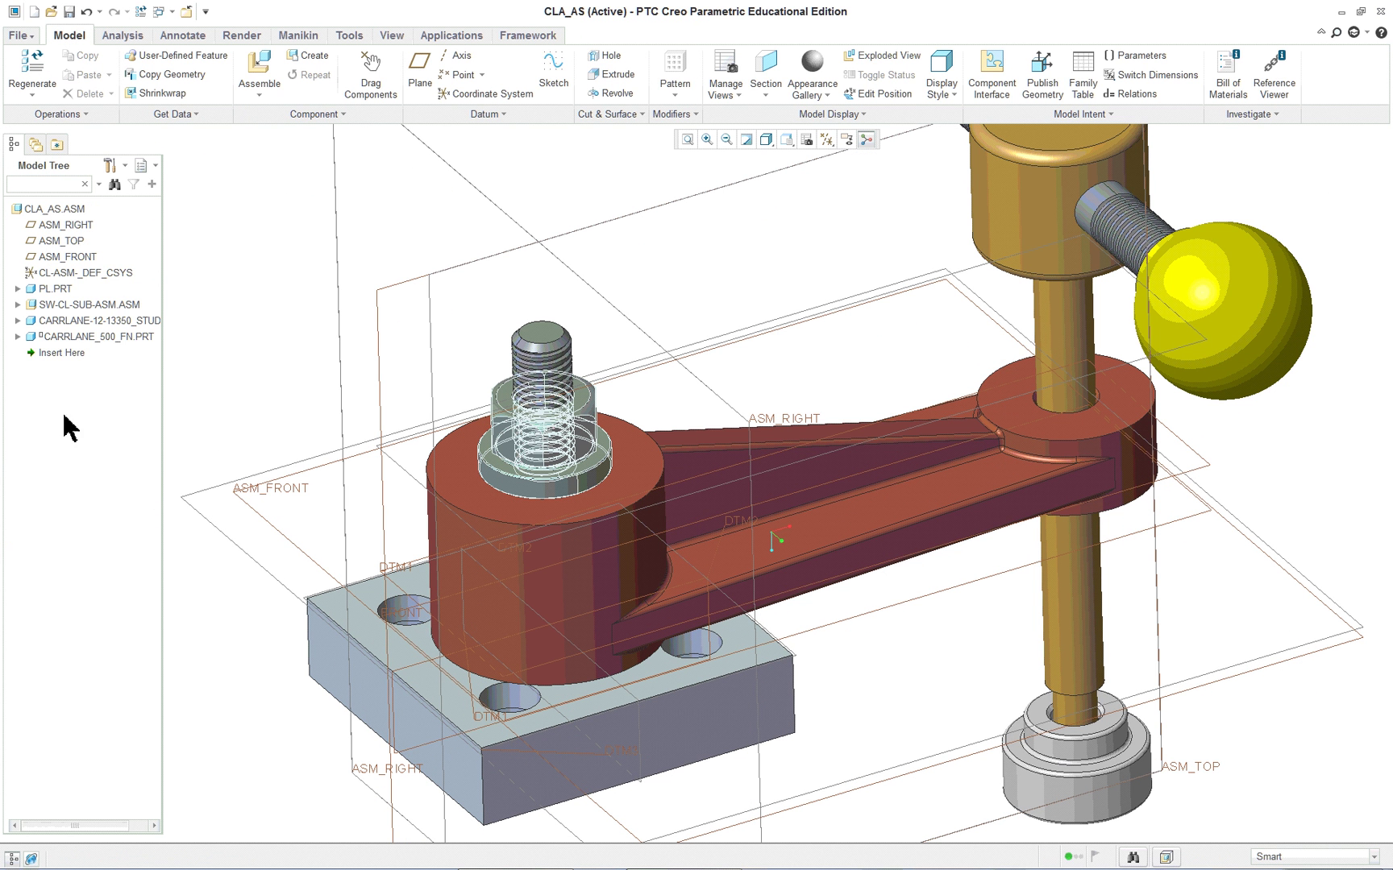
click(42, 337)
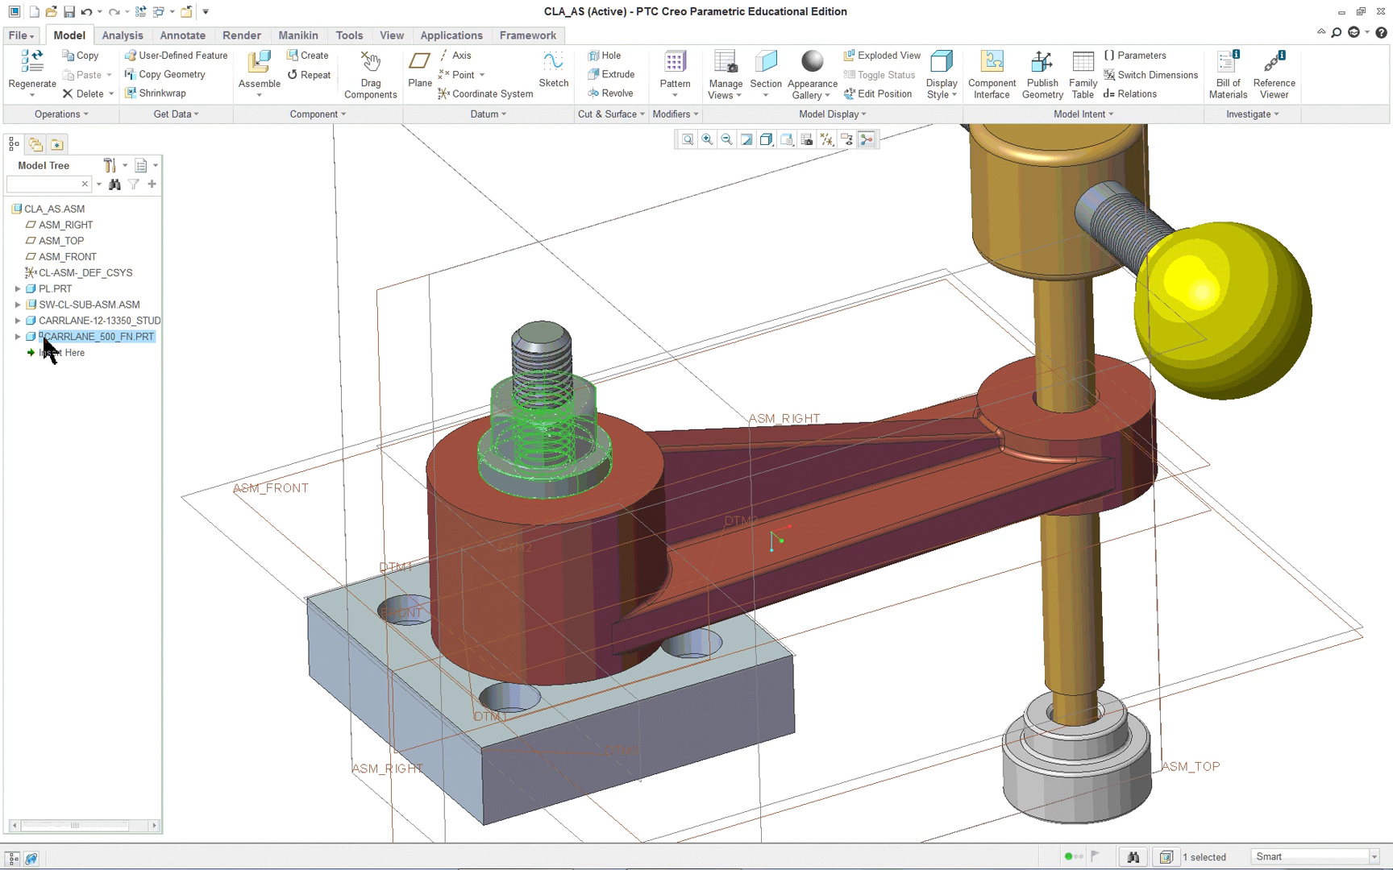
right_click(56, 345)
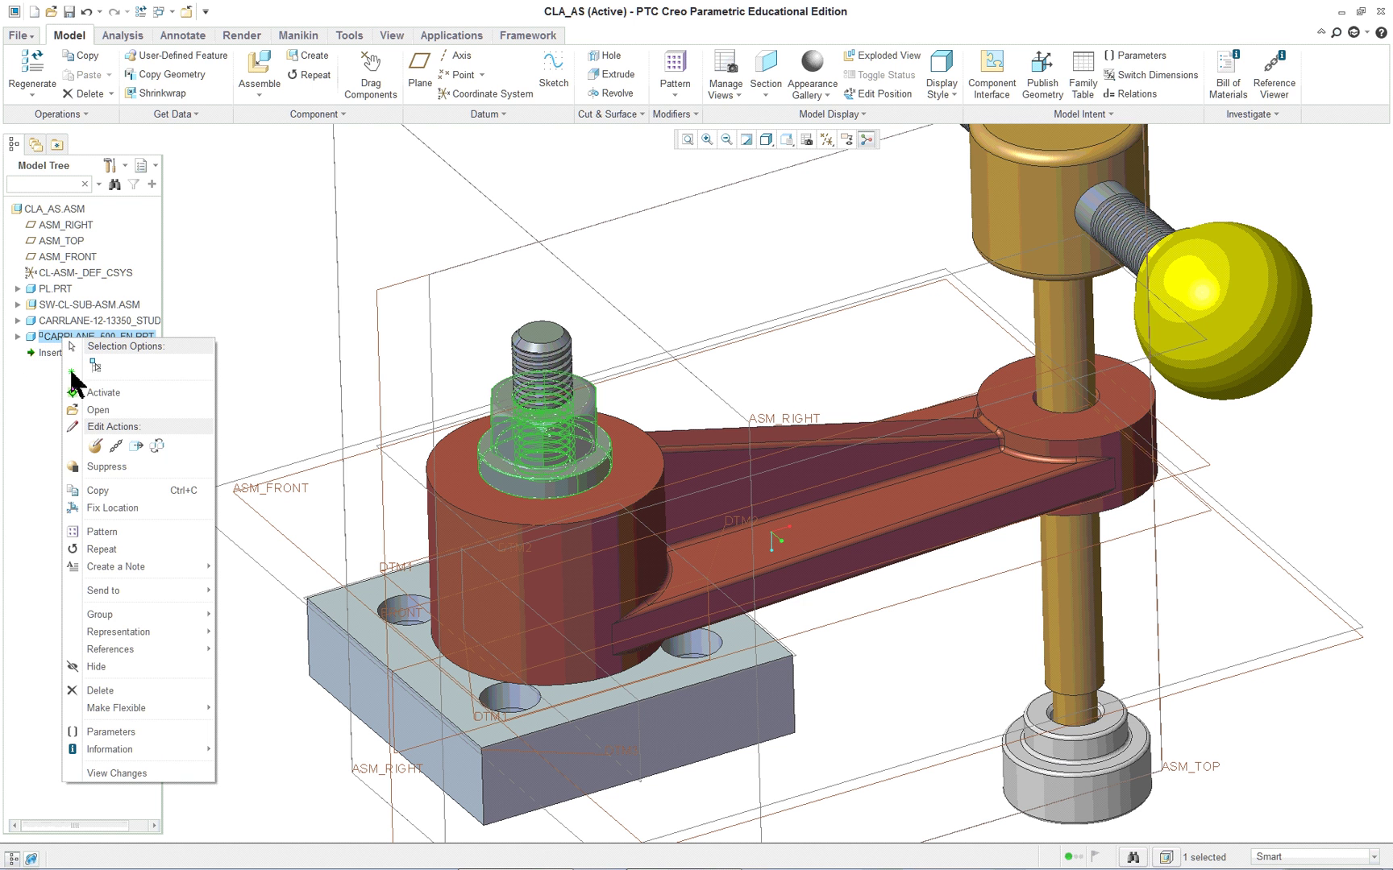
click(101, 448)
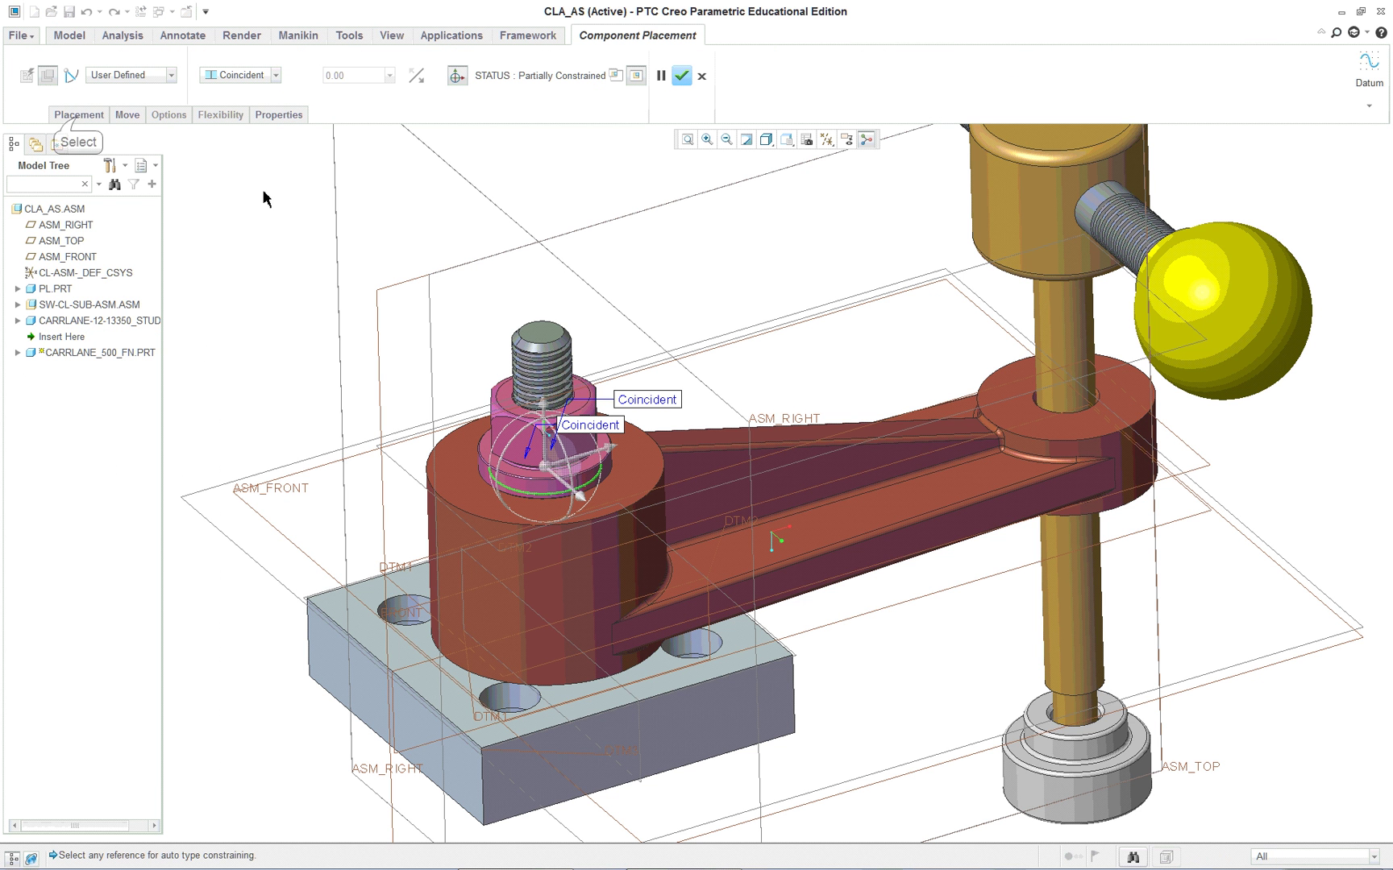
click(79, 115)
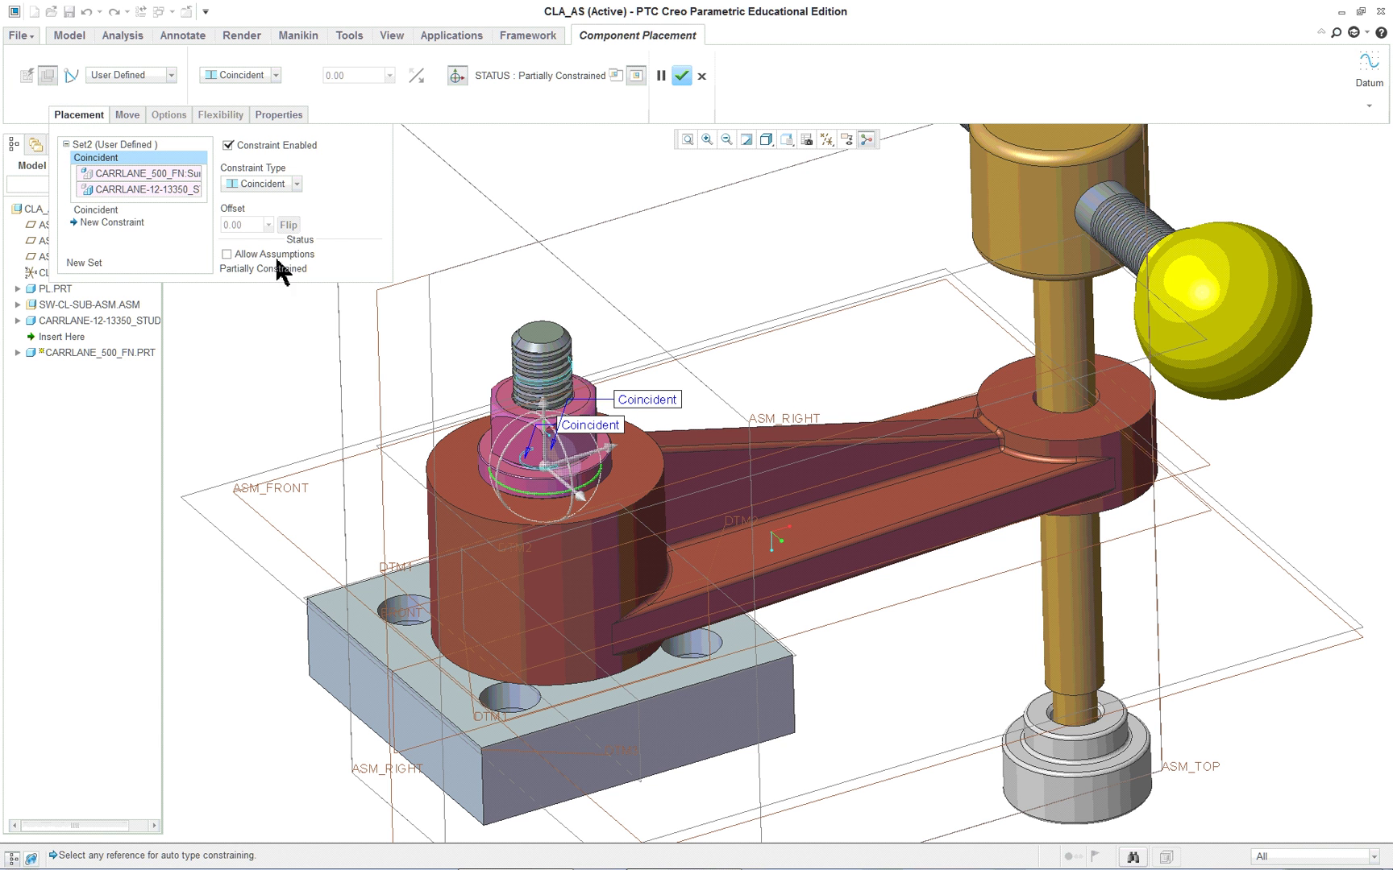
click(227, 255)
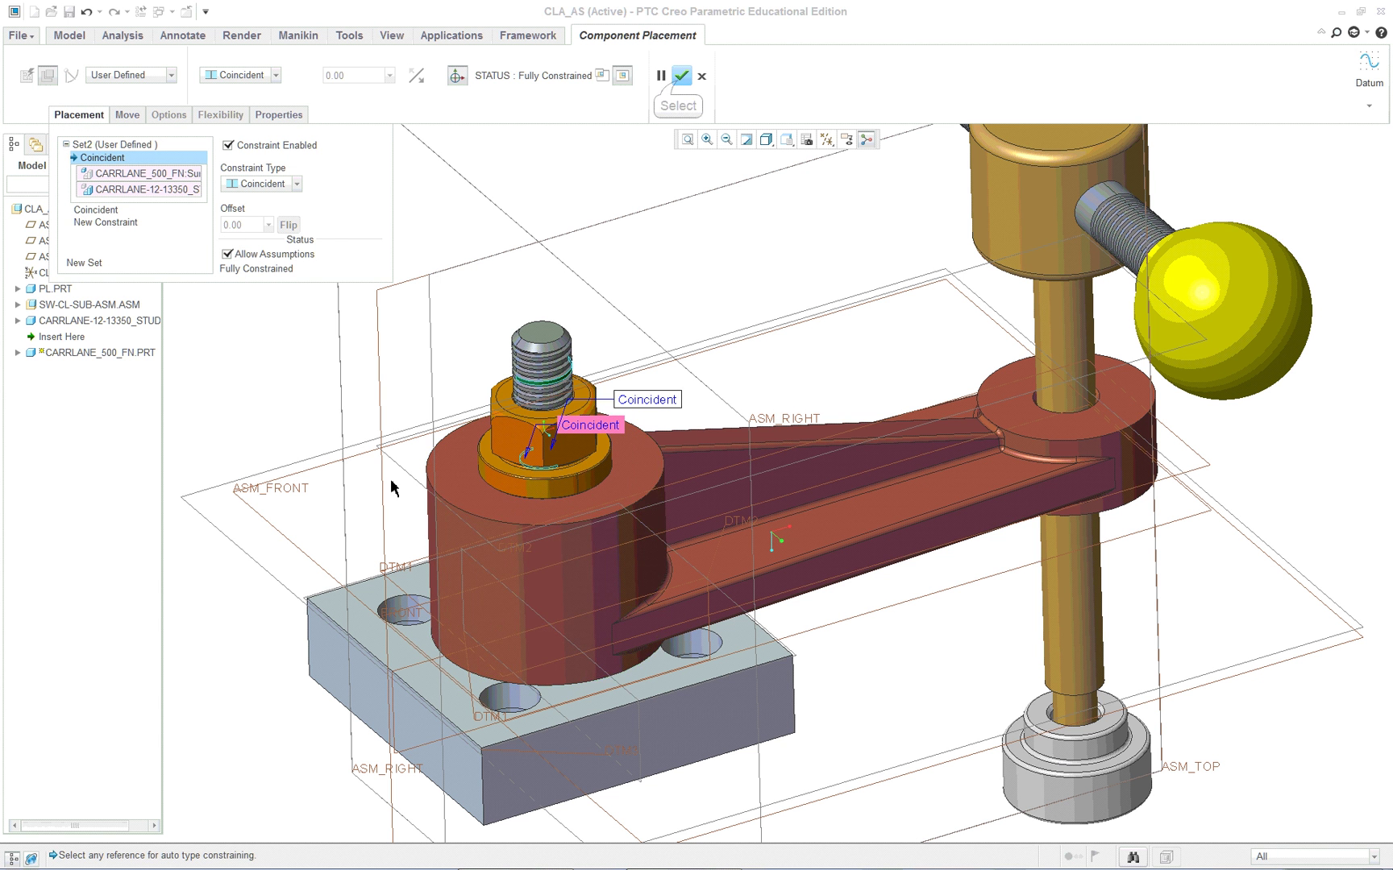
click(681, 75)
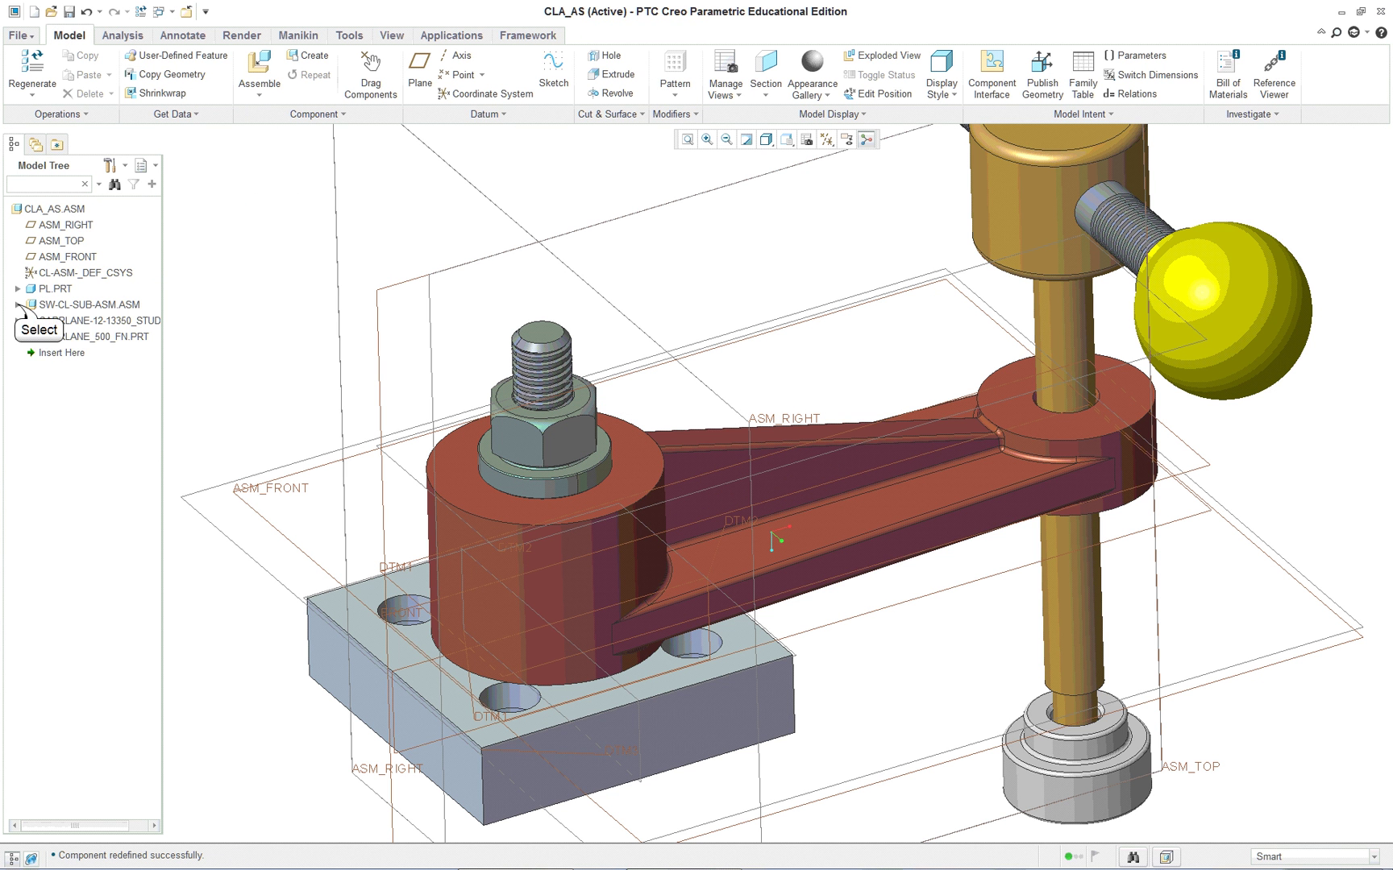
Expand SW-CL-SUB-ASM.ASM in the Model Tree and orbit the clamp to another side.
click(18, 305)
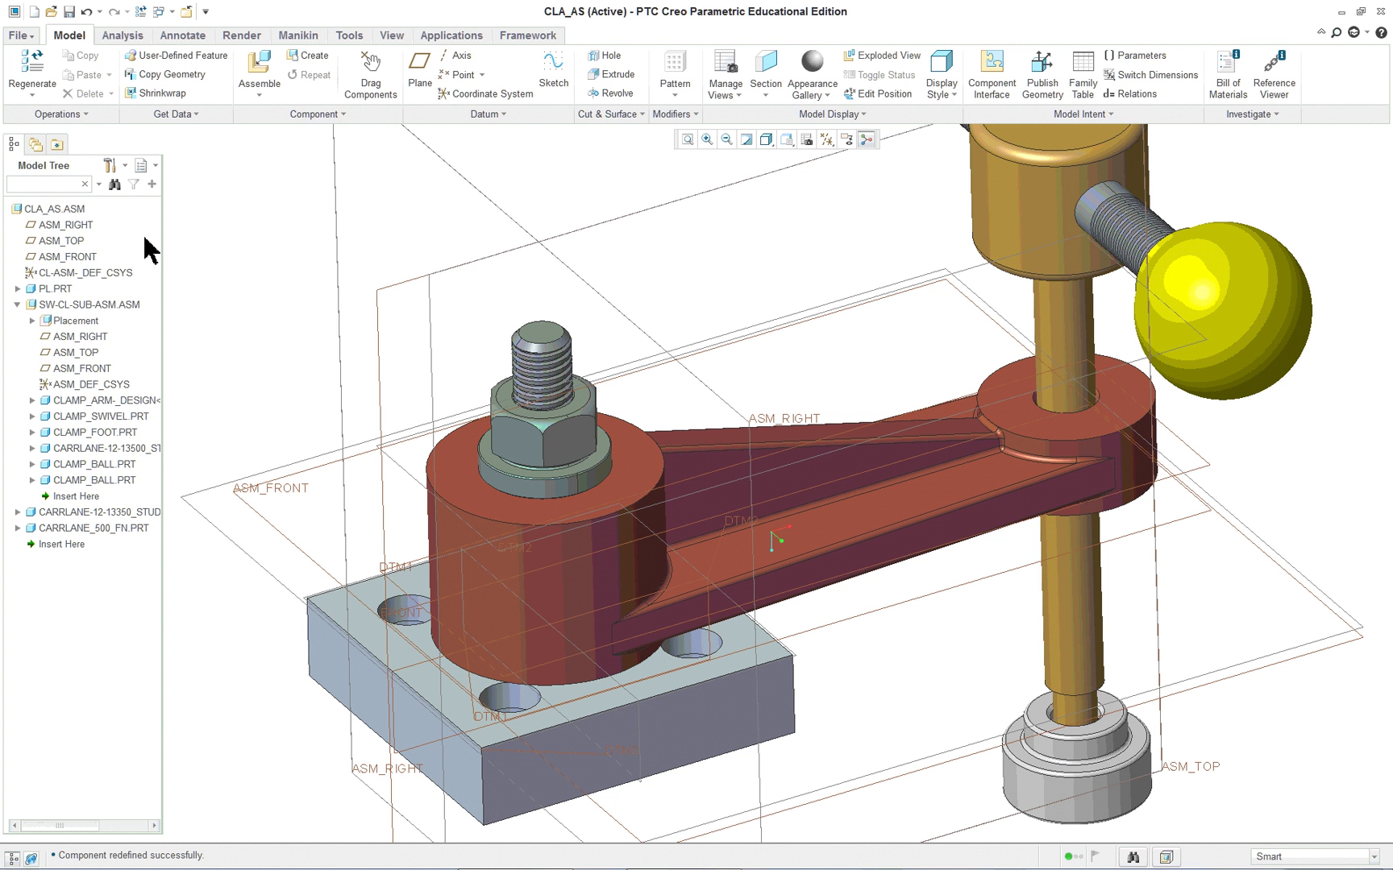
scroll(262, 302, up, 3)
scroll(266, 305, down, 2)
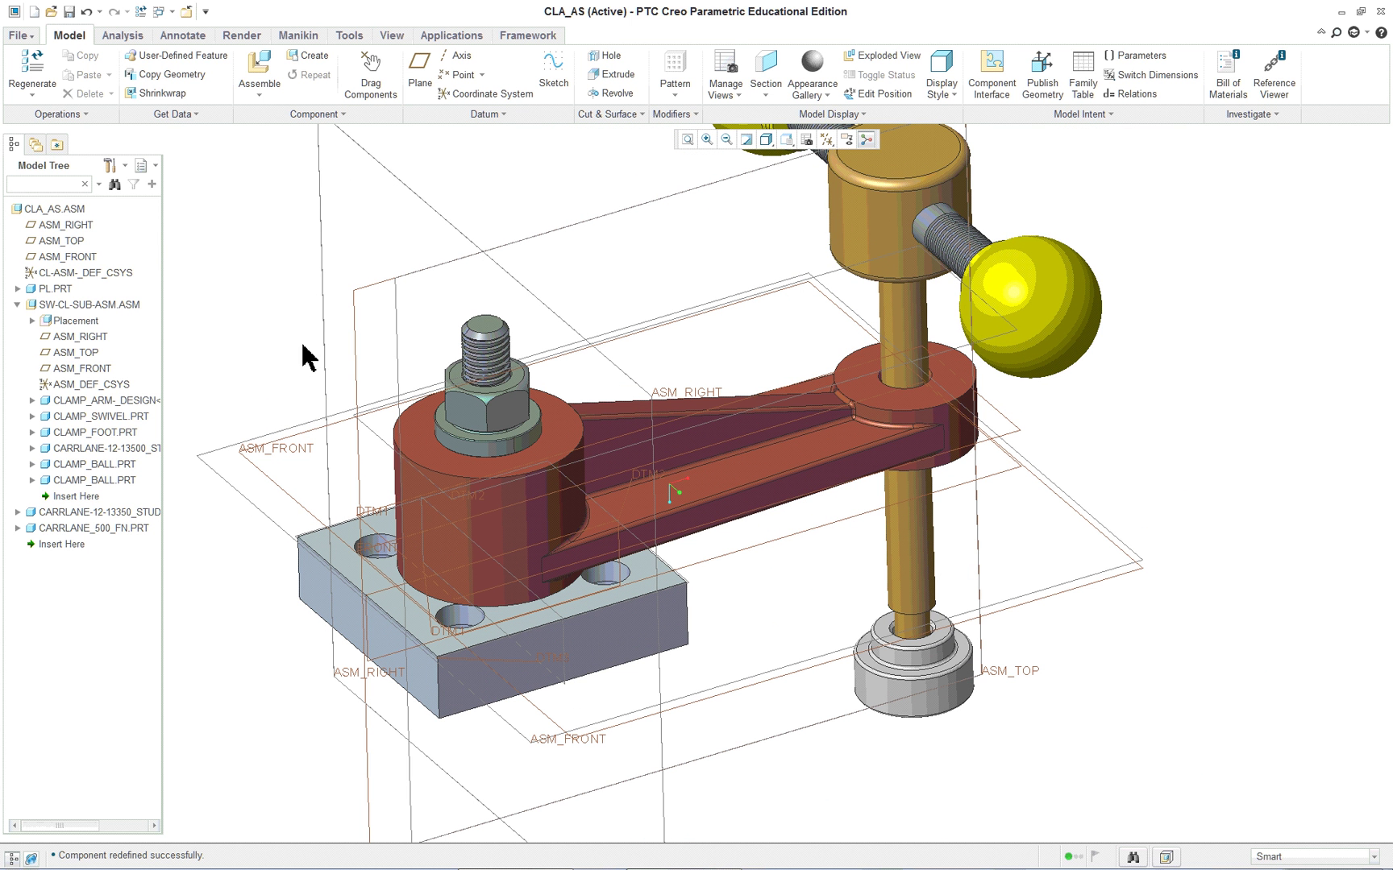
mouse_move(302, 556)
middle_down()
mouse_move(369, 506)
mouse_move(586, 527)
mouse_move(319, 513)
mouse_move(326, 528)
middle_up()
Hide all datum features using the datum display filters.
click(823, 144)
click(826, 159)
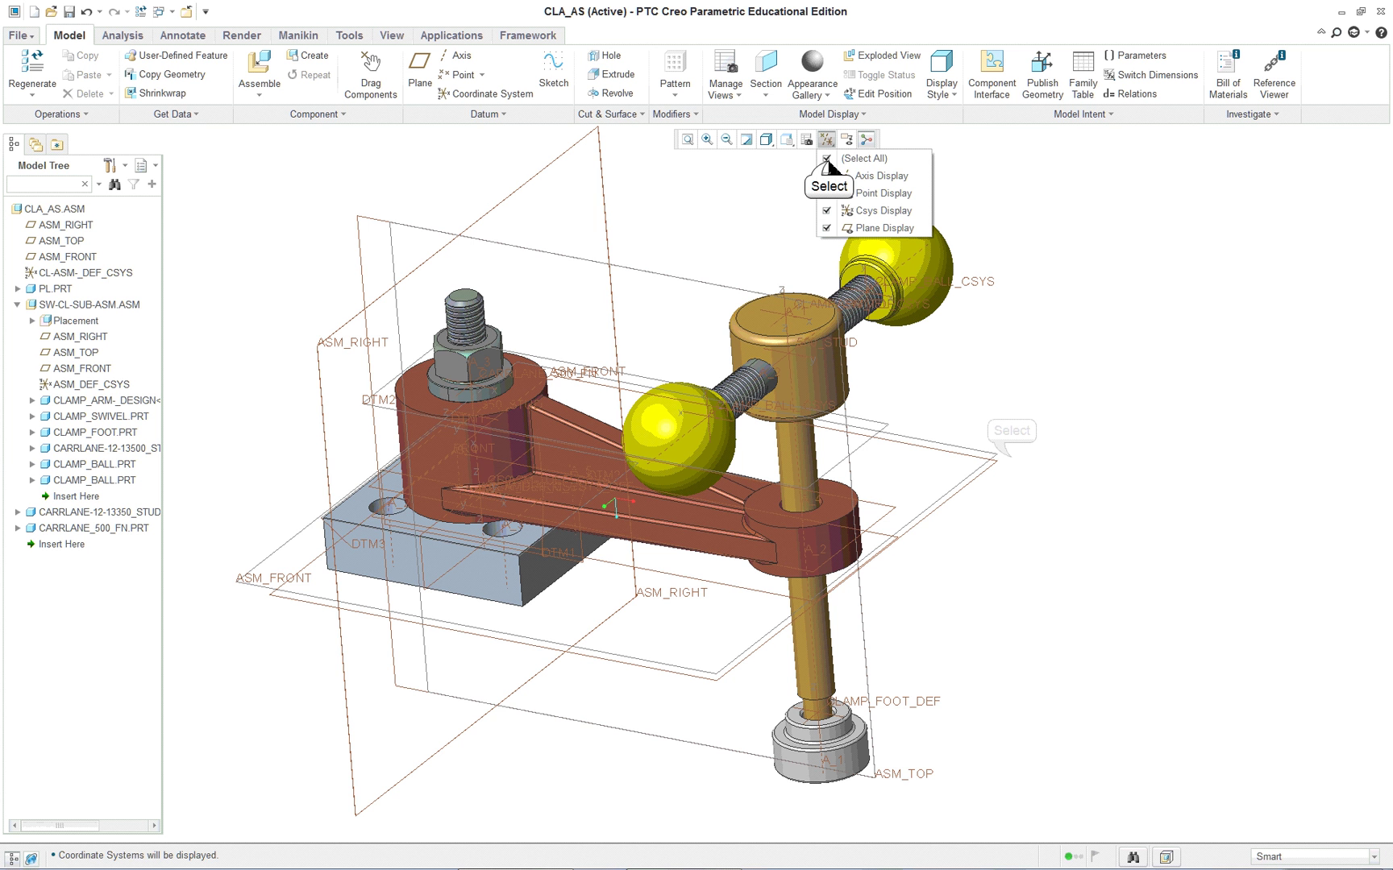
click(827, 160)
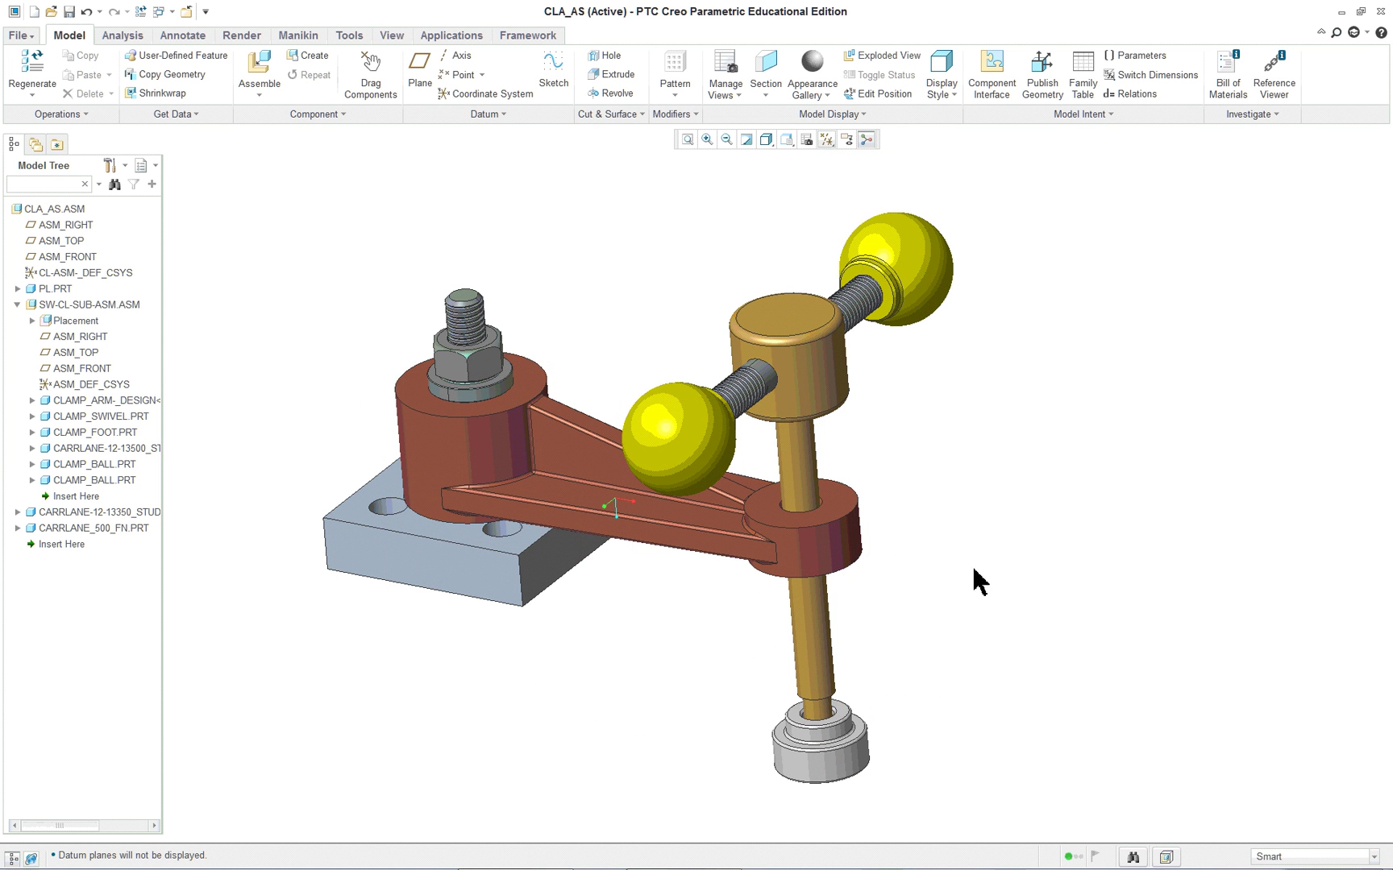
mouse_move(985, 578)
middle_down()
mouse_move(1026, 535)
mouse_move(1007, 529)
mouse_move(979, 557)
mouse_move(892, 460)
middle_up()
Set the swivel angle to 45, regenerate the assembly, then undo the change.
double_click(806, 390)
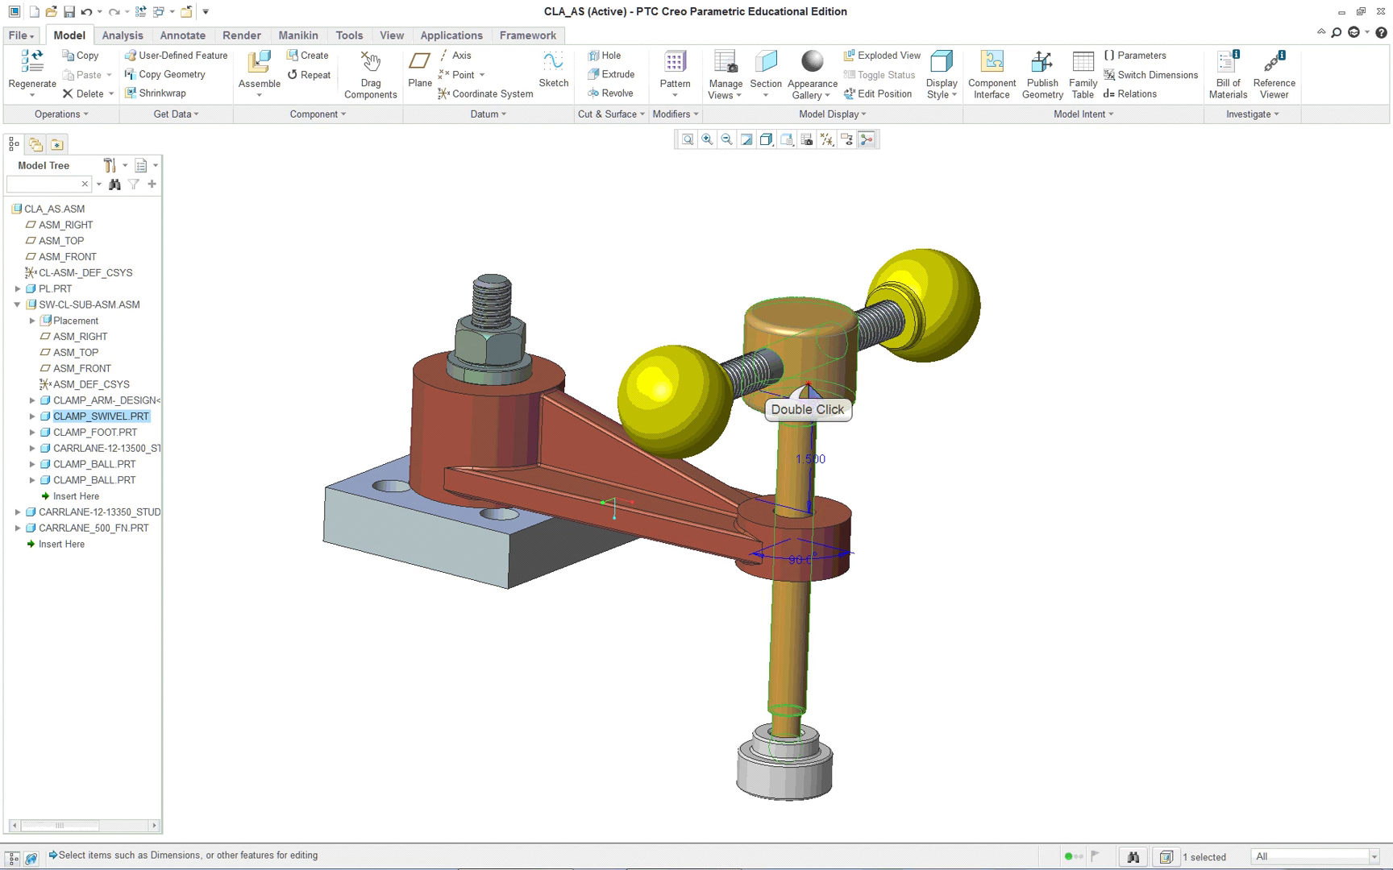
double_click(806, 564)
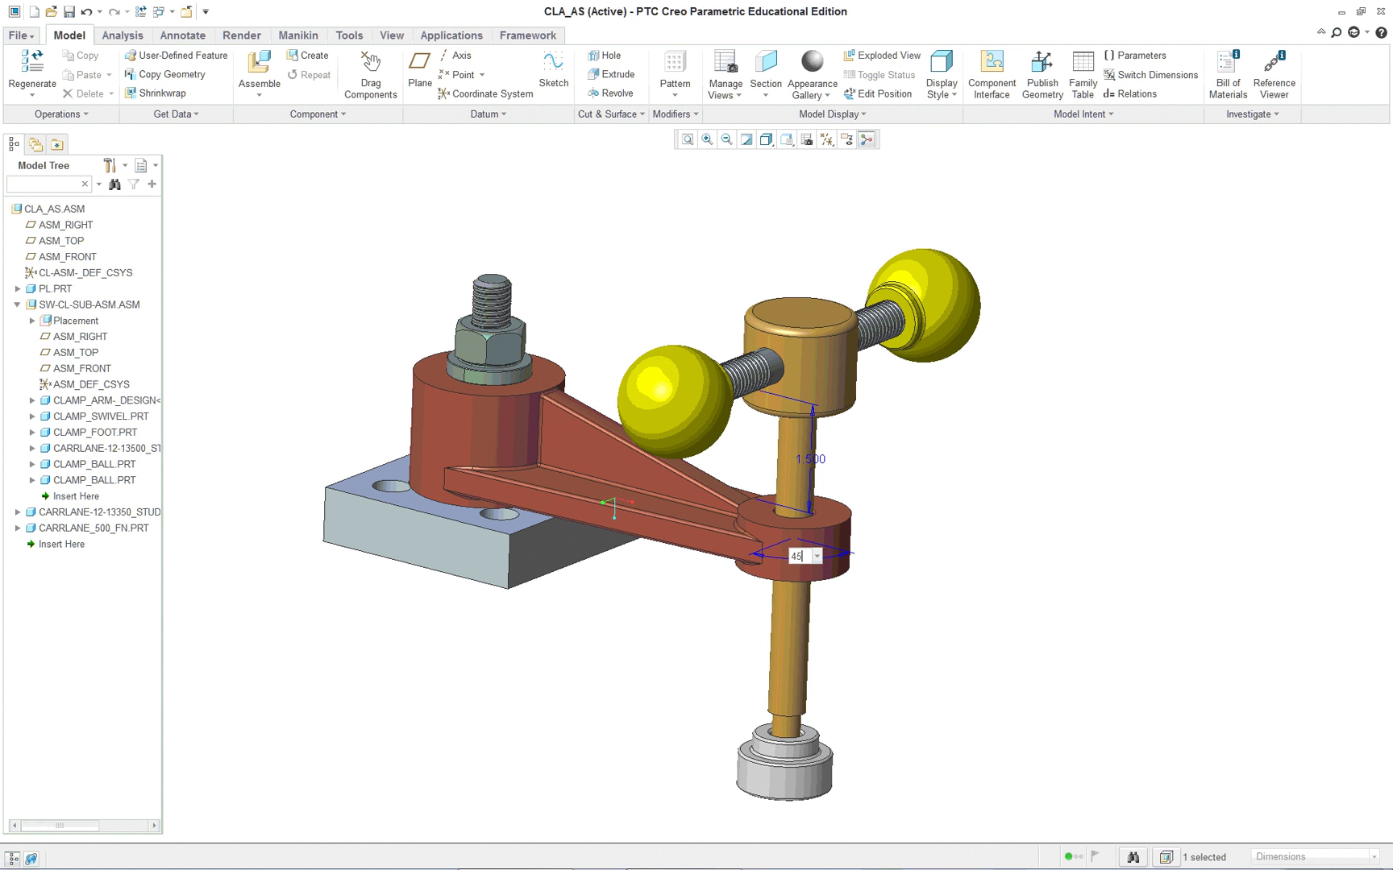
text(45)
key(Return)
click(294, 257)
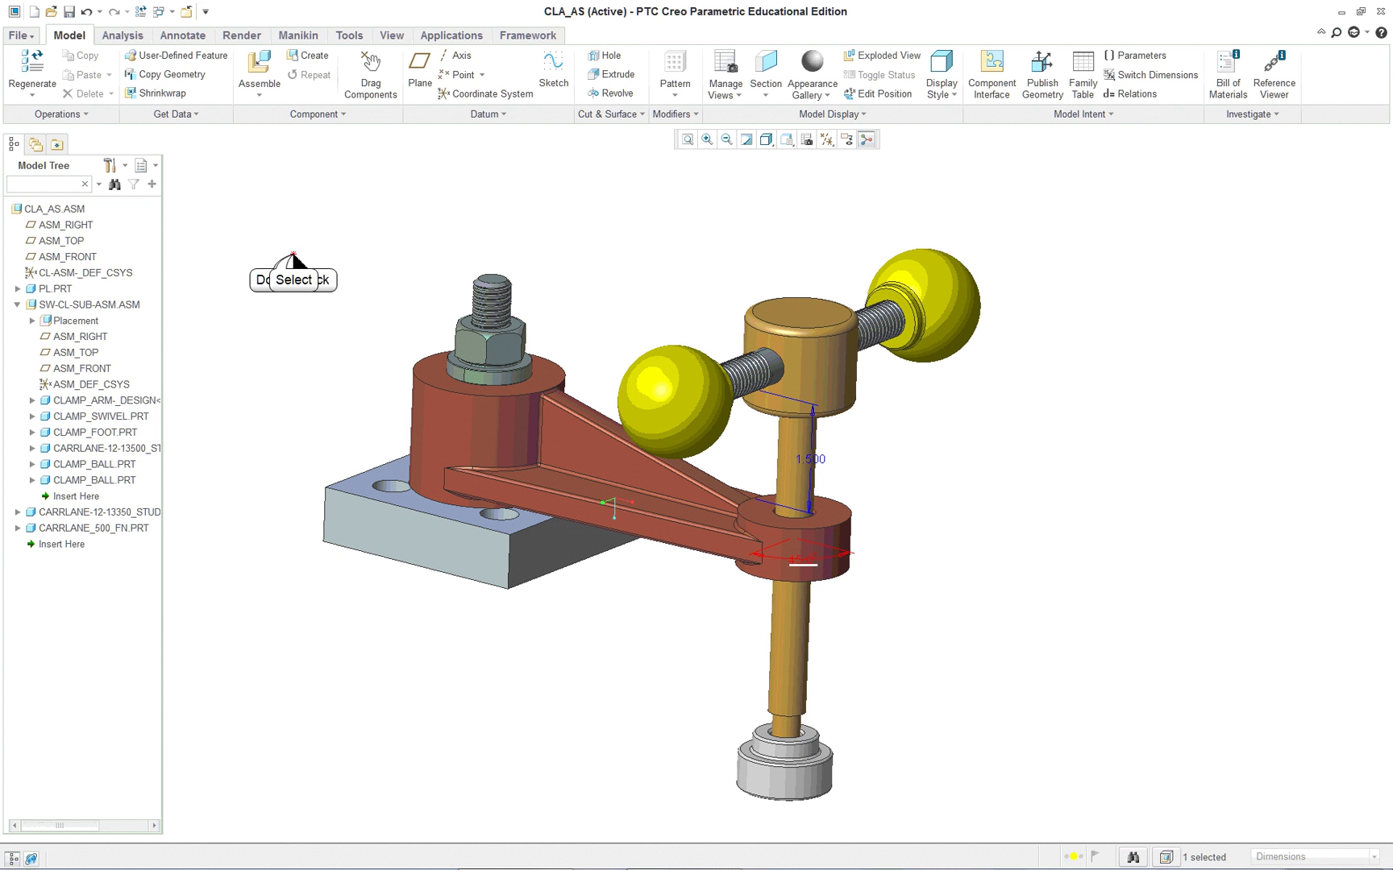
click(32, 95)
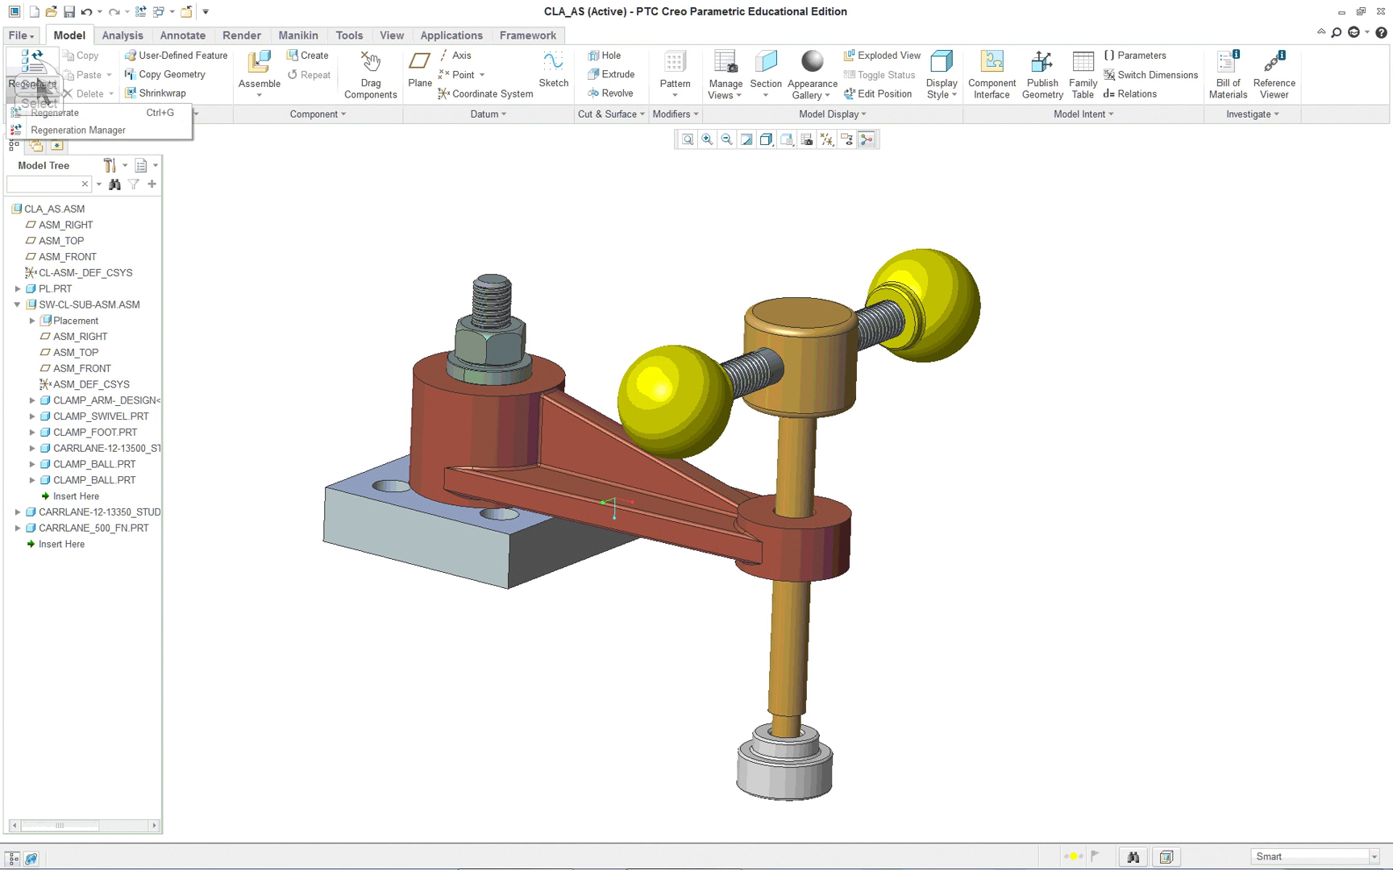
click(32, 64)
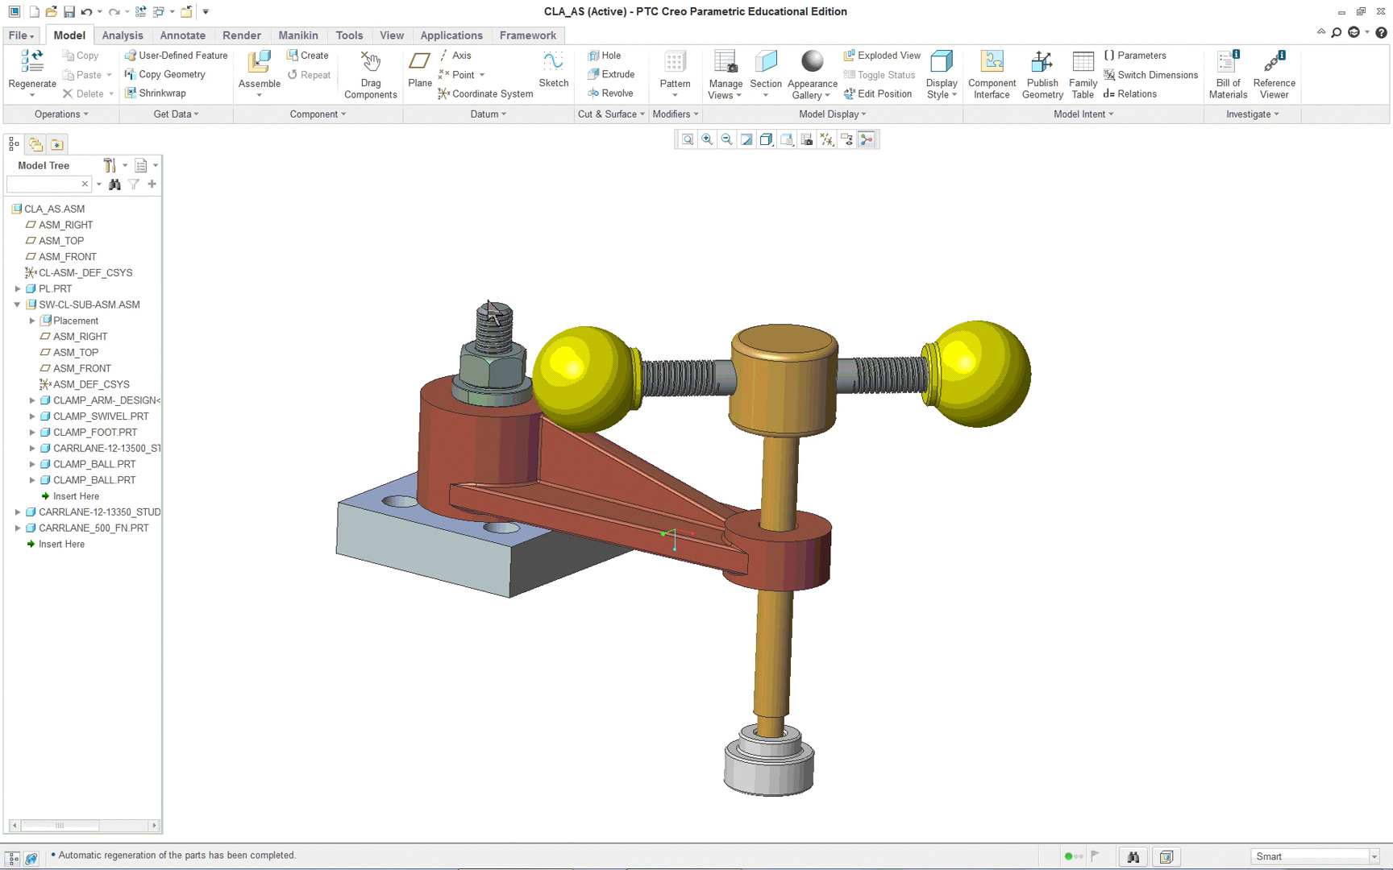
click(86, 11)
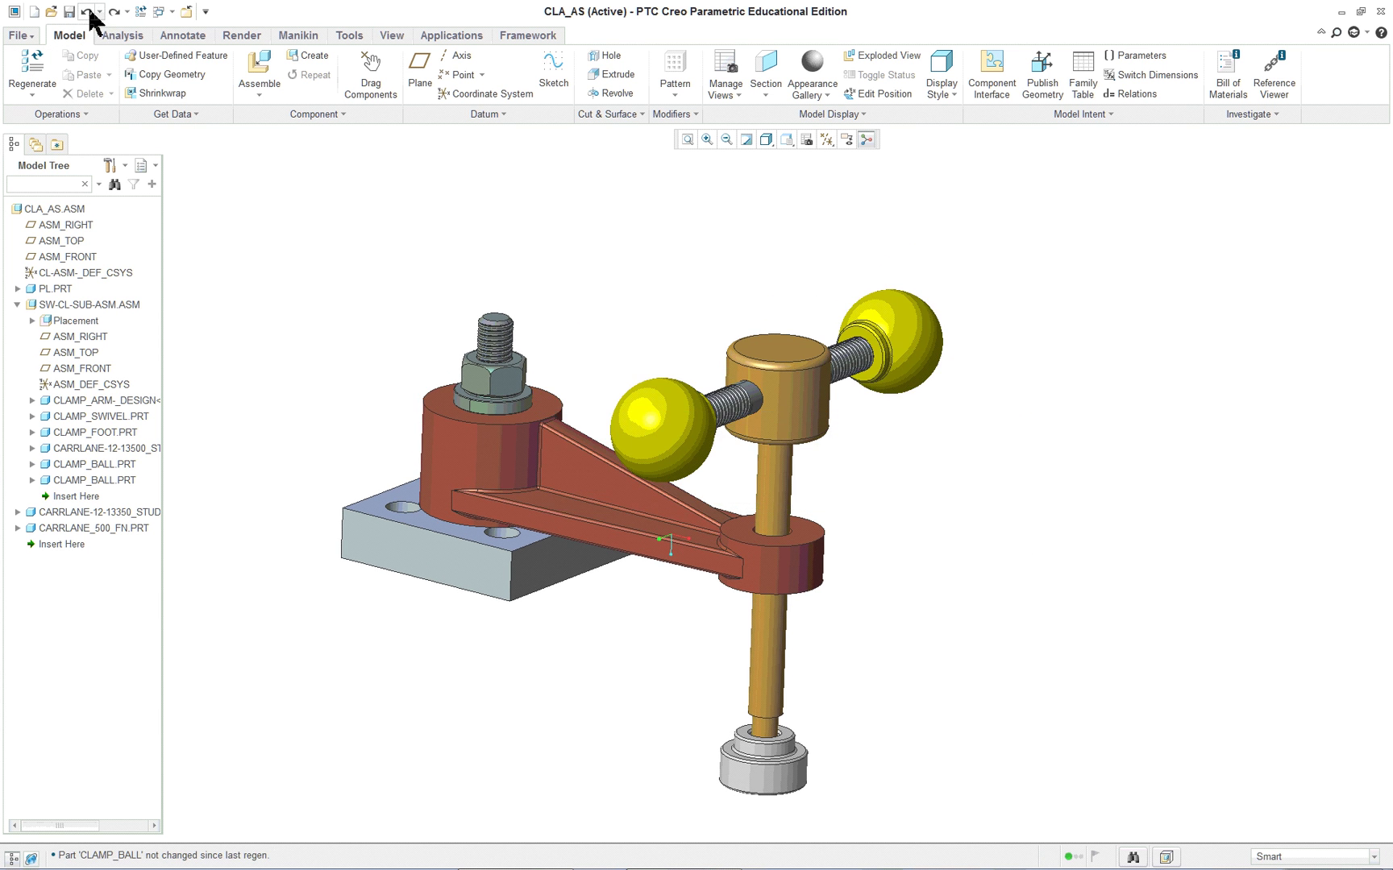
Edit the SW-CL-SUB-ASM arm angle to 35 and regenerate the assembly.
double_click(580, 442)
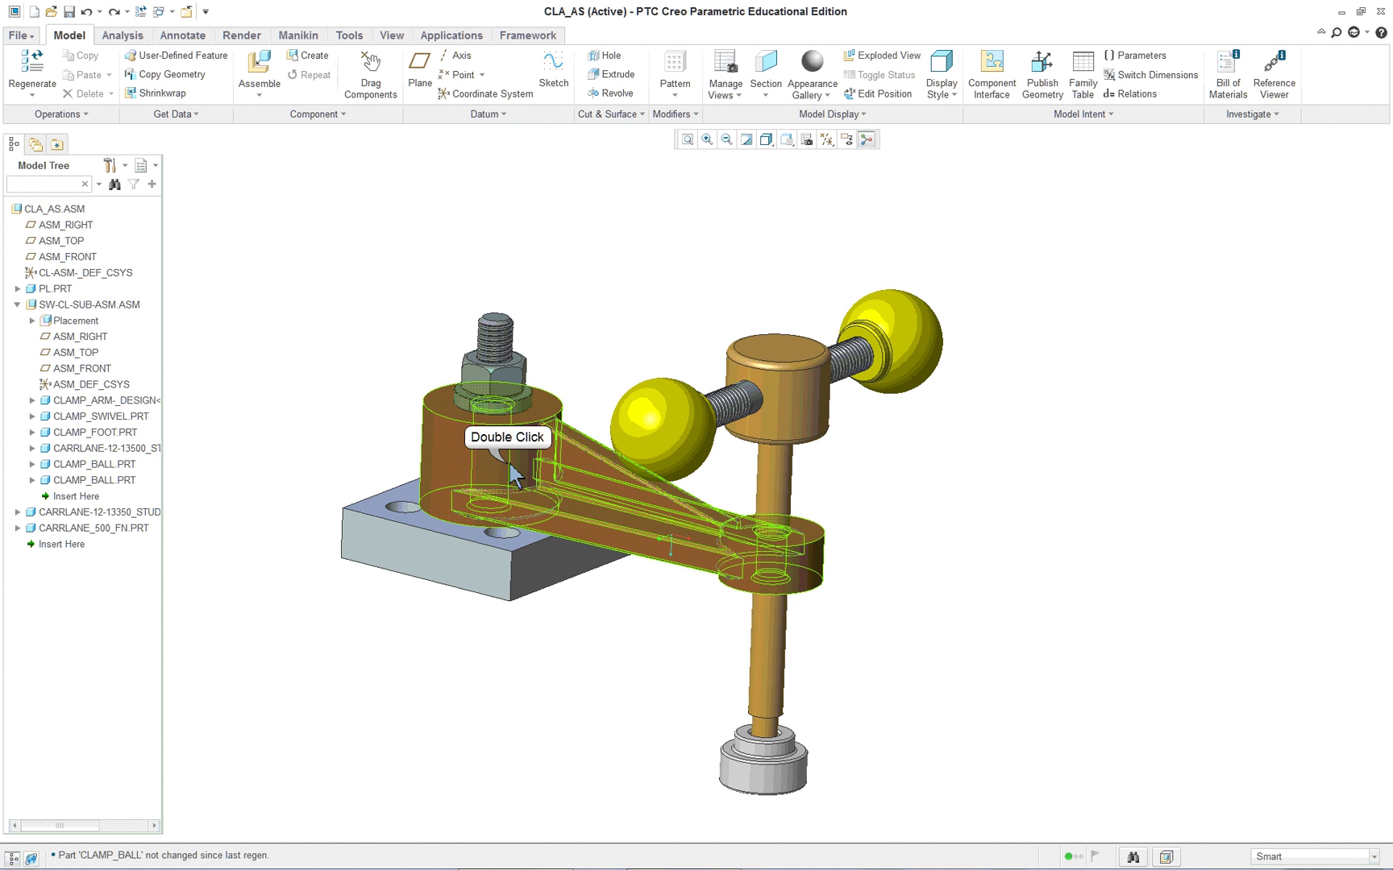
click(453, 495)
click(134, 308)
right_click(135, 312)
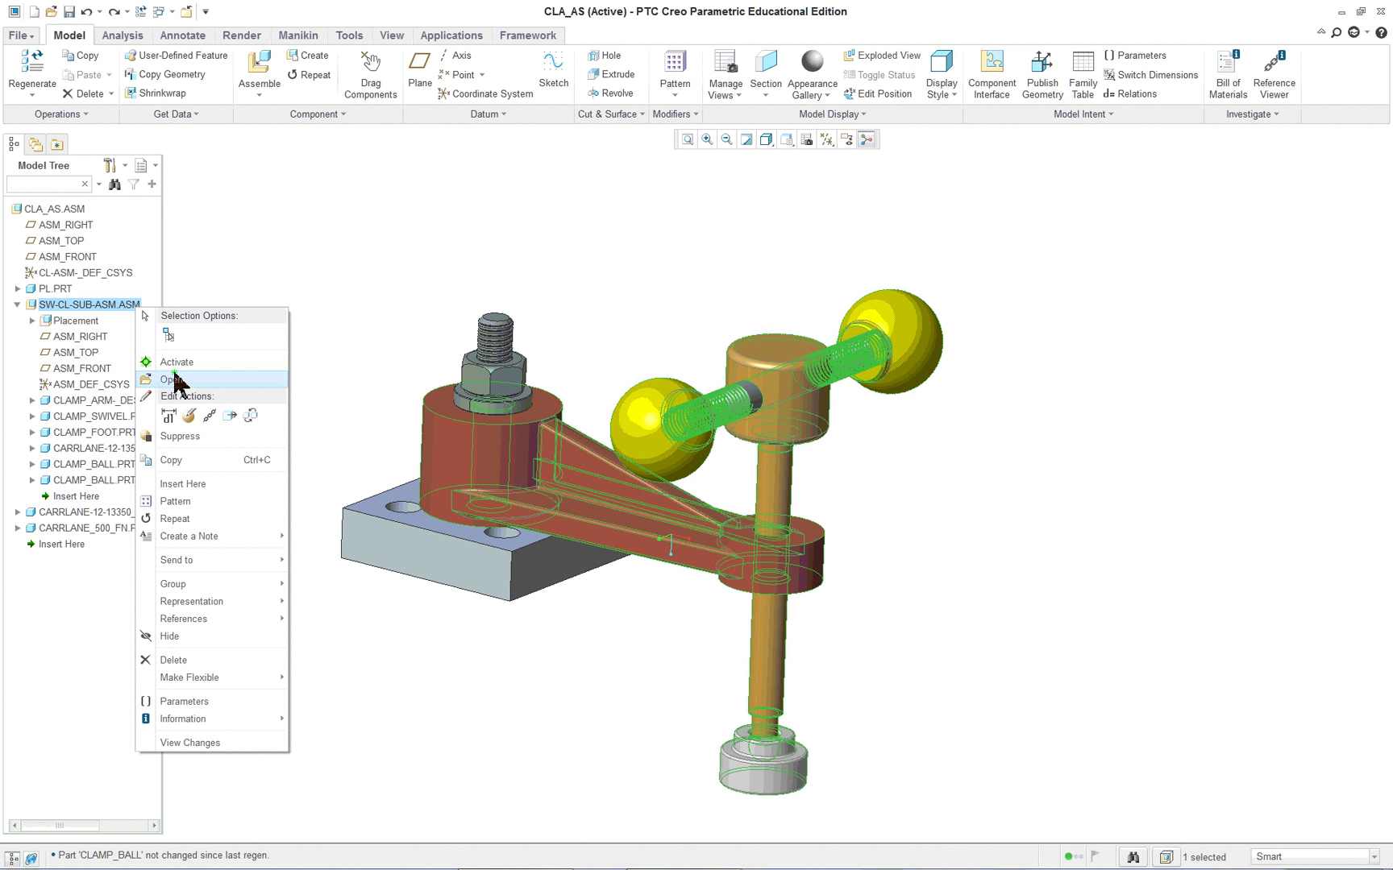
click(168, 416)
middle_drag(548, 556, 595, 634)
double_click(617, 457)
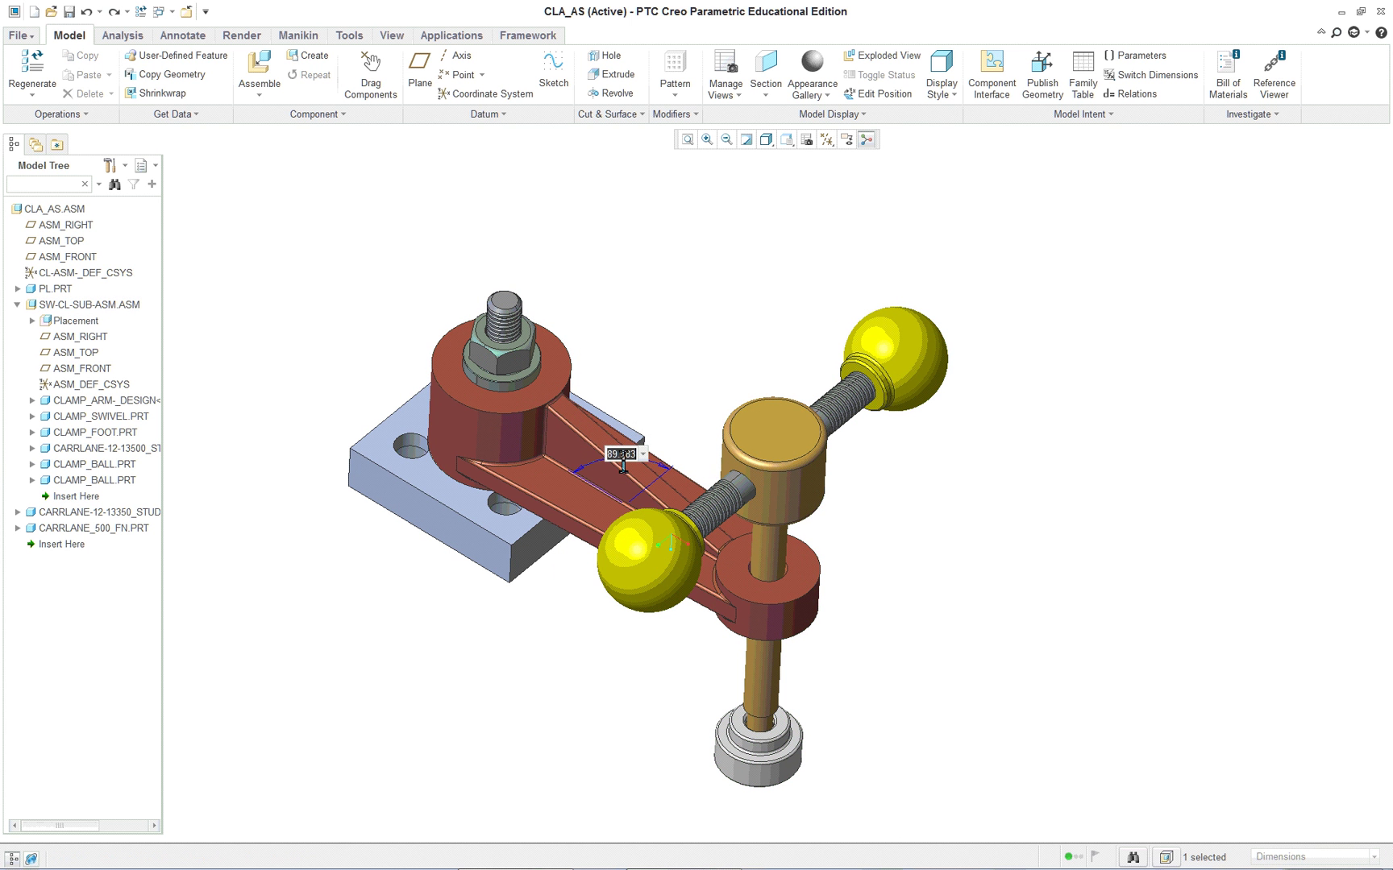
text(35)
double_click(716, 276)
click(472, 221)
double_click(178, 166)
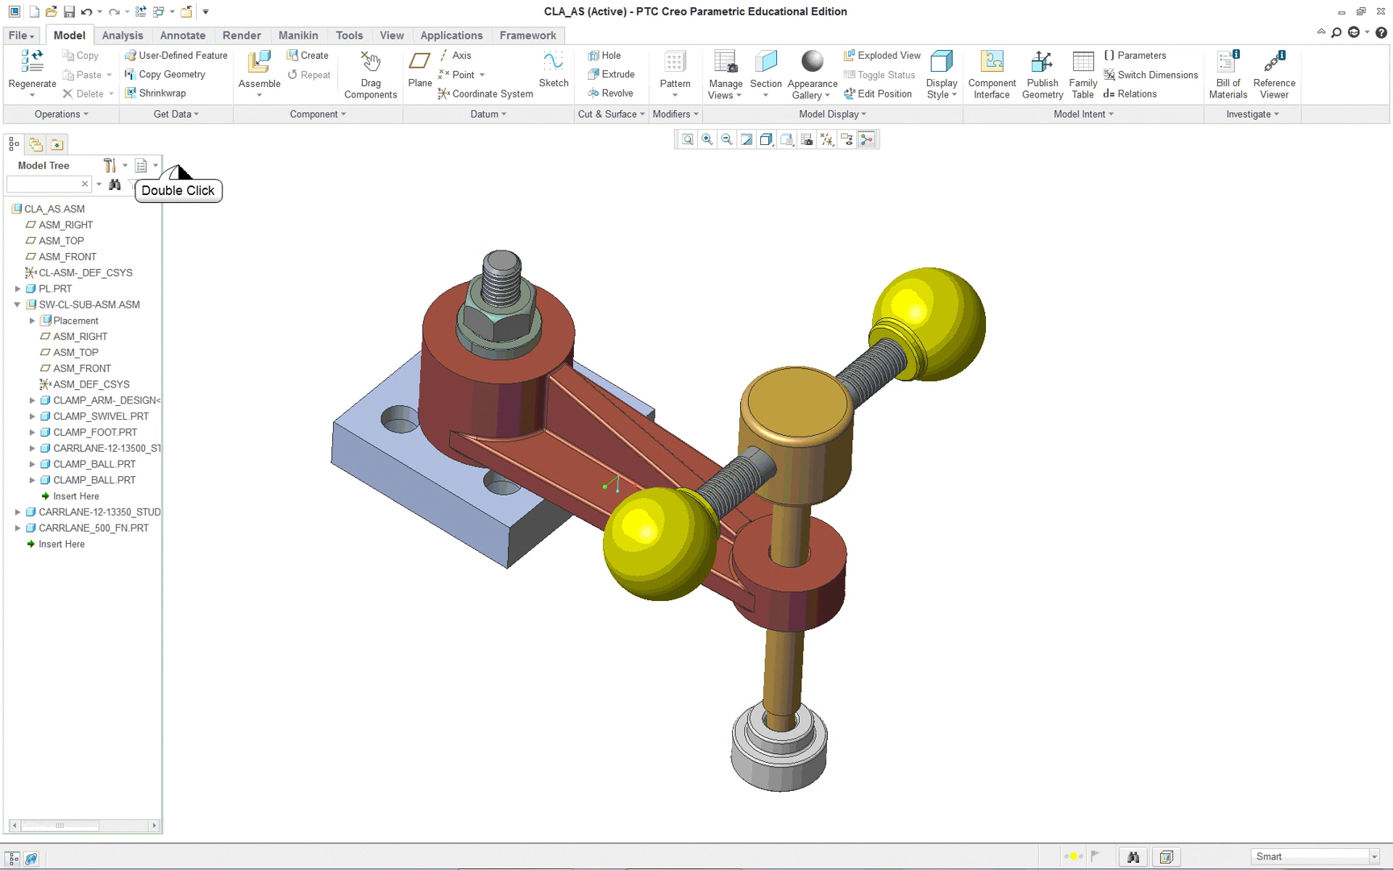
click(32, 68)
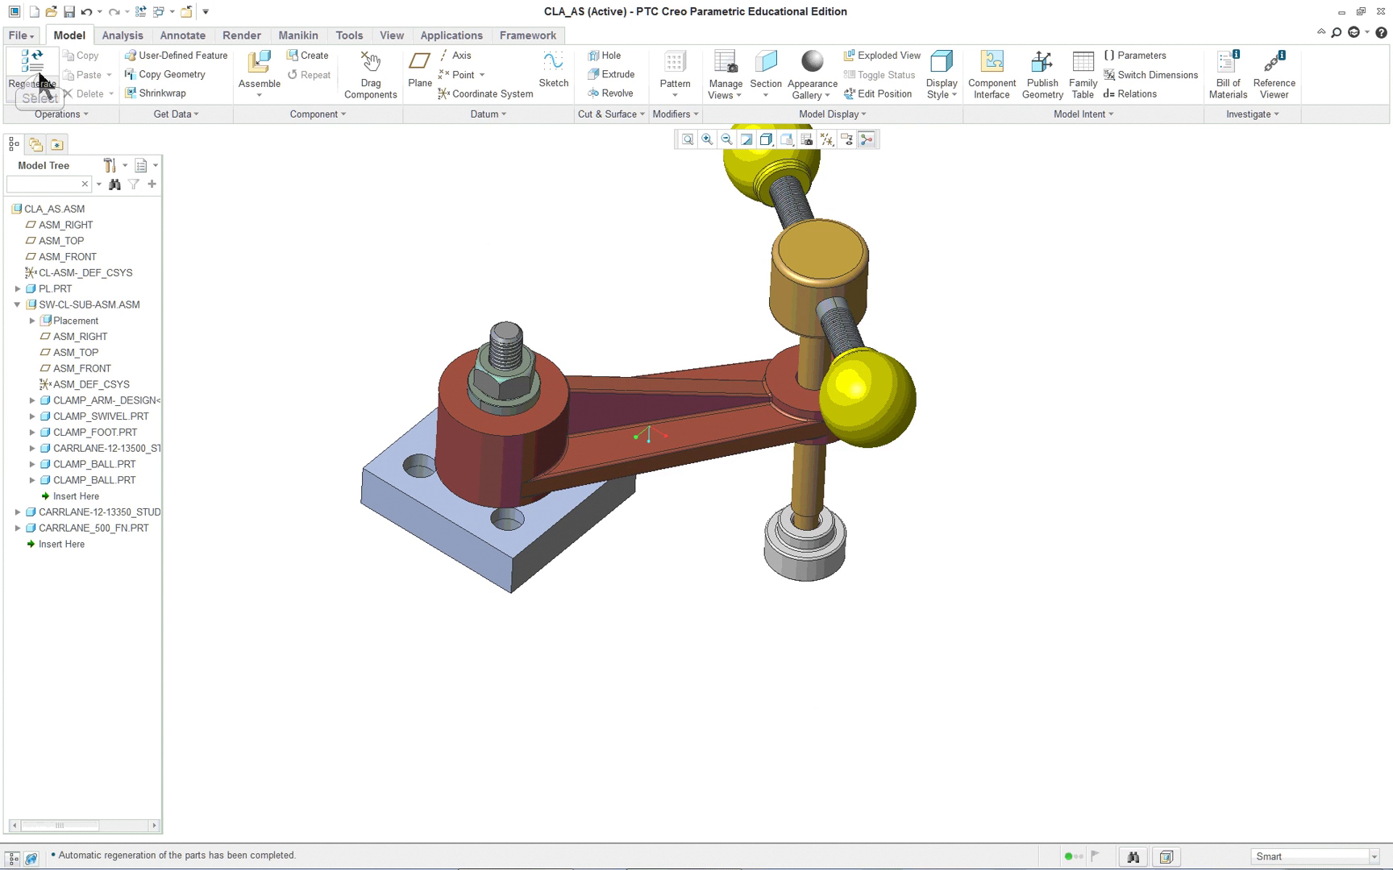
Set the swivel angle to 45 and regenerate.
middle_drag(708, 518, 730, 541)
double_click(830, 467)
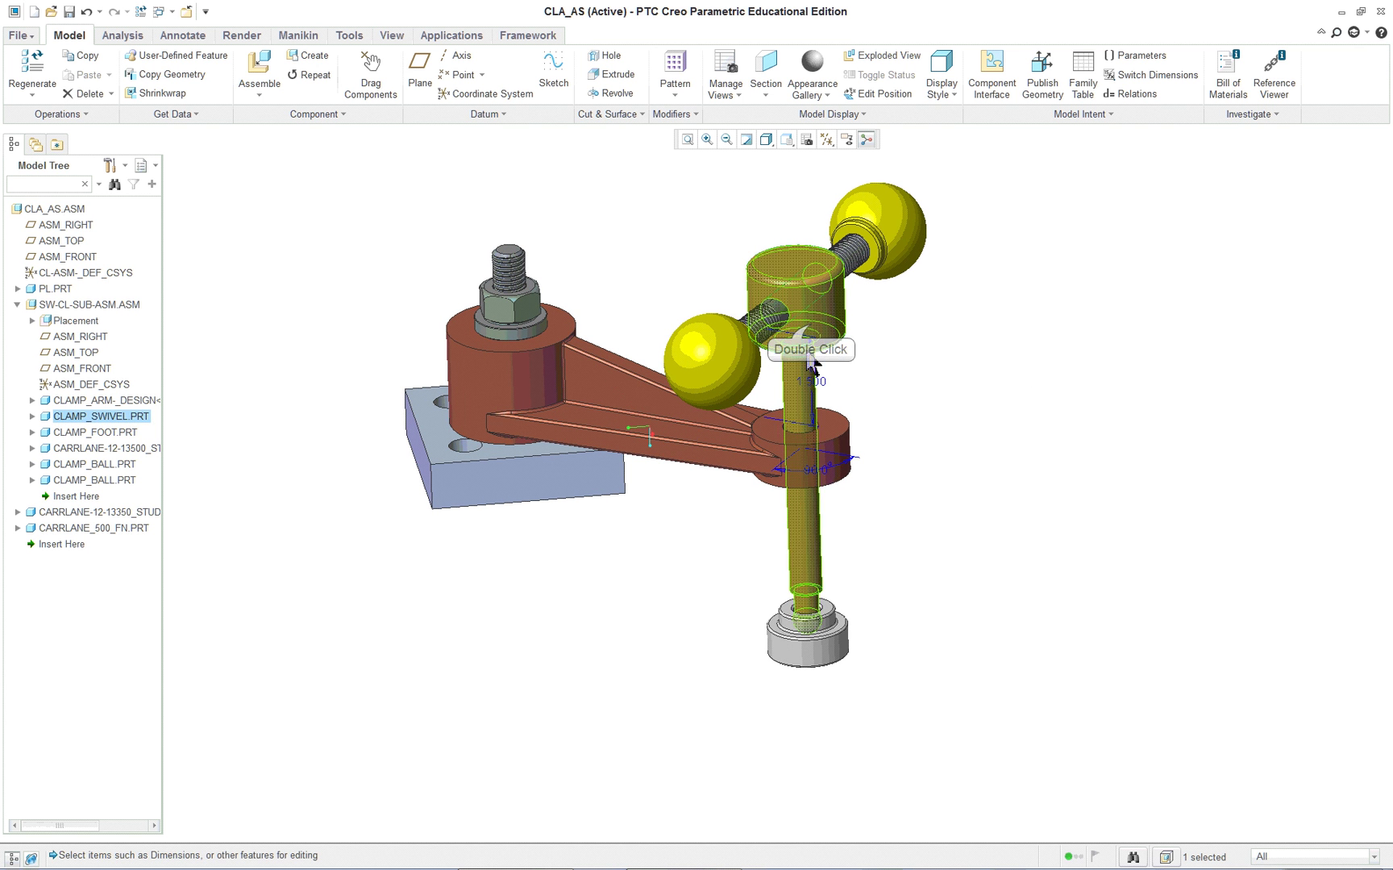
double_click(816, 469)
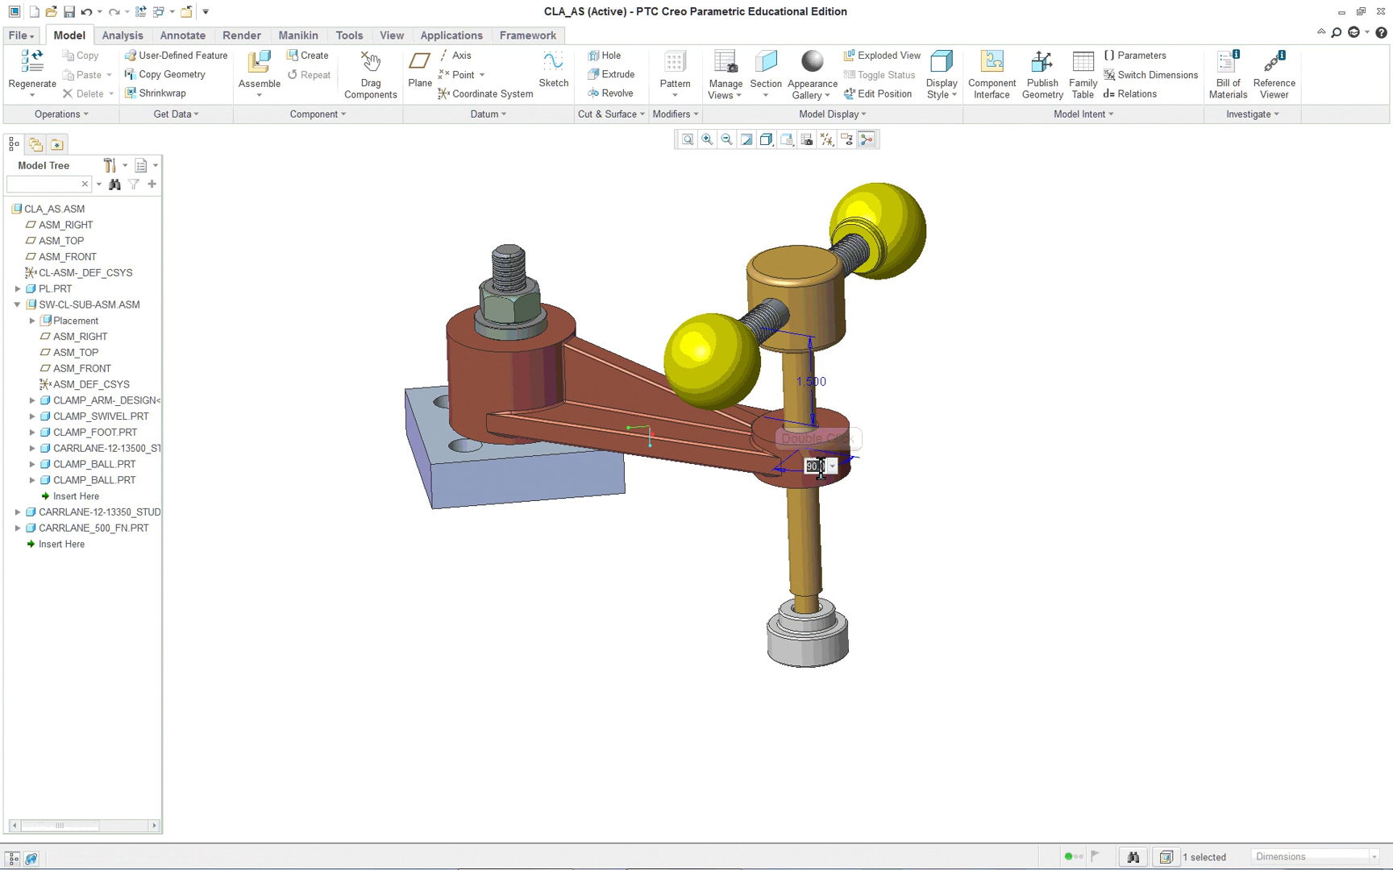
key(Return)
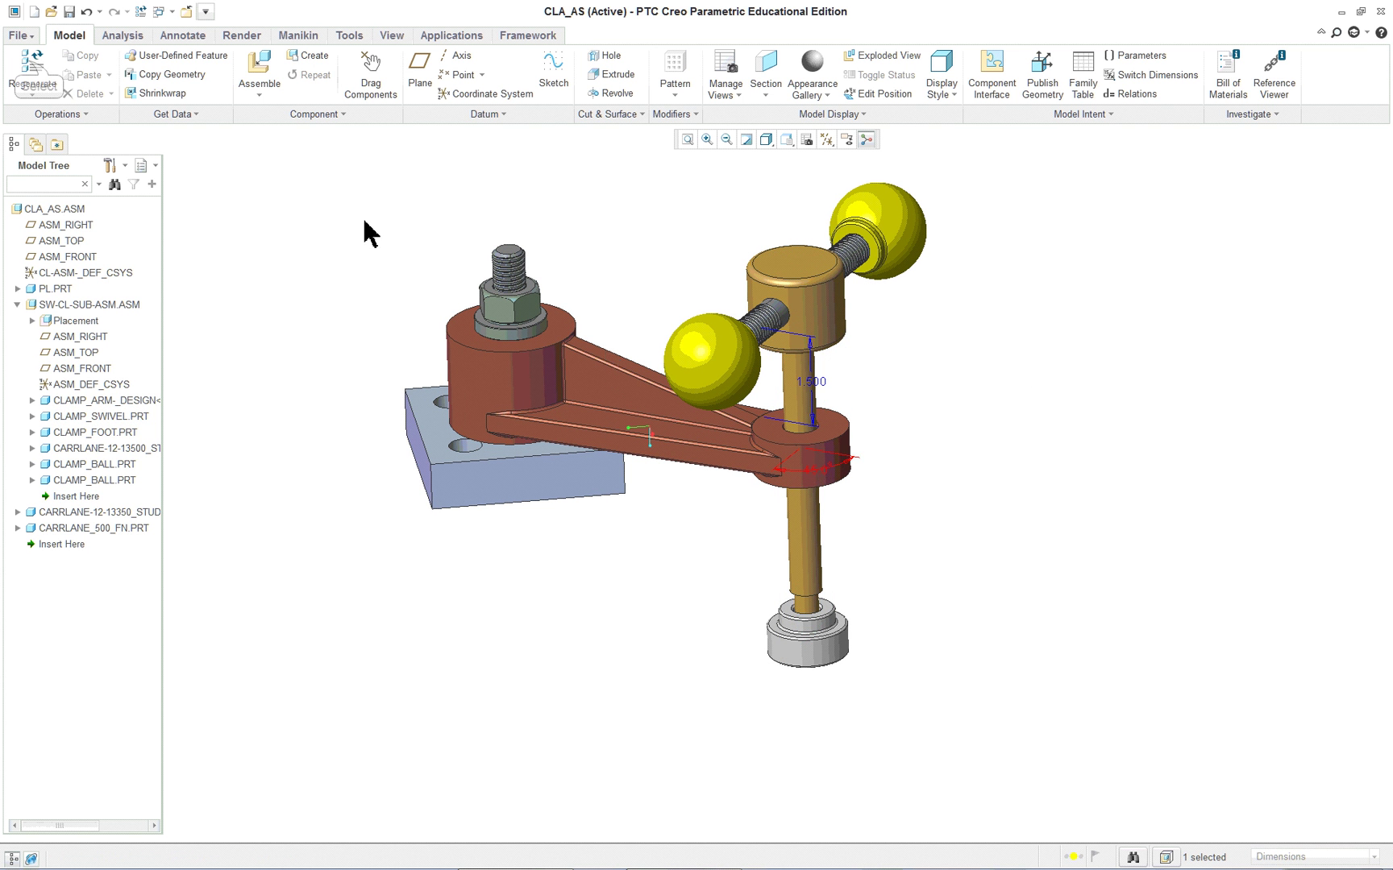
click(10, 73)
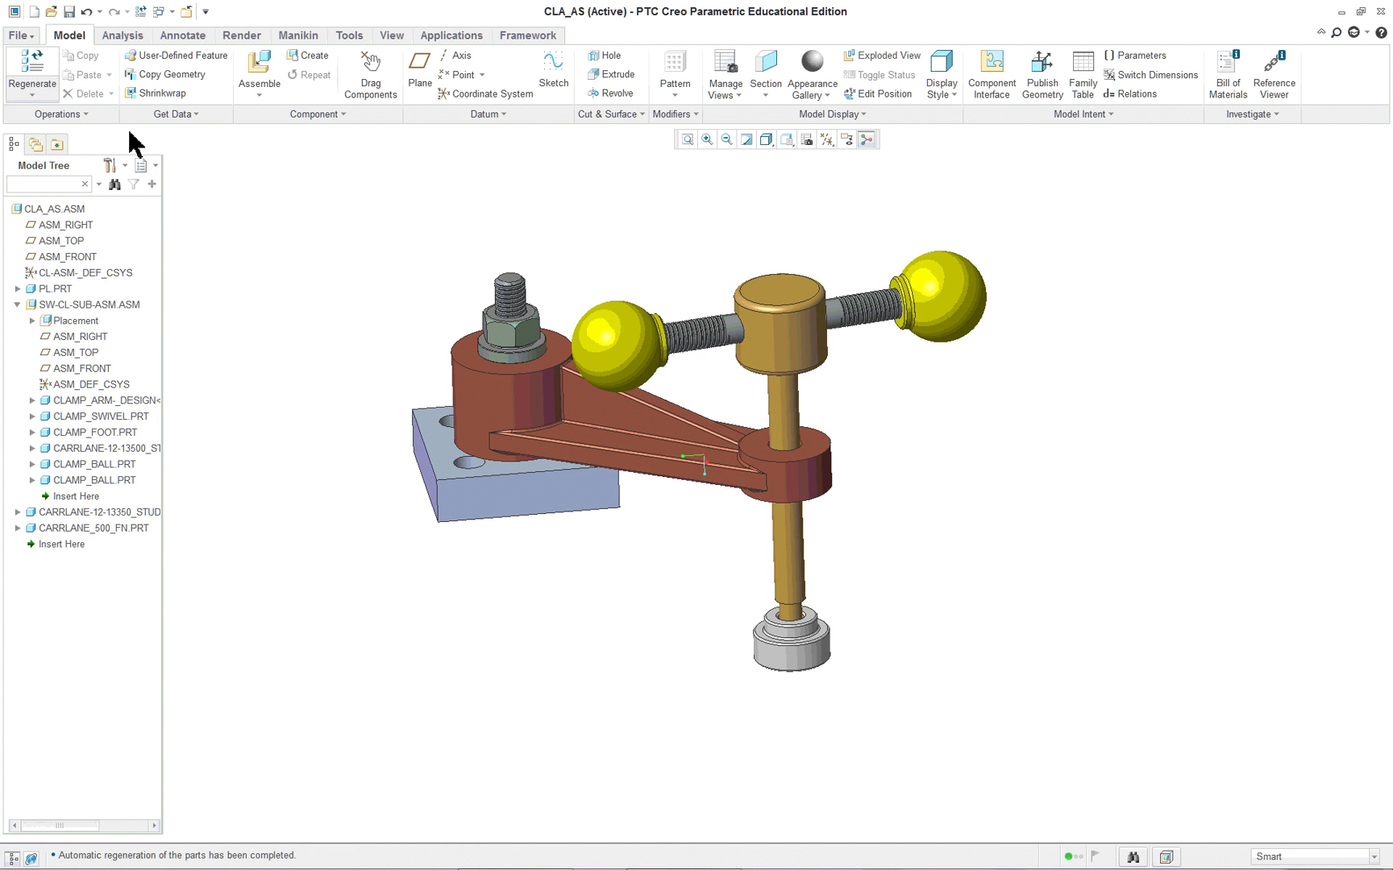
Undo the two trial angle changes.
middle_drag(613, 354, 802, 559)
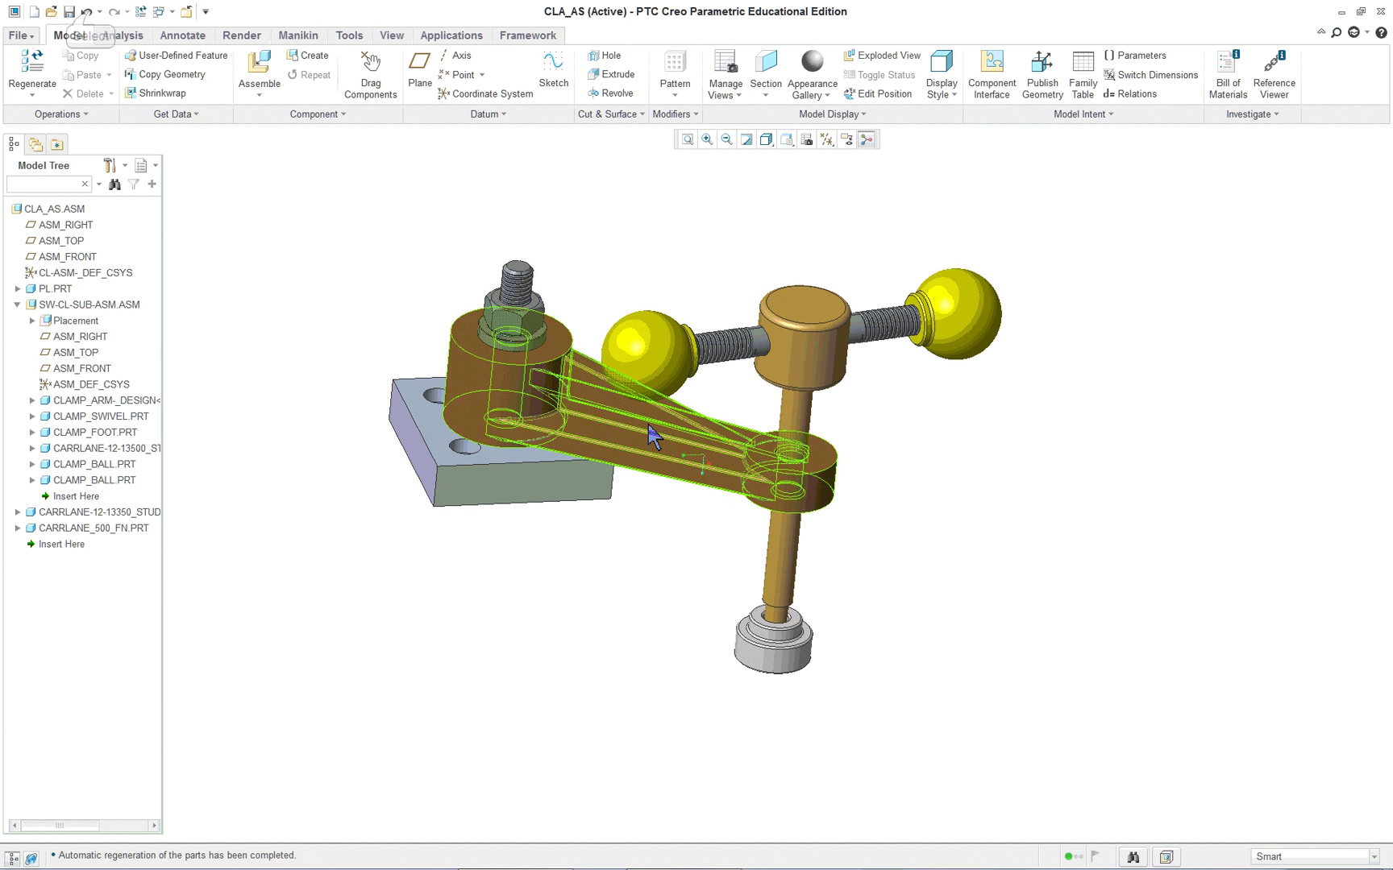
click(87, 12)
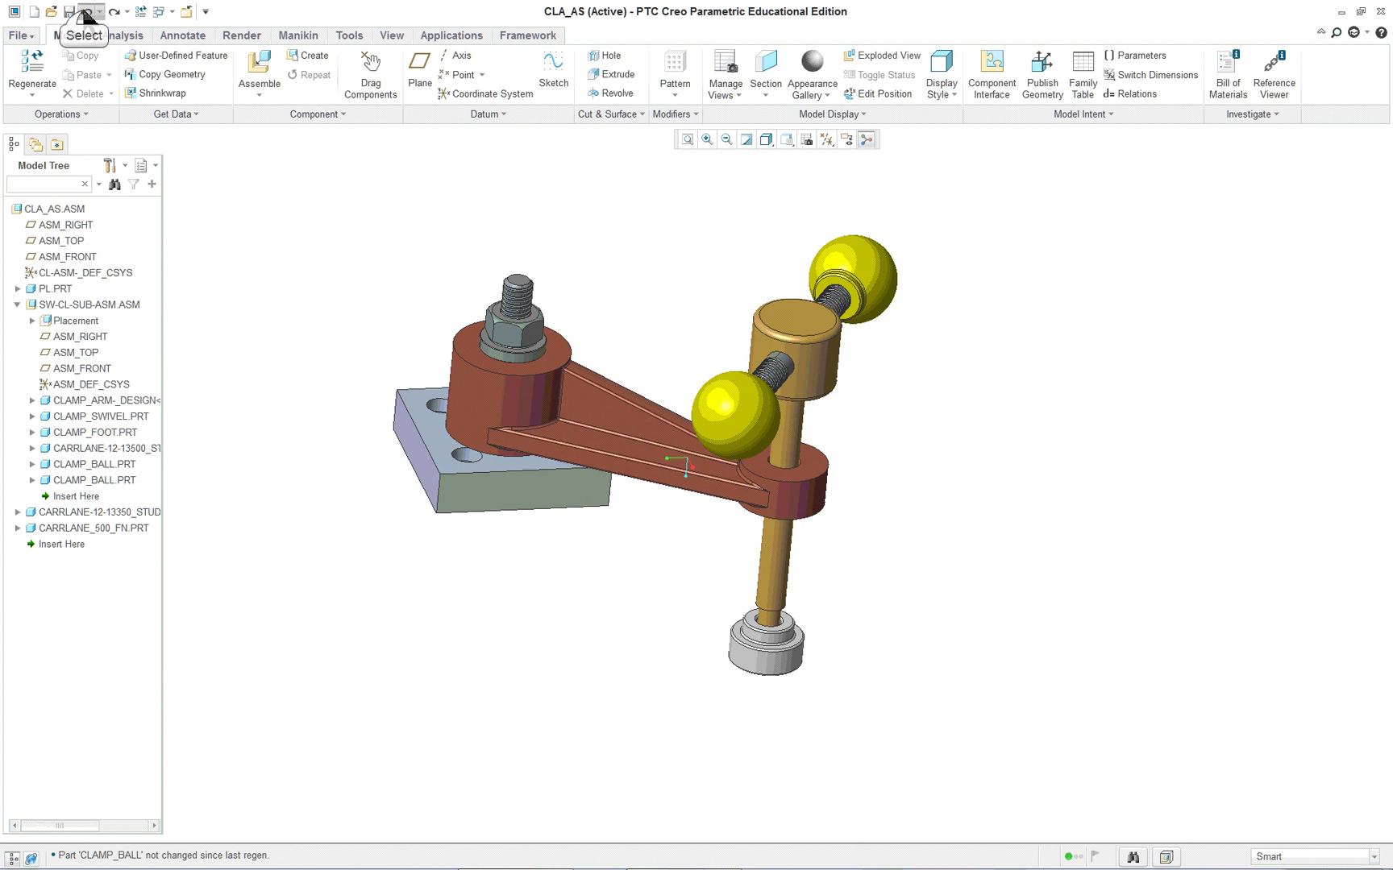
click(86, 12)
middle_drag(685, 532, 721, 616)
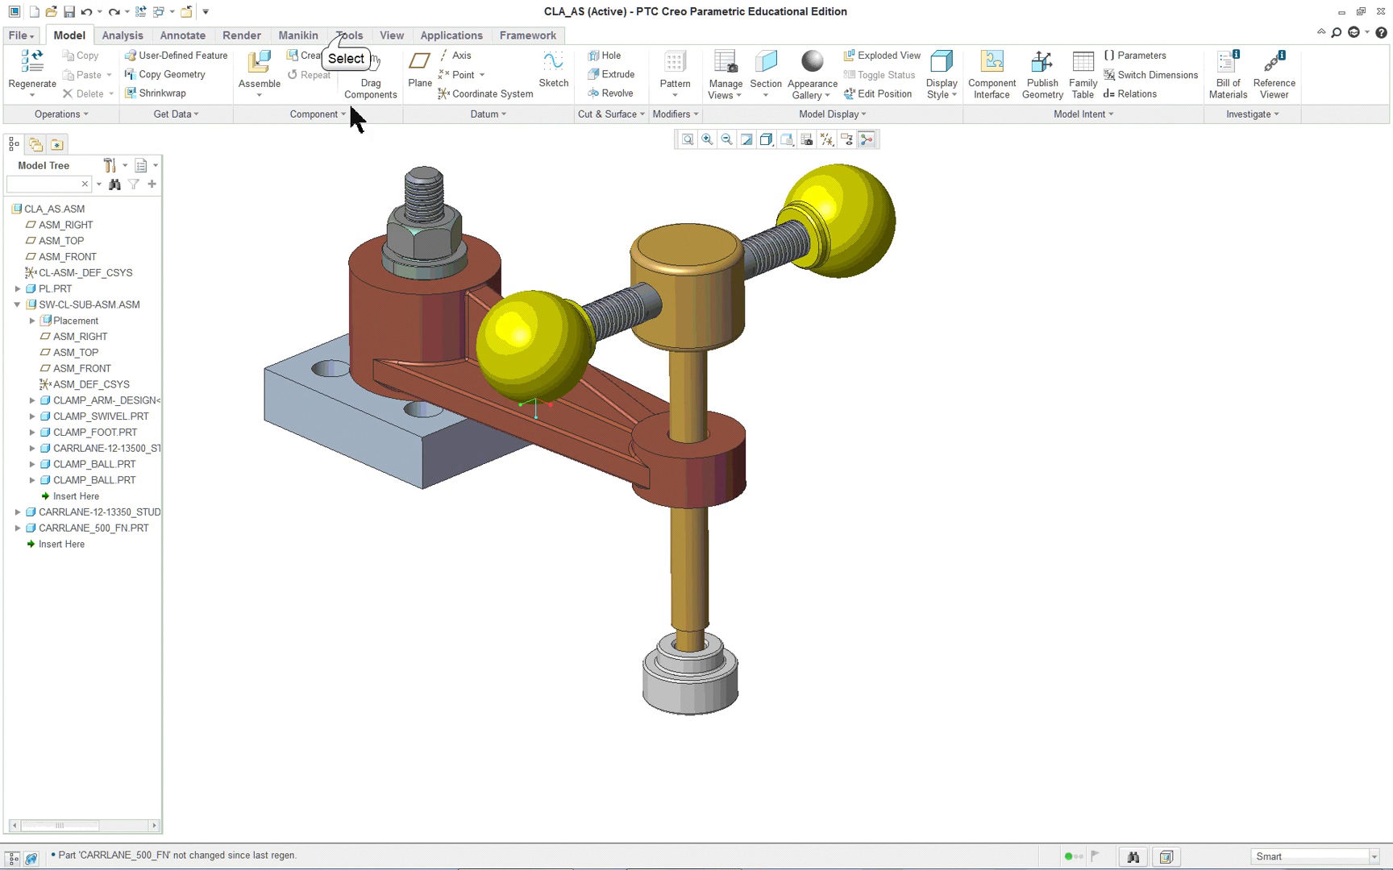
Generate the top-level CLA_AS bill of materials (cla_as.bom.2), scroll through its parts, then close the report.
click(348, 37)
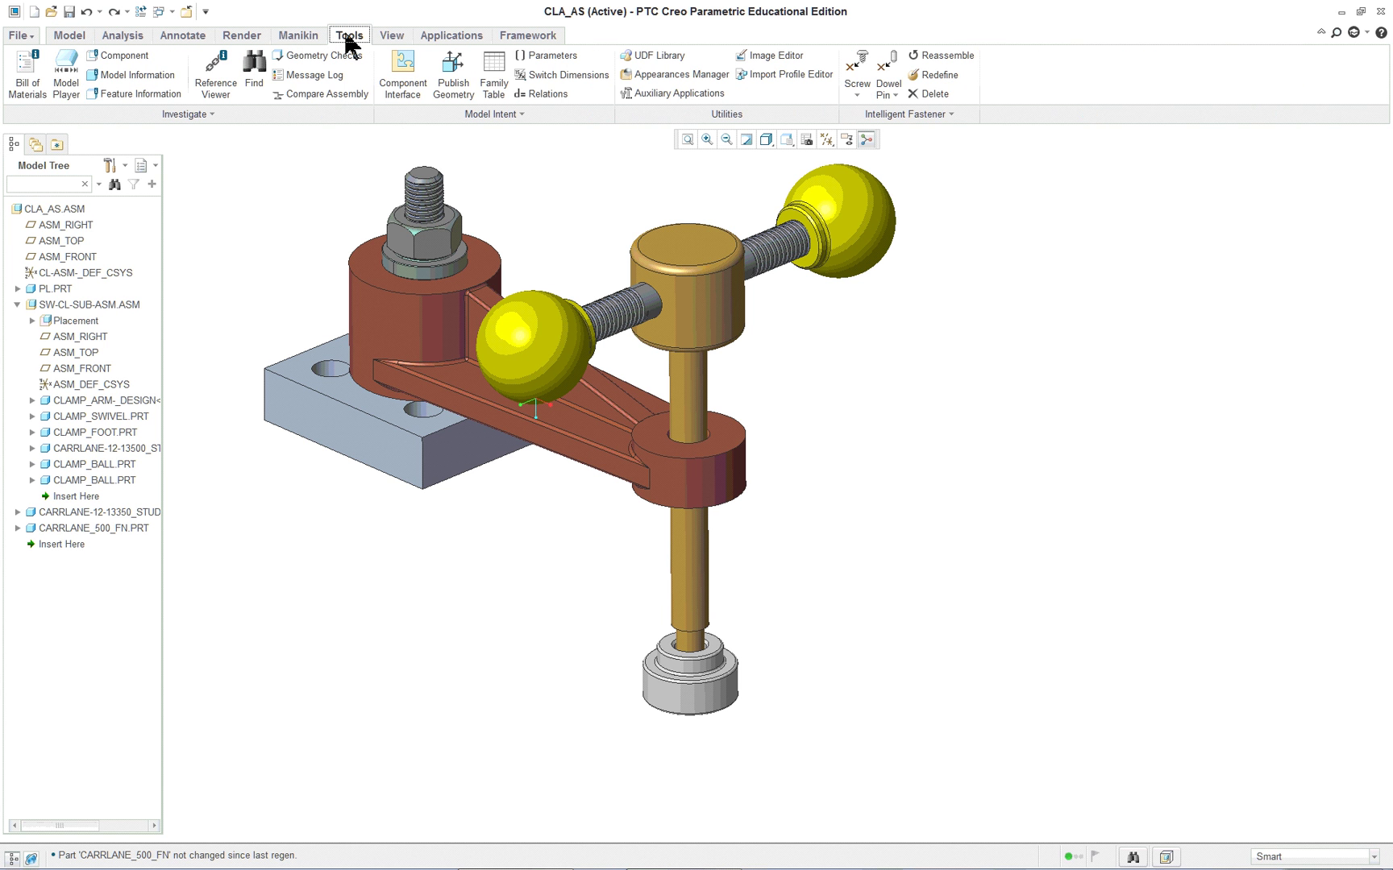
click(22, 76)
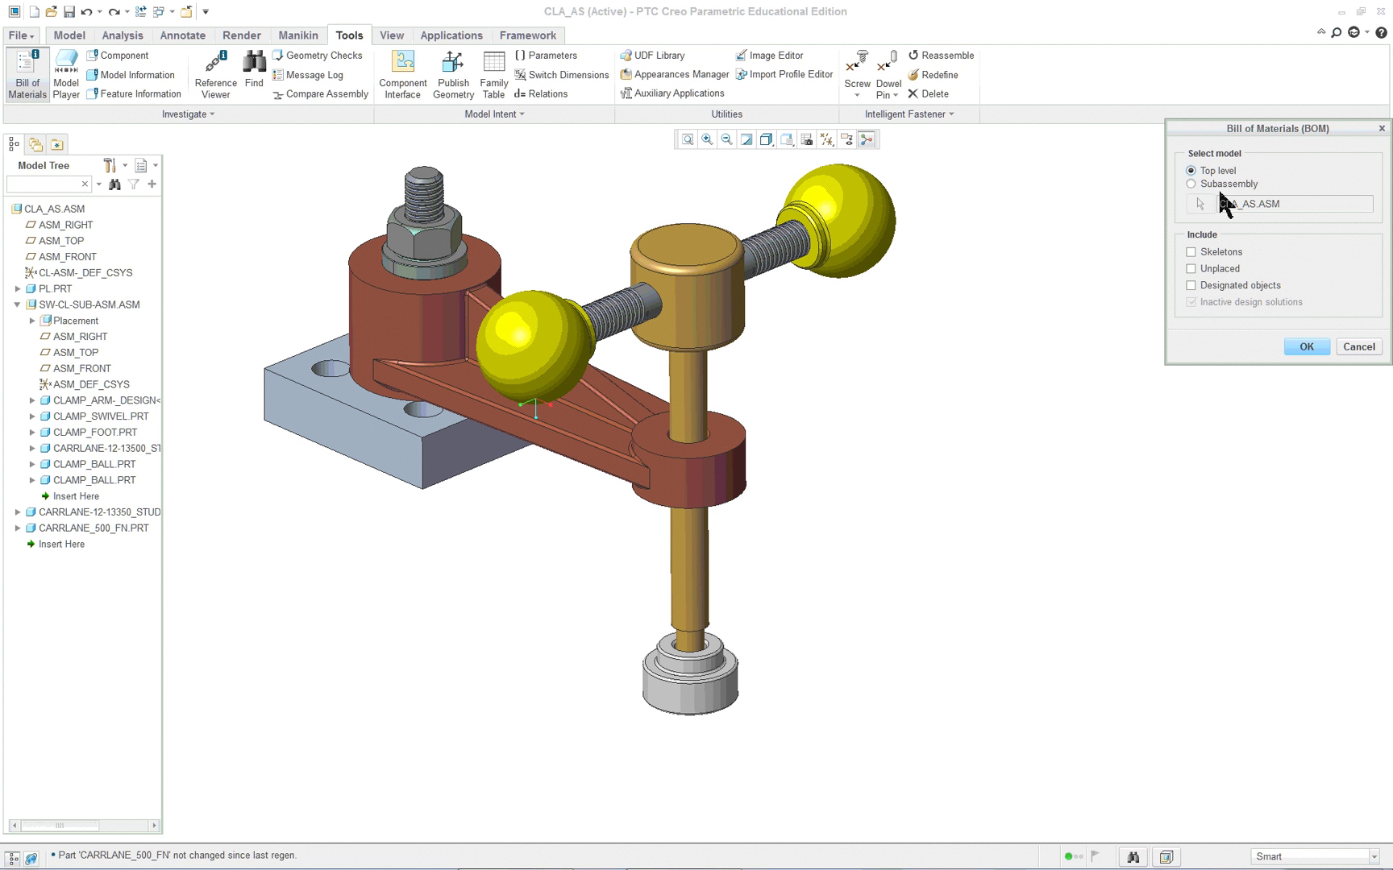
click(1306, 347)
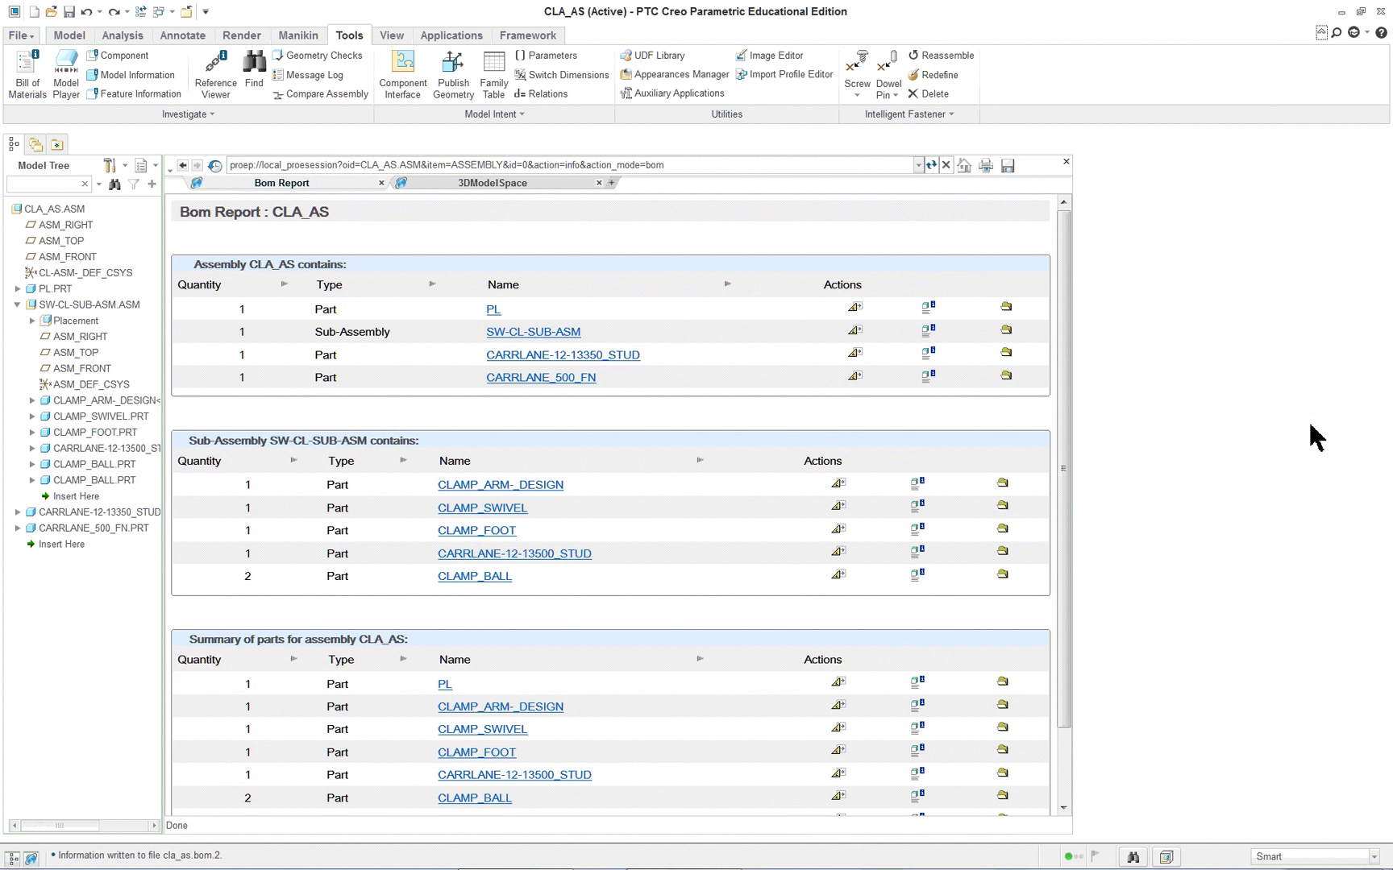
scroll(621, 421, down, 2)
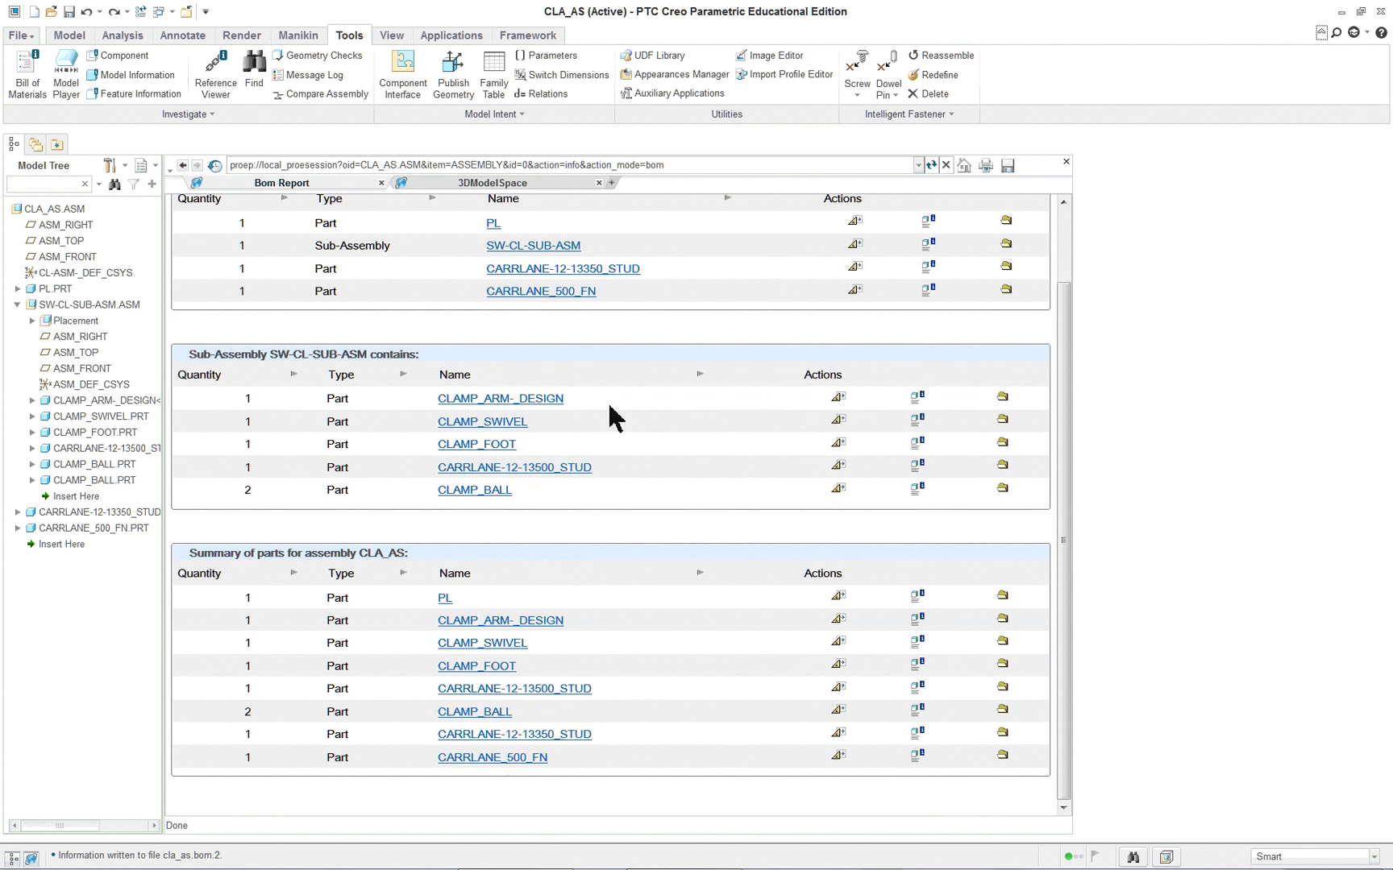
scroll(617, 419, up, 2)
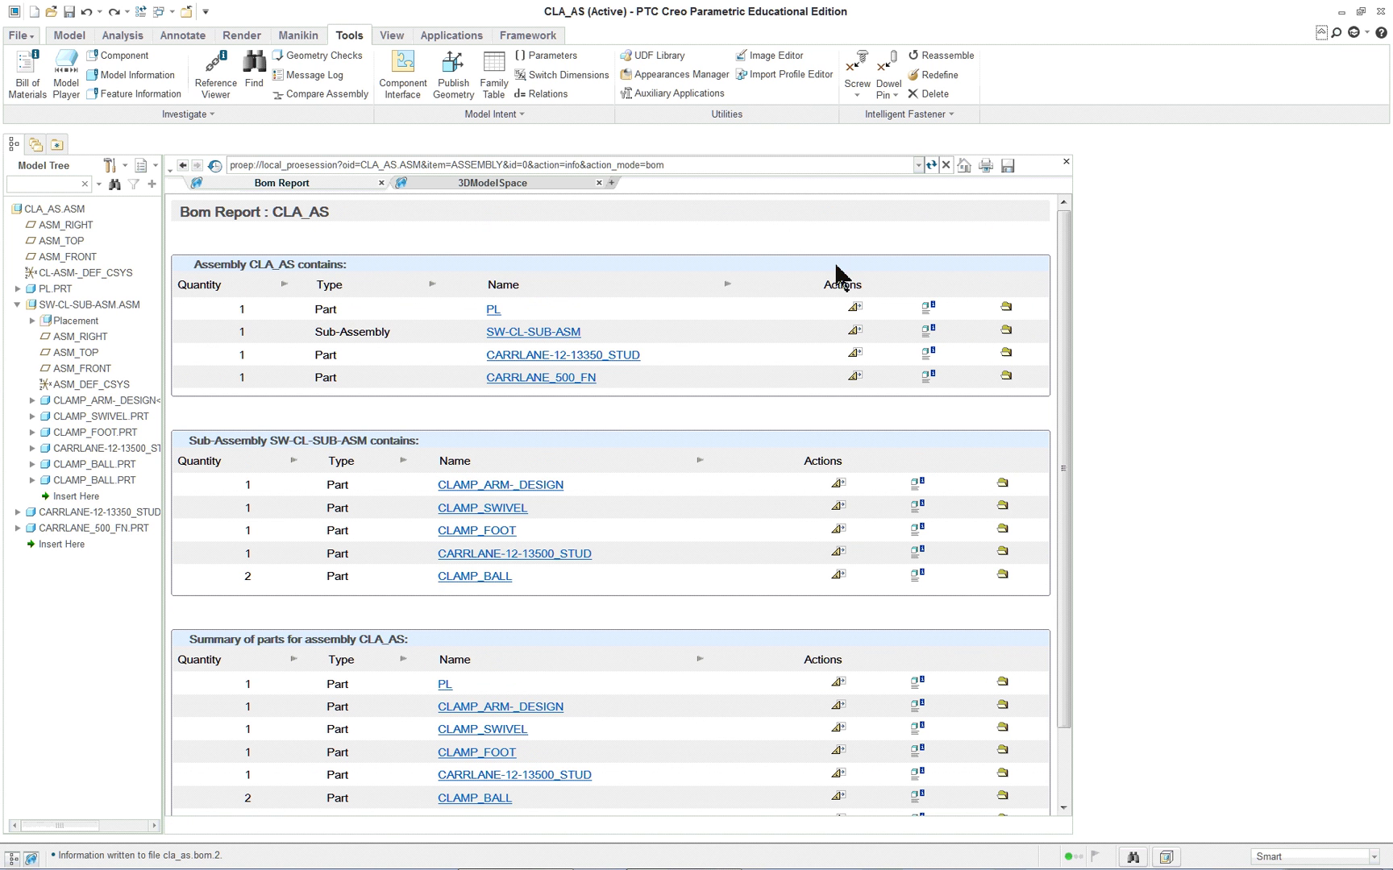
click(1066, 164)
scroll(976, 403, down, 3)
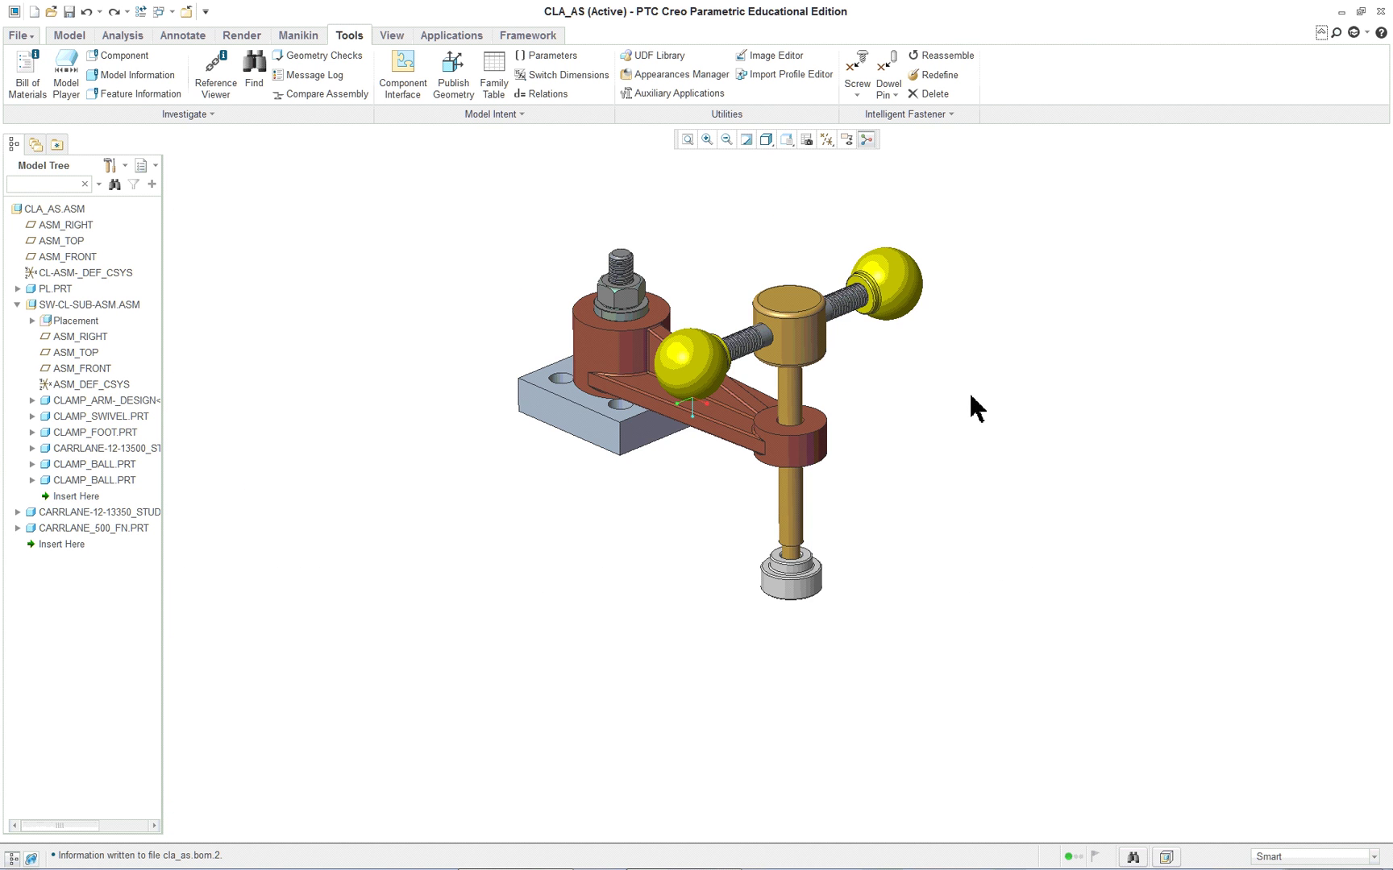
scroll(886, 413, up, 2)
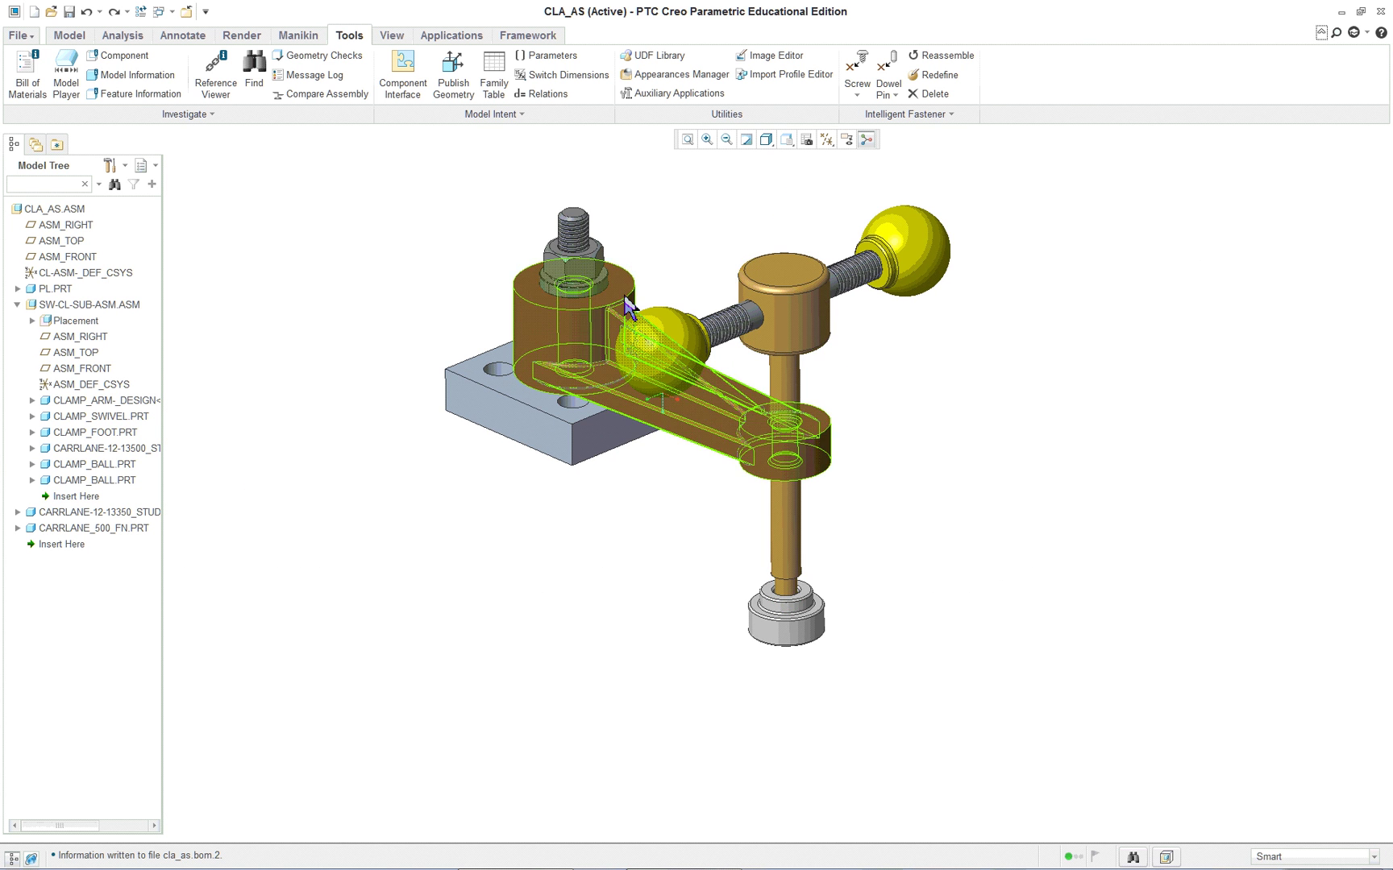
middle_drag(637, 330, 669, 311)
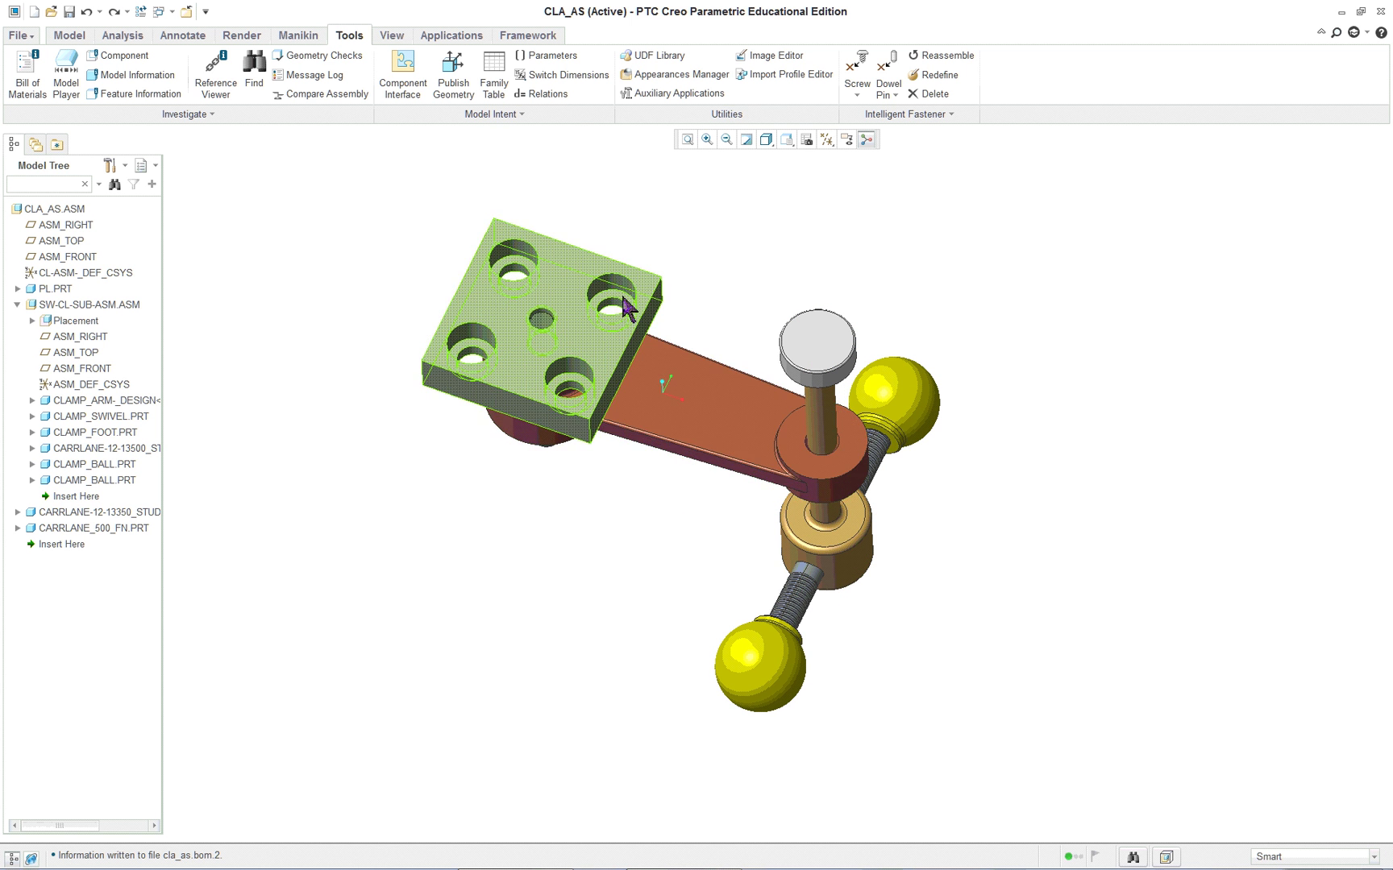
mouse_move(662, 412)
middle_down()
mouse_move(713, 405)
mouse_move(619, 530)
mouse_move(588, 532)
mouse_move(648, 427)
mouse_move(695, 400)
middle_up()
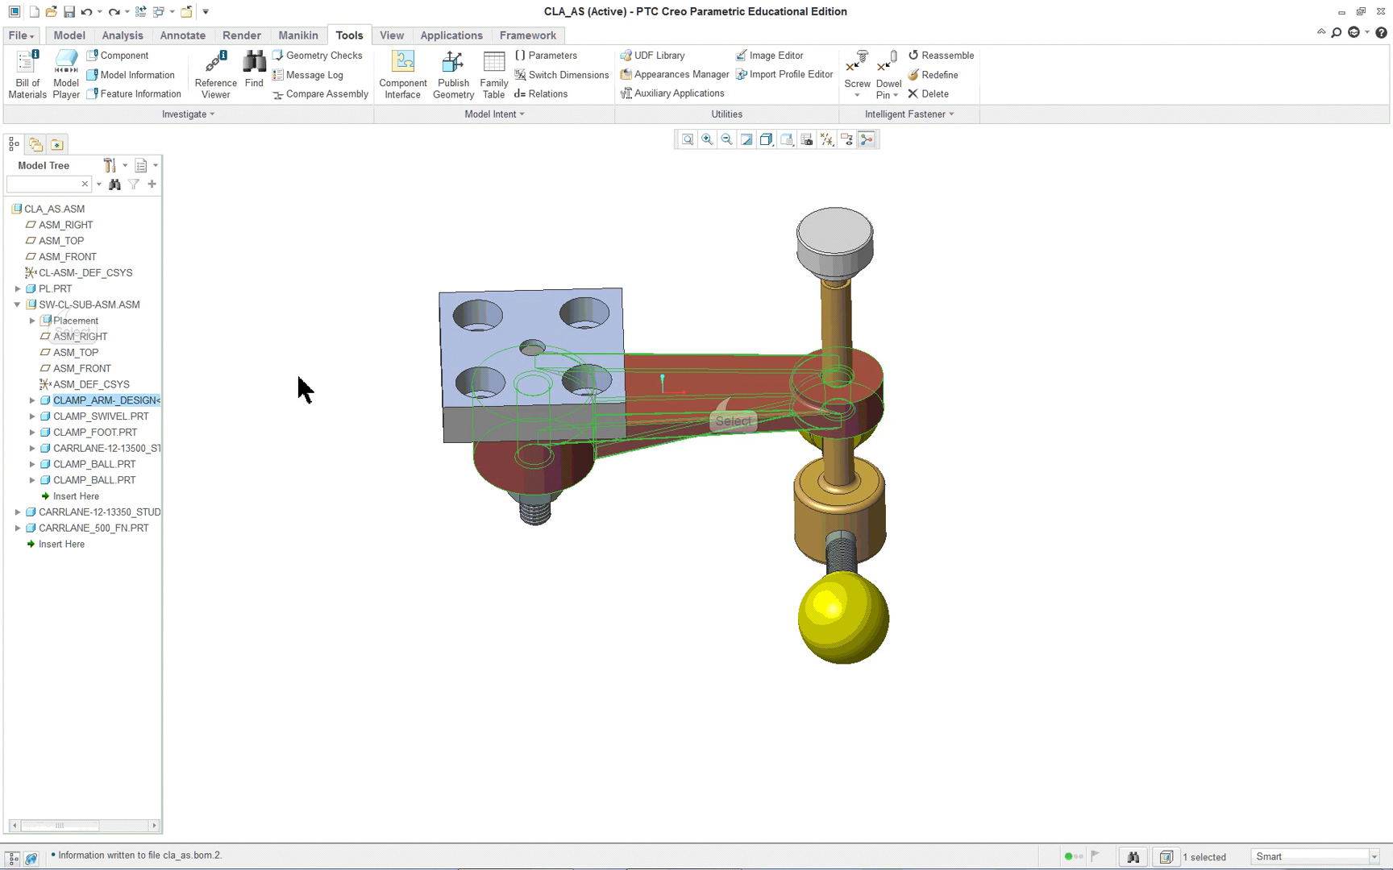
Edit SW-CL-SUB-ASM.ASM's placement and remove the plate surface reference from its second Coincident constraint.
right_click(71, 307)
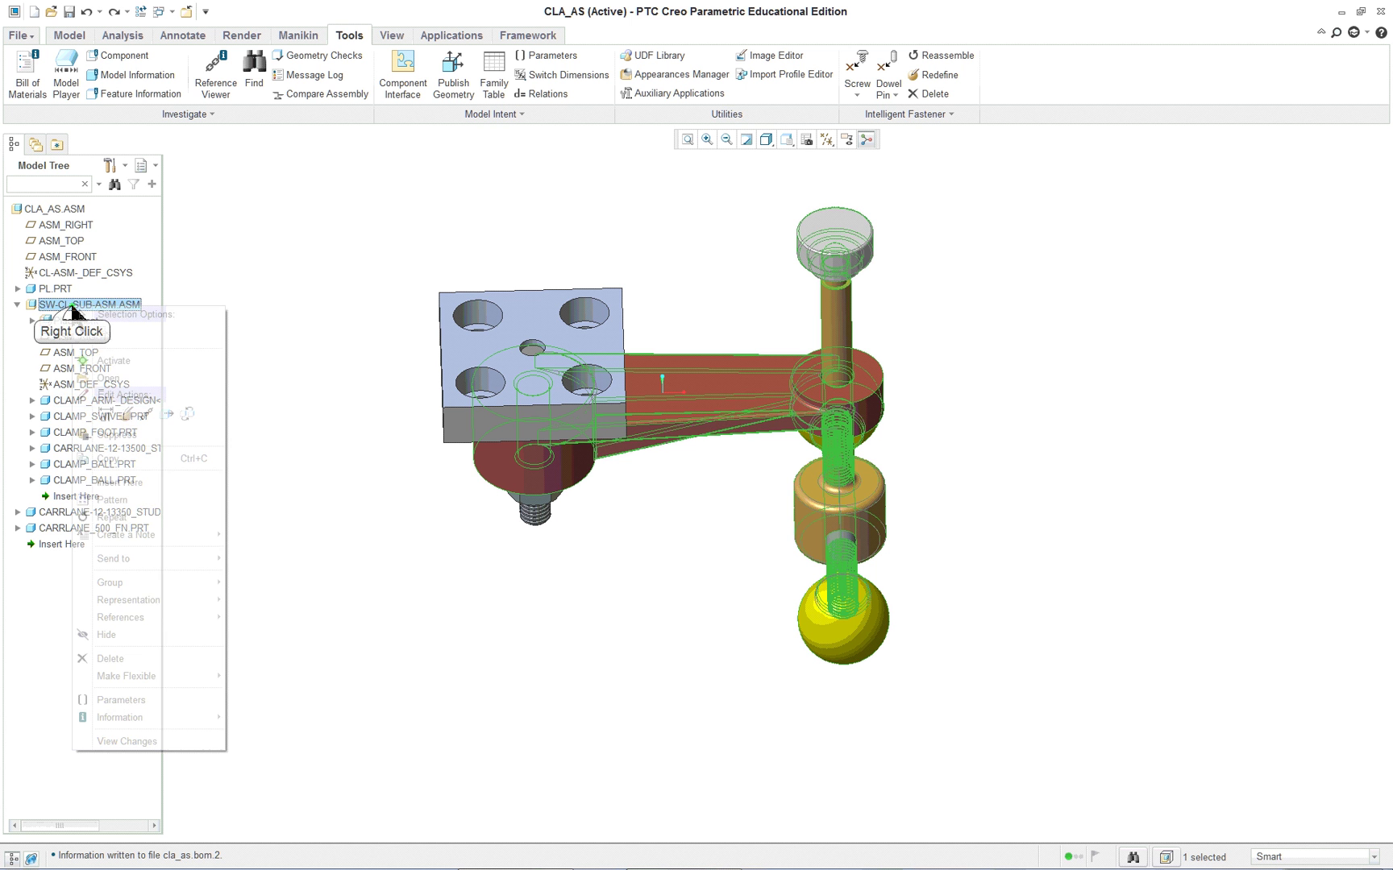
click(128, 413)
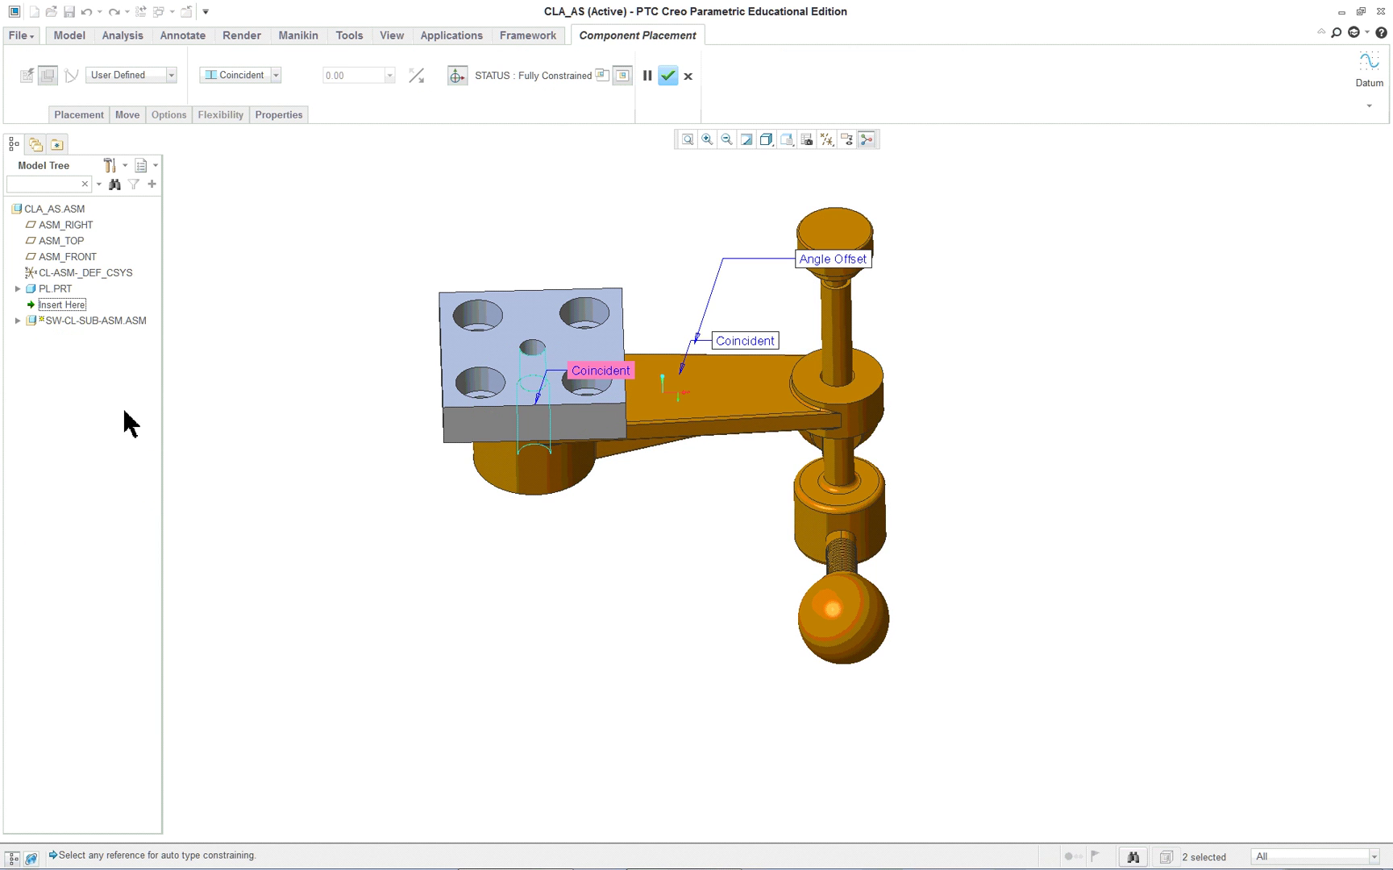
middle_drag(371, 480, 265, 643)
click(82, 115)
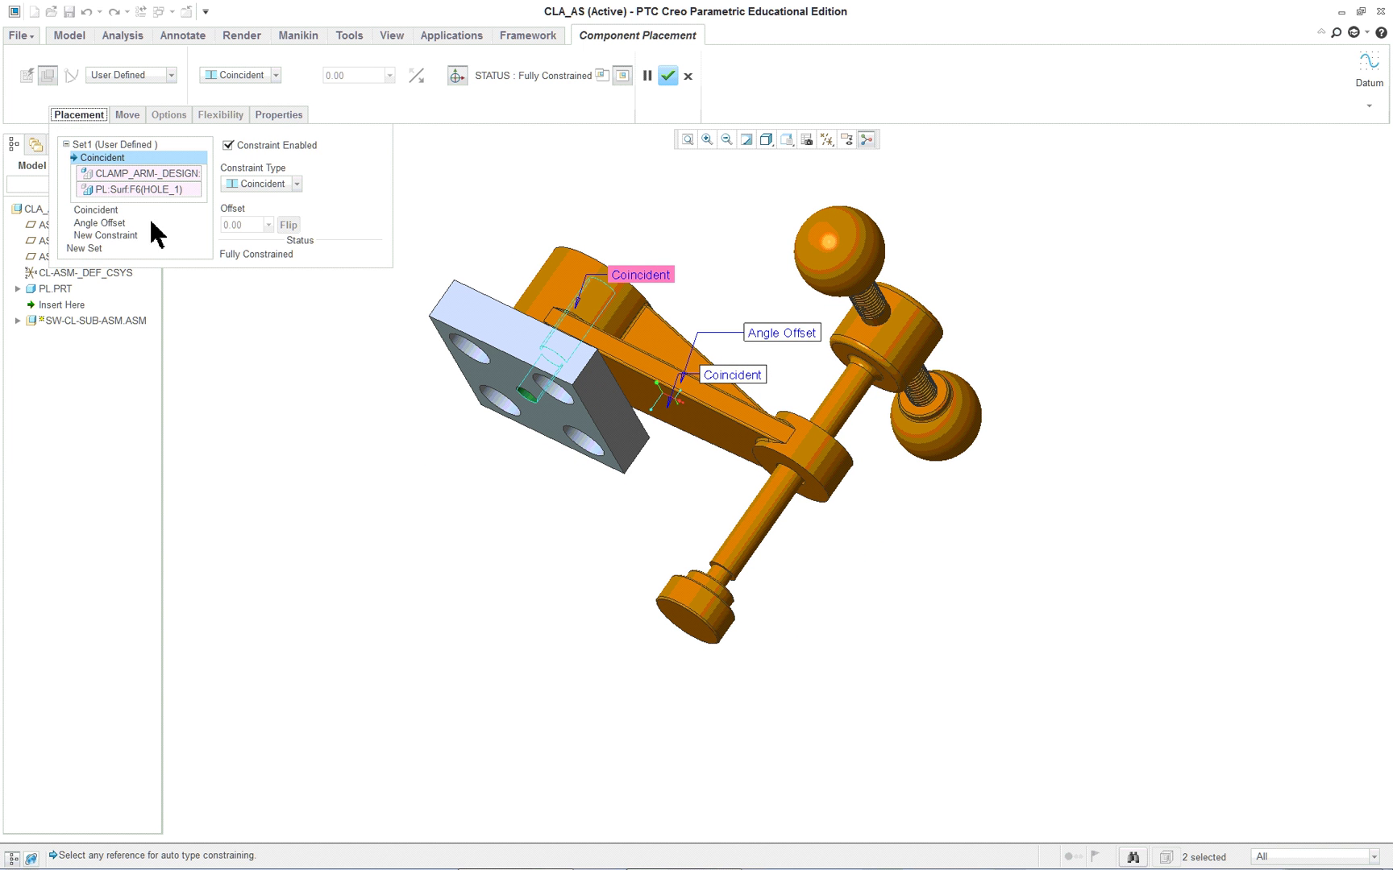
click(97, 211)
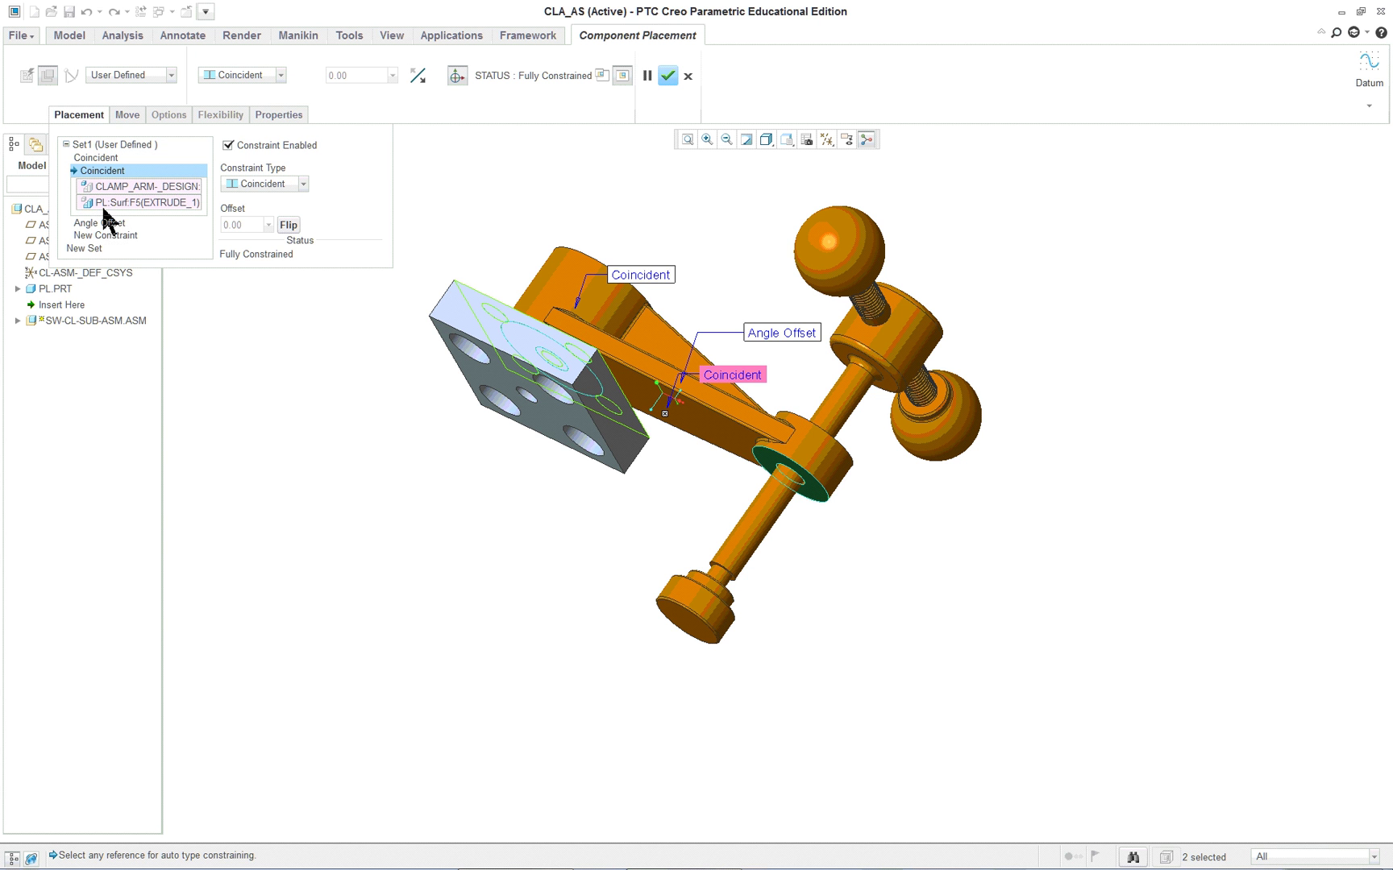
click(149, 186)
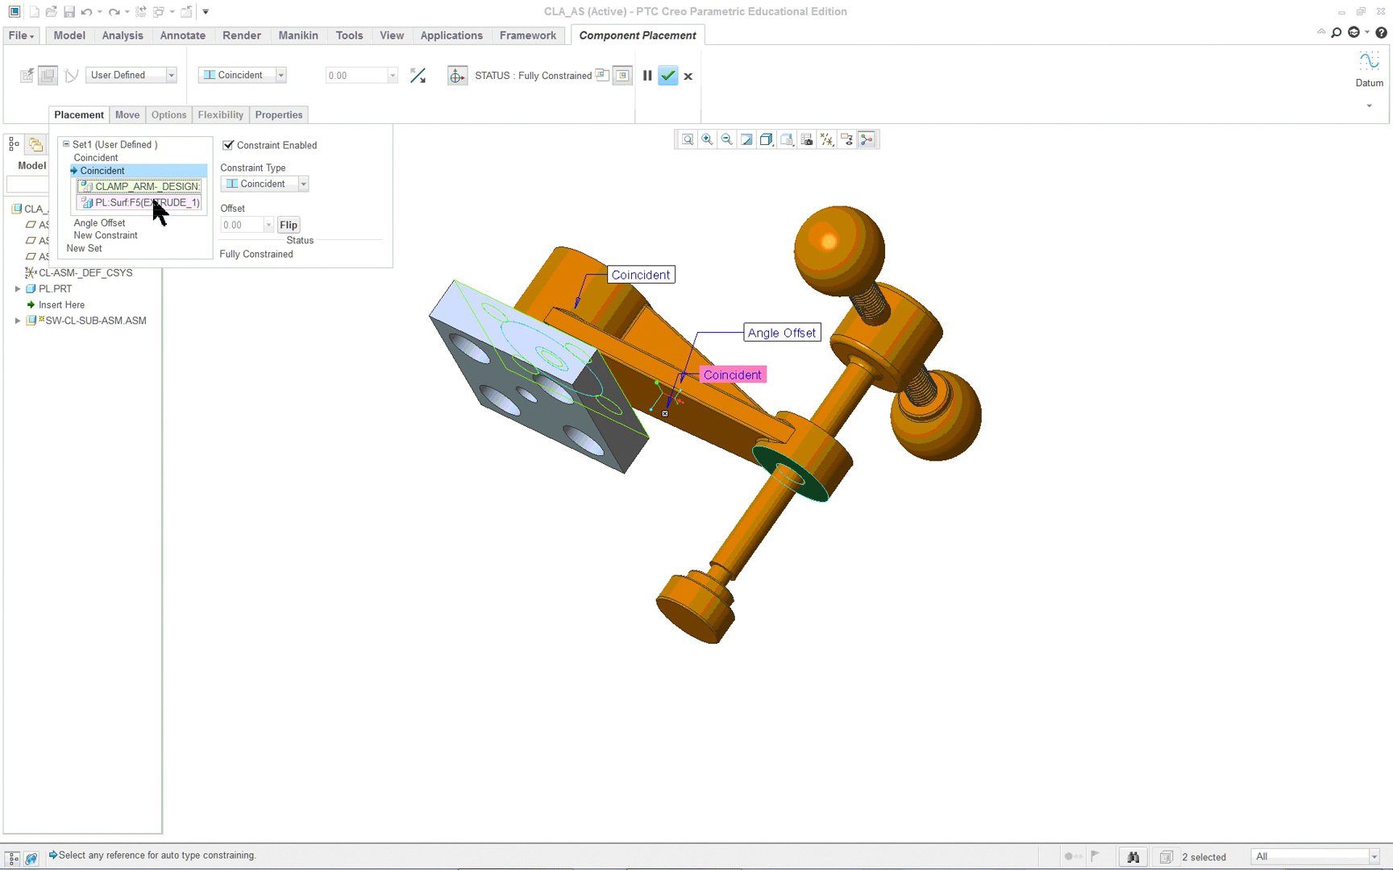
click(153, 203)
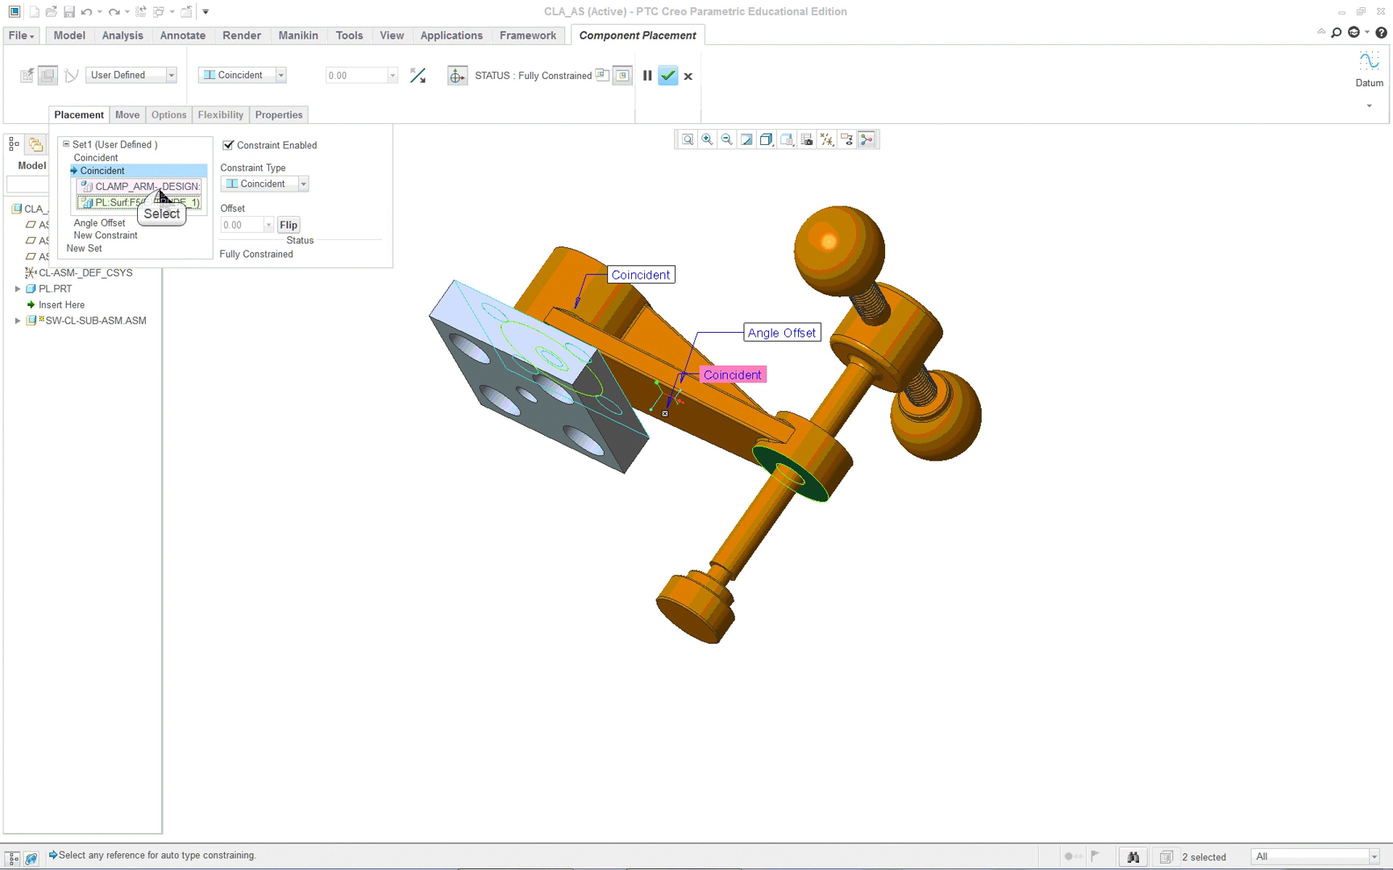
click(162, 190)
right_click(160, 201)
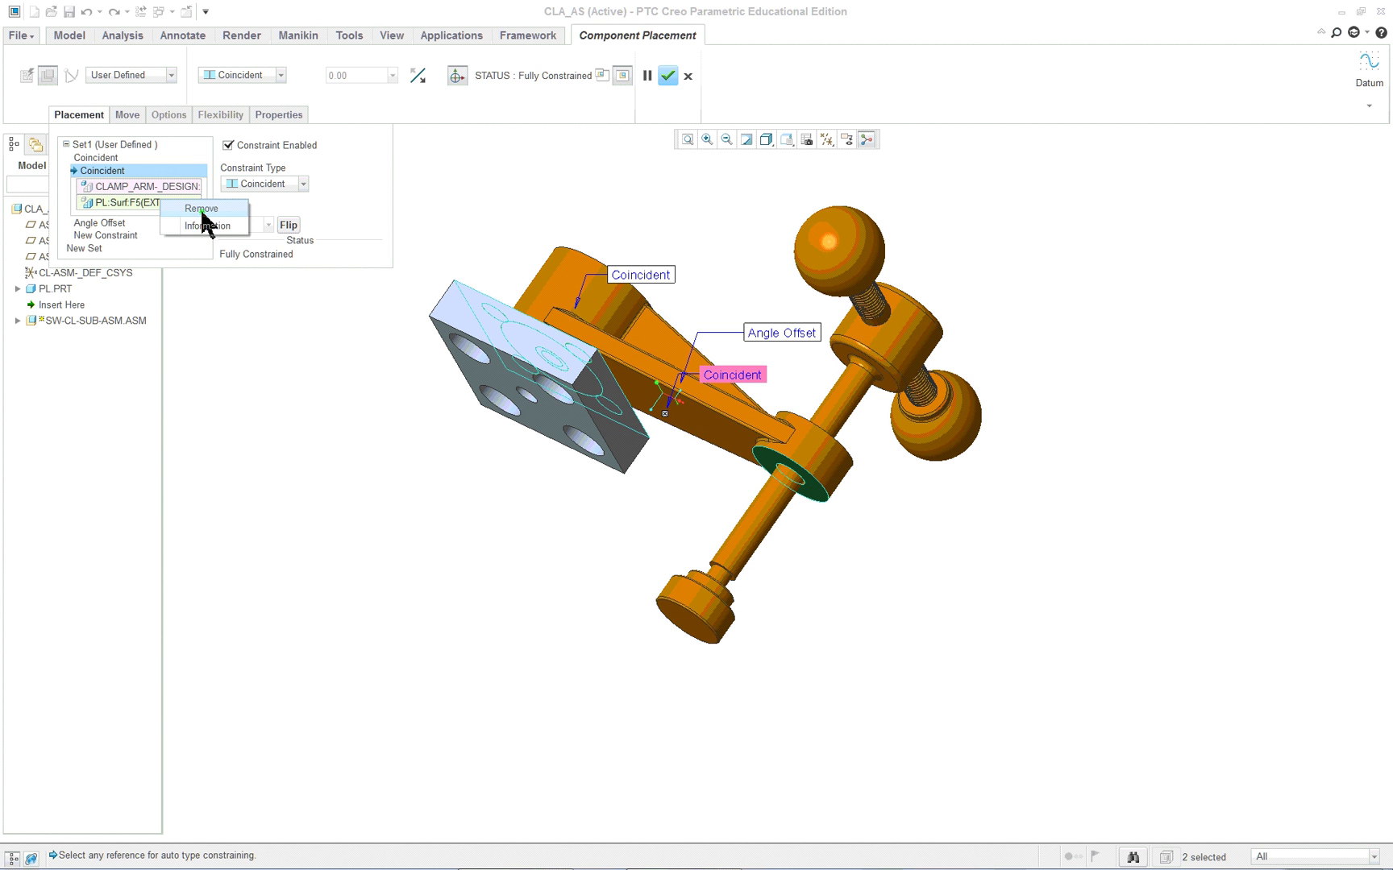
click(201, 211)
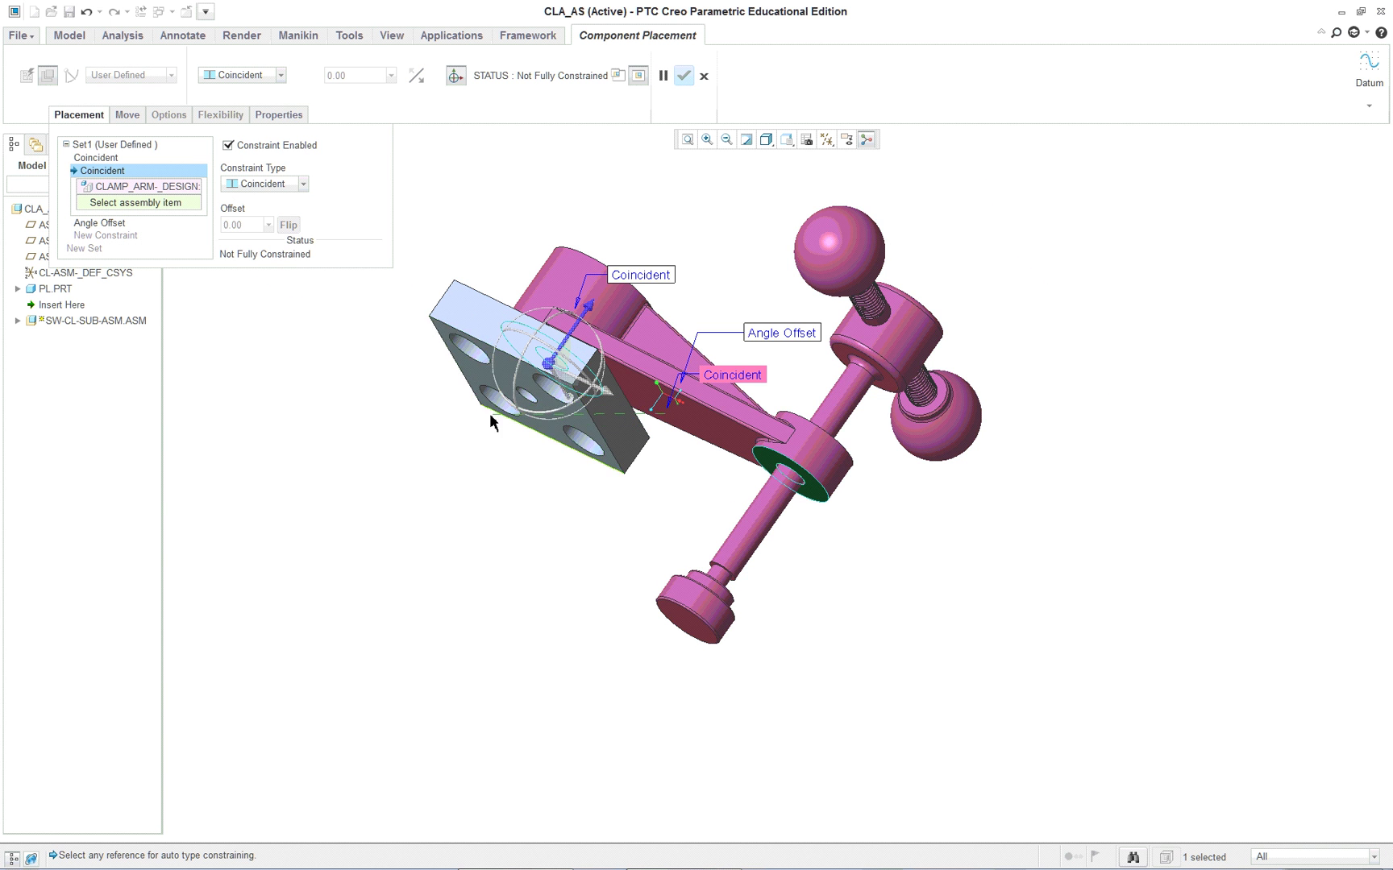
Mate the arm to the plate's other face (EXTRUDE_1), flip it to that side, and confirm the placement.
scroll(478, 434, up, 1)
scroll(478, 434, up, 1)
click(510, 347)
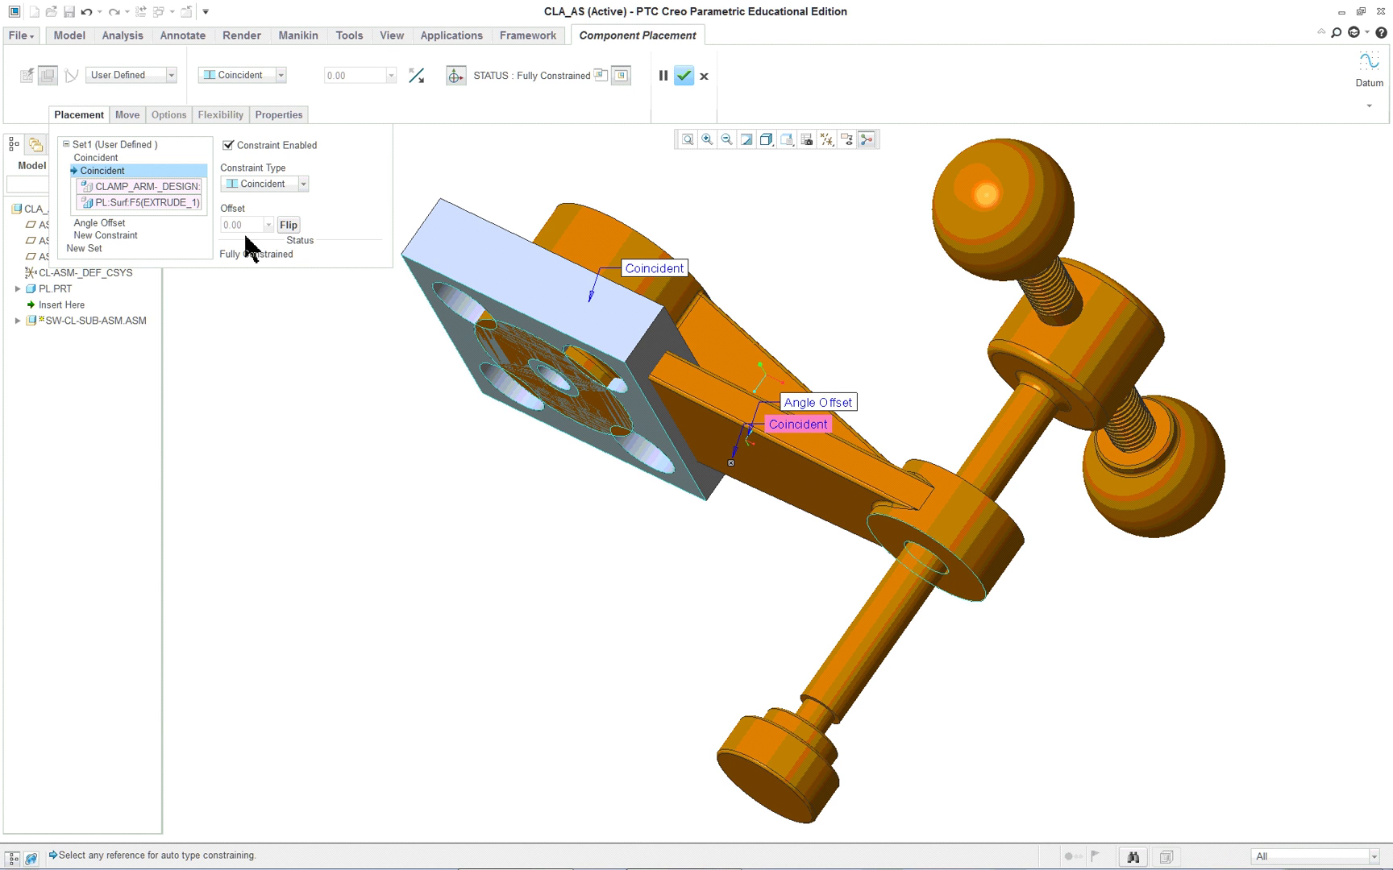
click(290, 225)
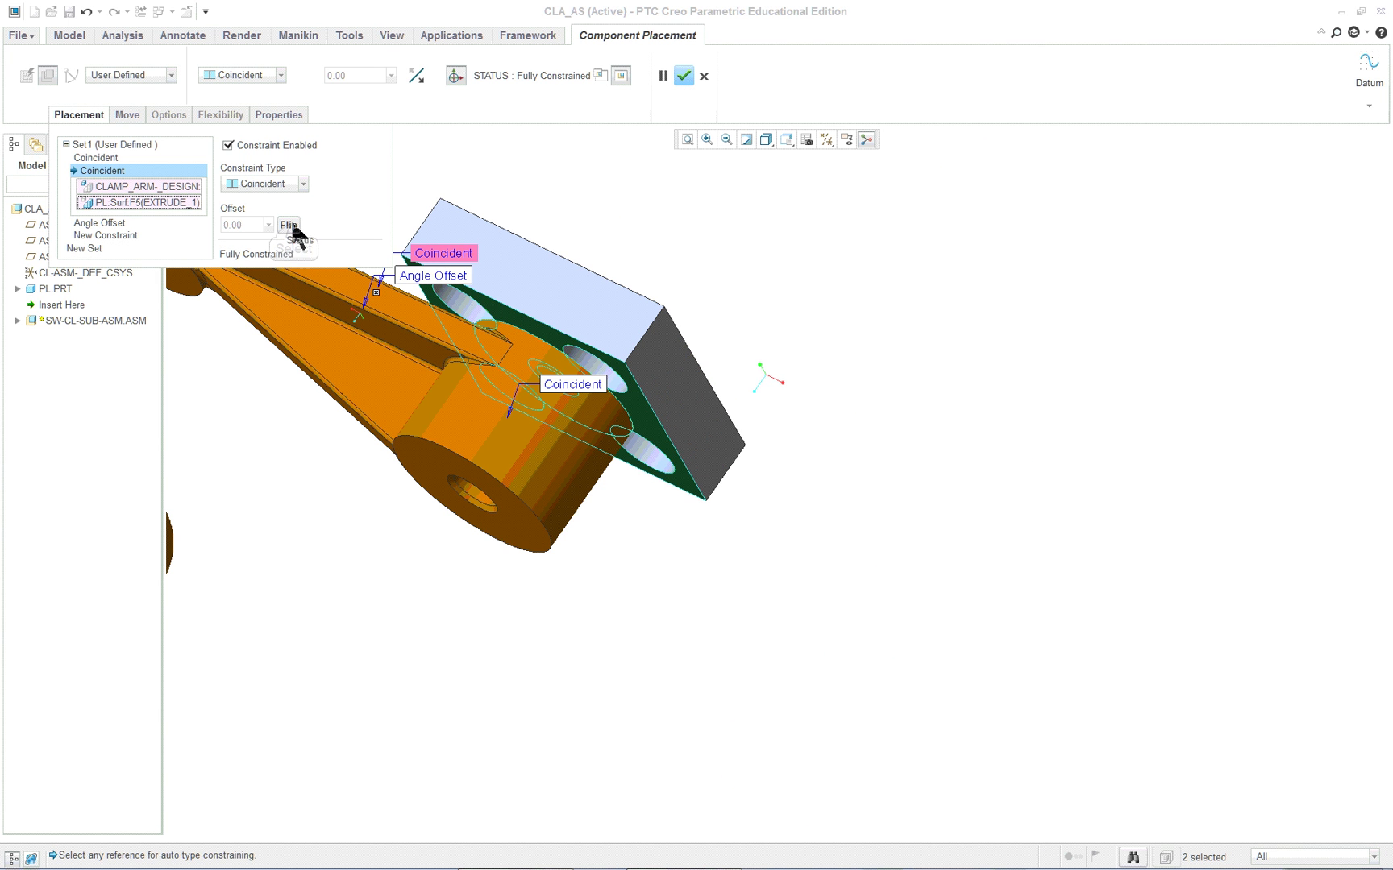
middle_click(780, 669)
middle_drag(751, 698, 660, 661)
scroll(659, 662, down, 3)
scroll(668, 660, up, 3)
middle_drag(501, 655, 529, 556)
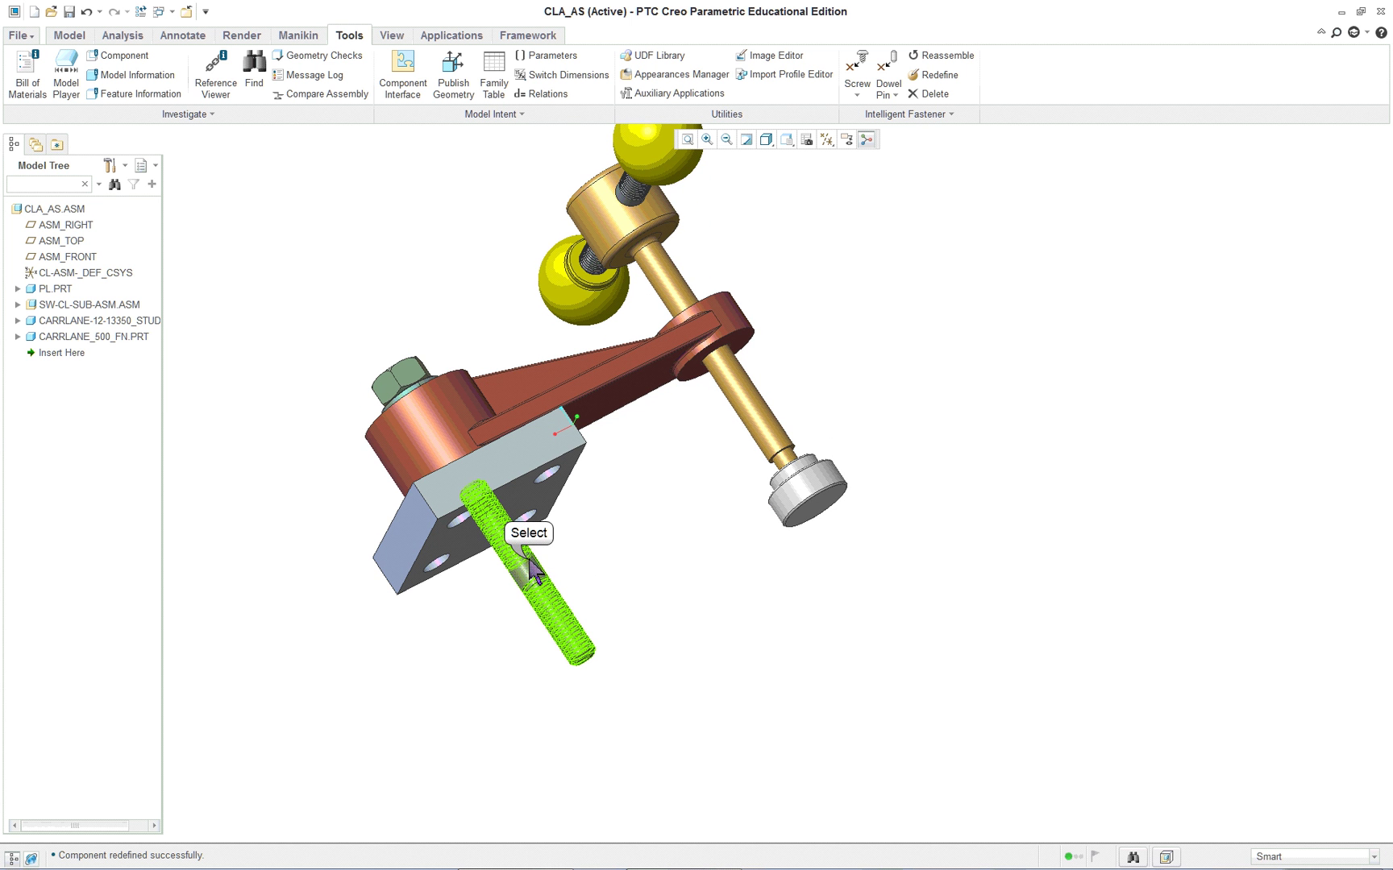
Edit the stud's placement and delete its unwanted Fix constraint.
click(529, 565)
right_click(668, 554)
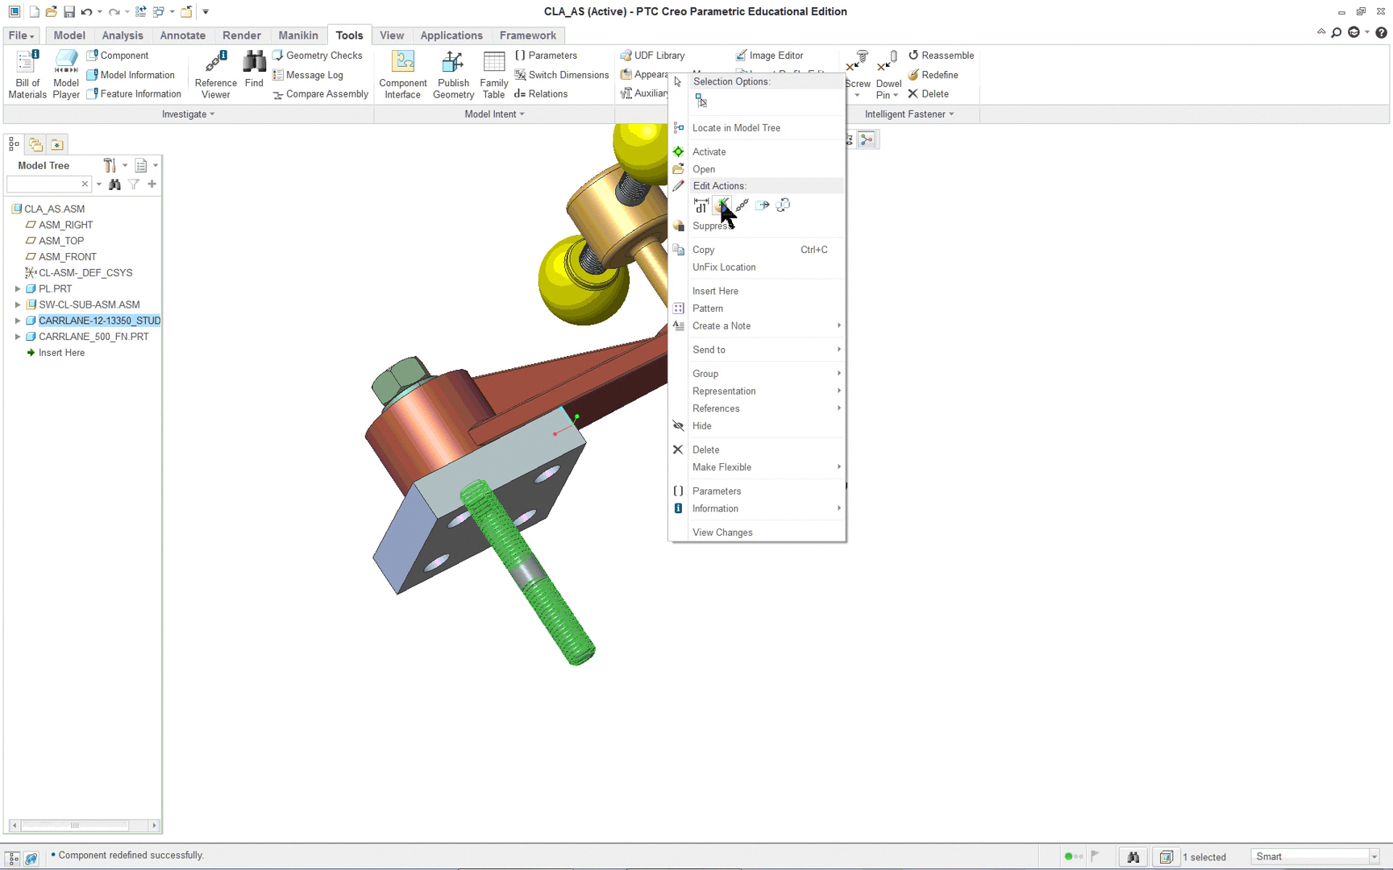
click(721, 206)
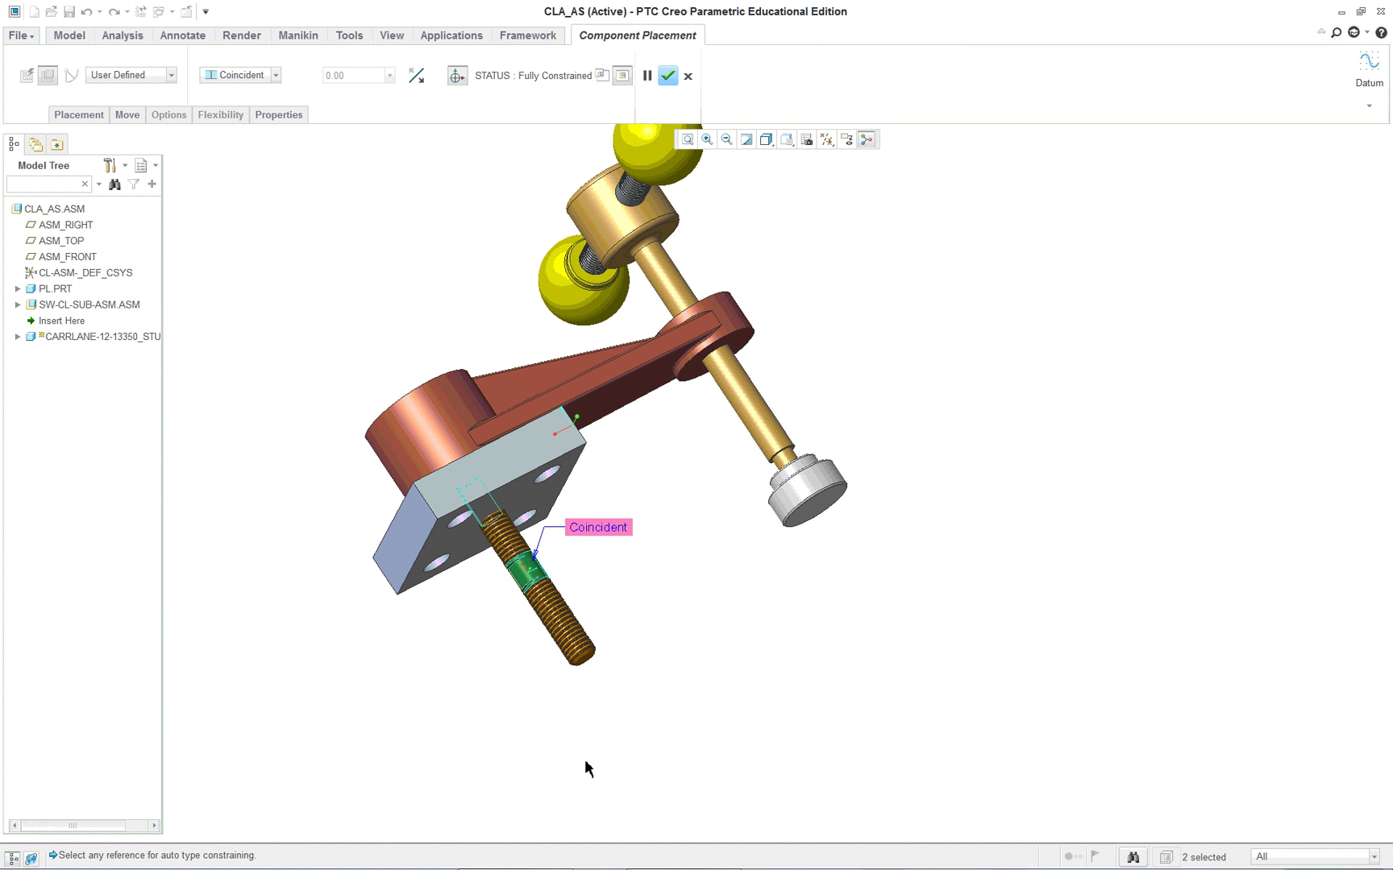
mouse_move(488, 653)
middle_down()
mouse_move(476, 625)
mouse_move(466, 649)
middle_up()
click(85, 114)
click(83, 218)
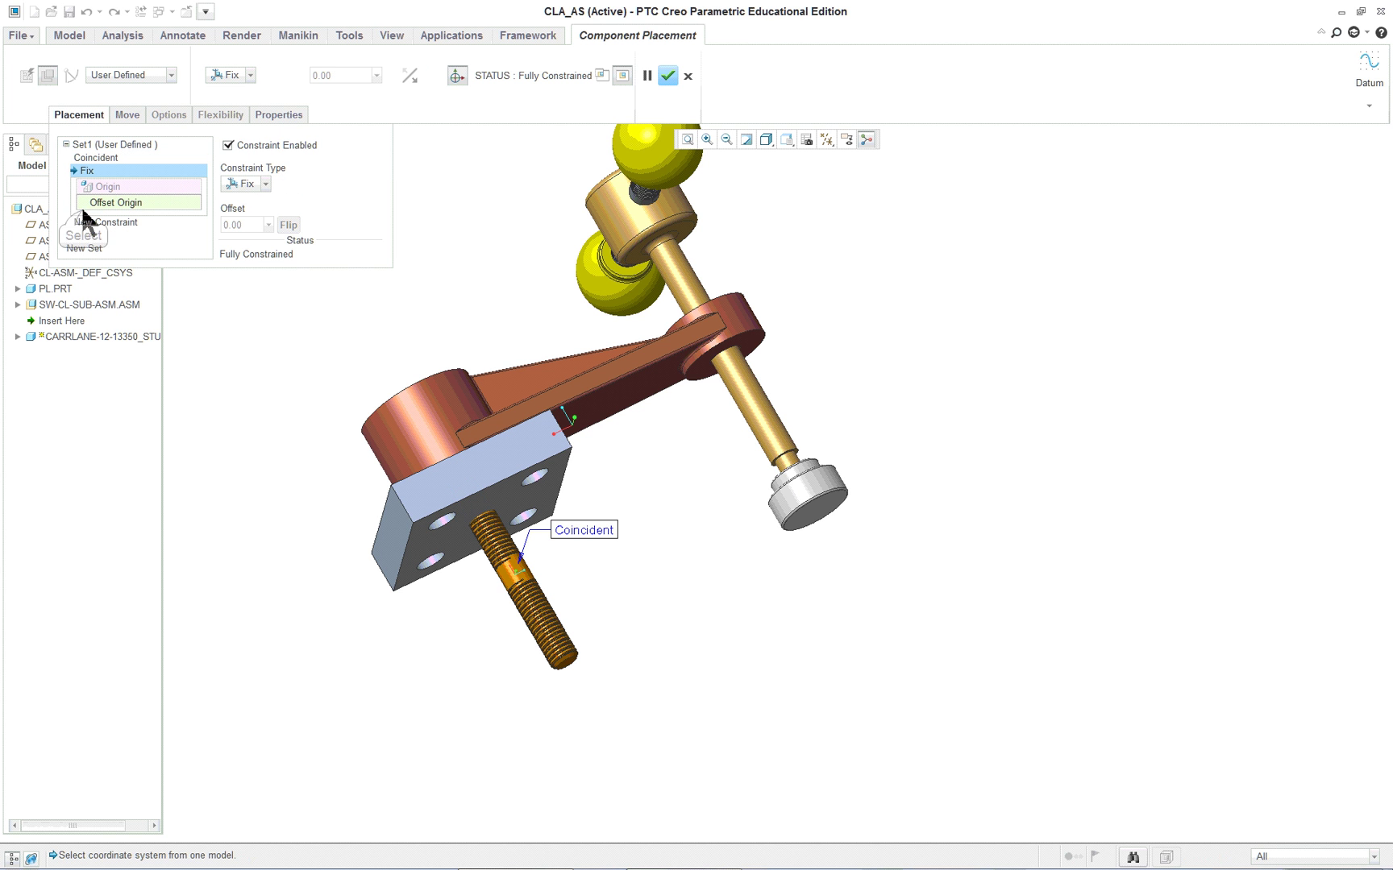
right_click(141, 185)
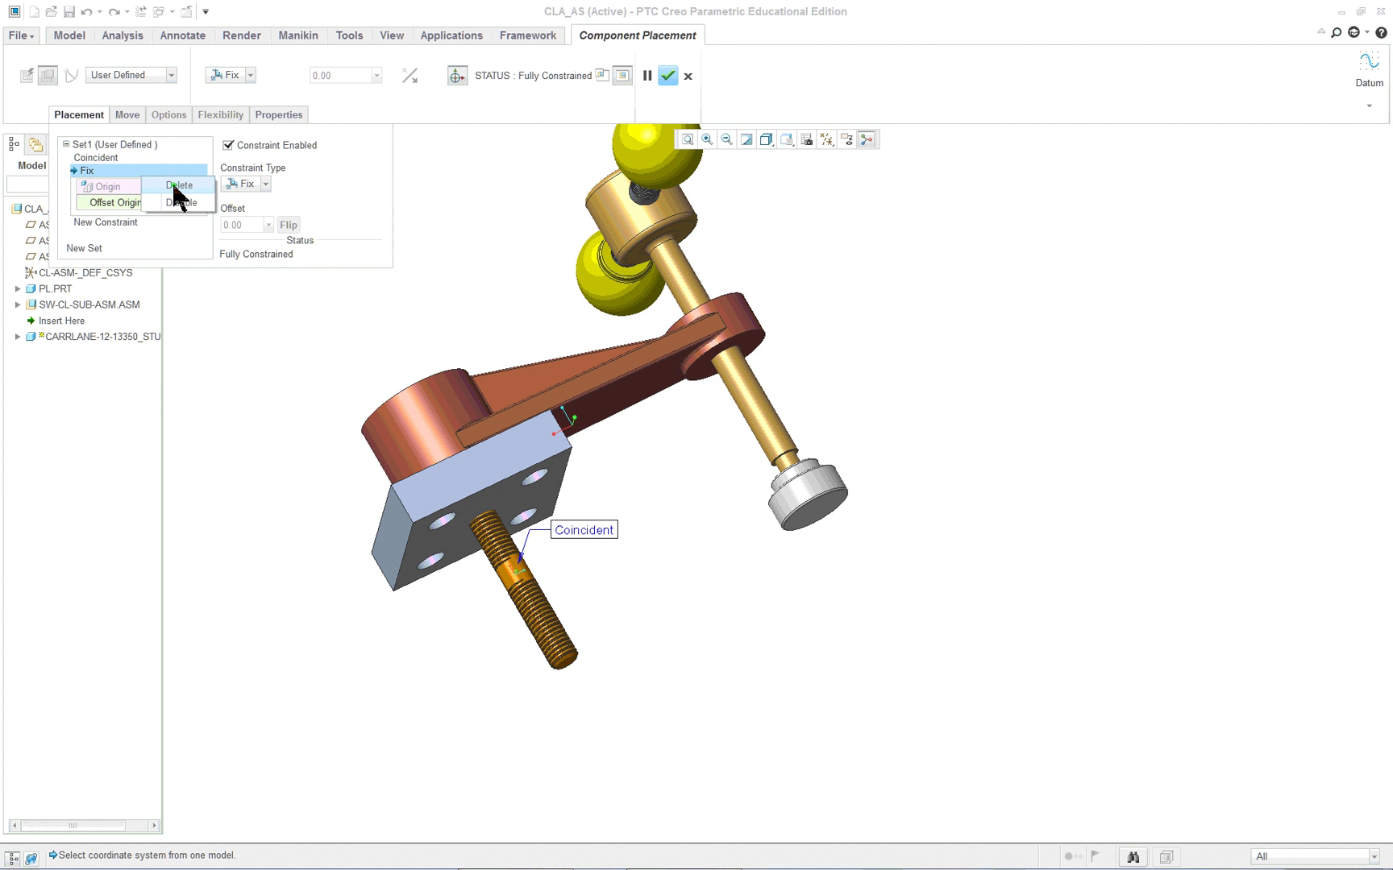
click(174, 186)
Constrain the stud's end face to the plate's front face at a 0.125 distance.
click(127, 211)
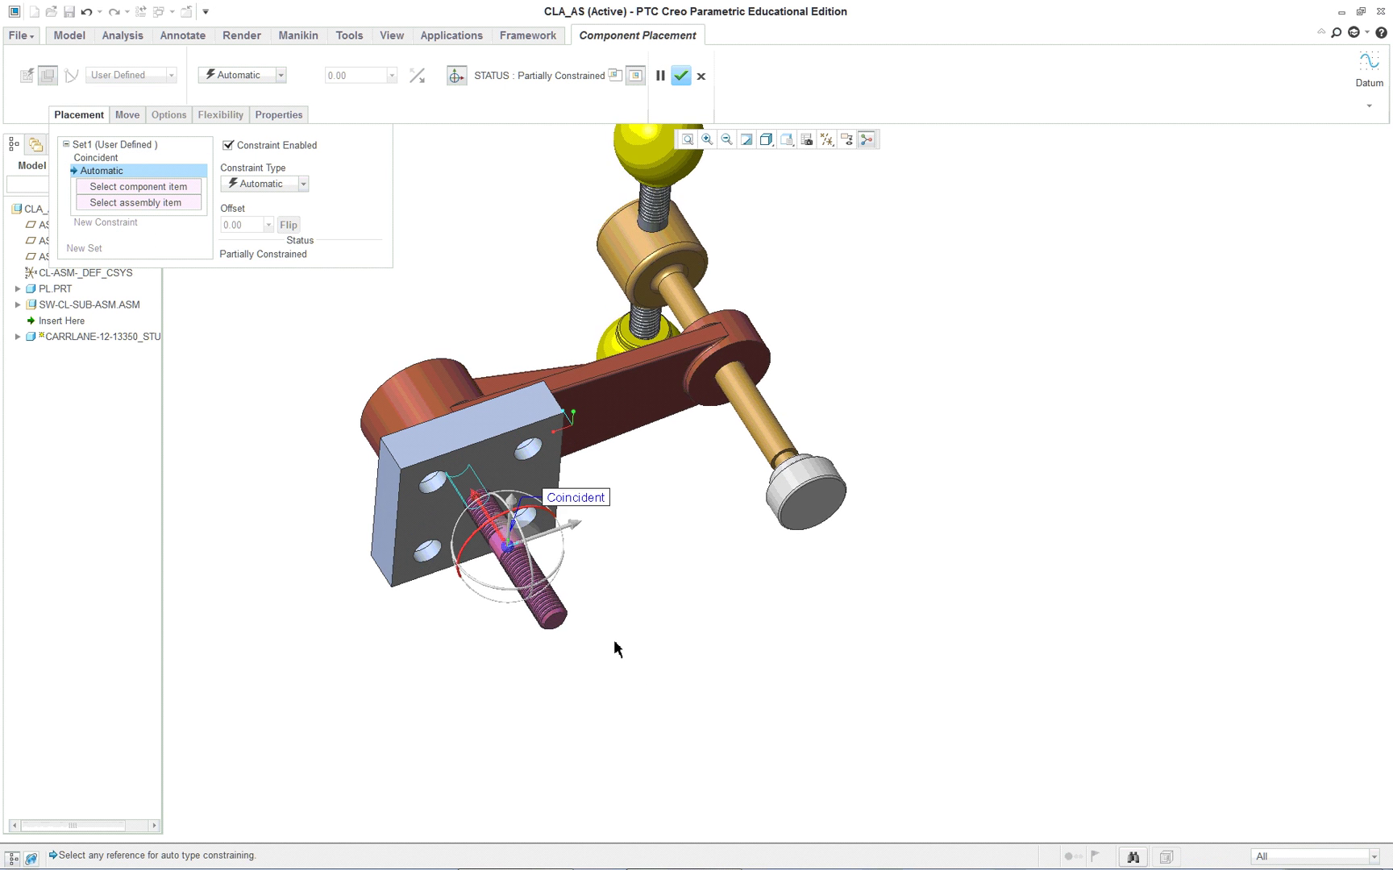
scroll(635, 671, down, 3)
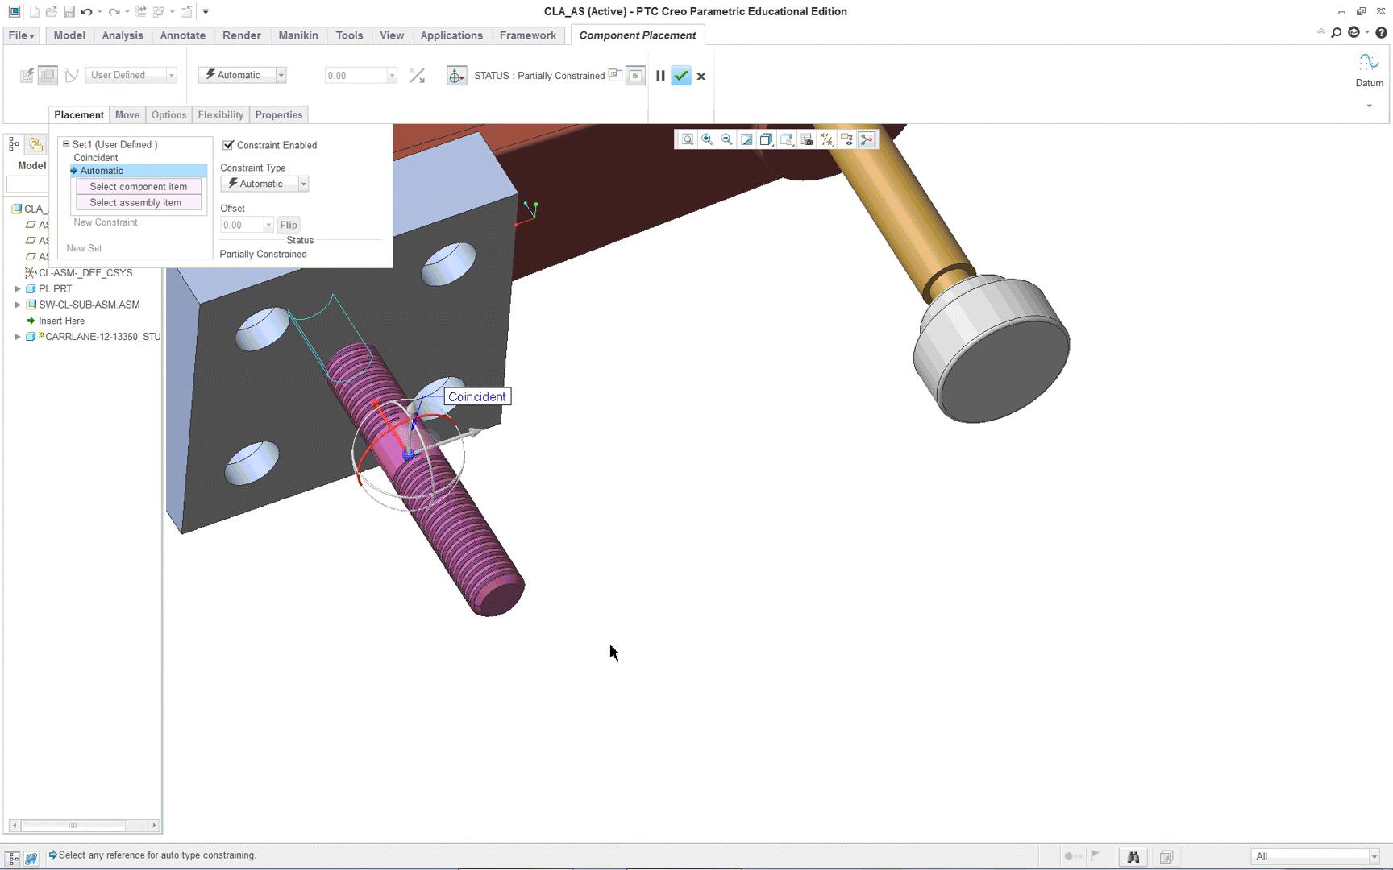
click(399, 355)
scroll(427, 455, down, 2)
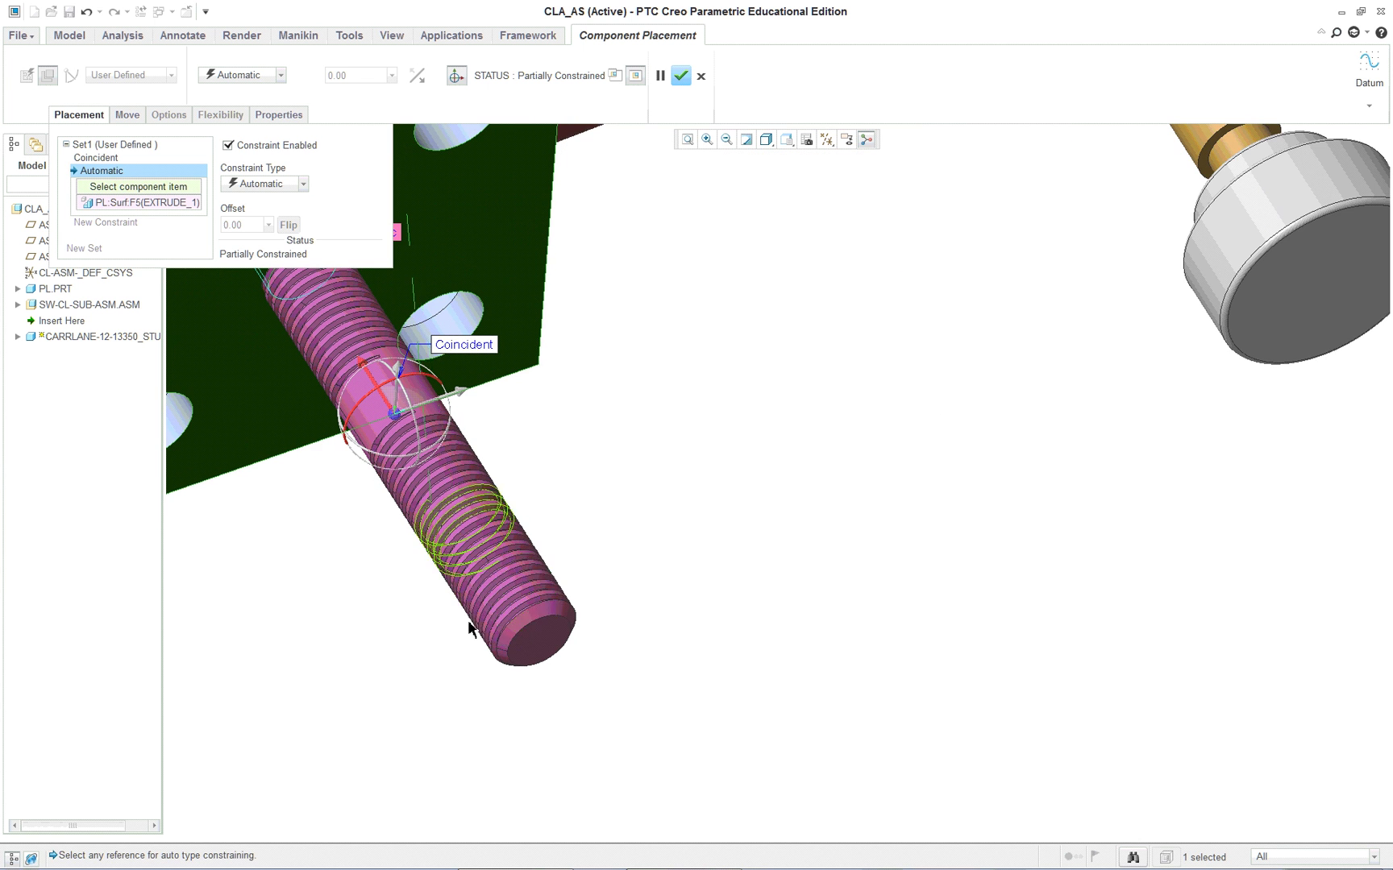
click(540, 645)
scroll(600, 652, up, 3)
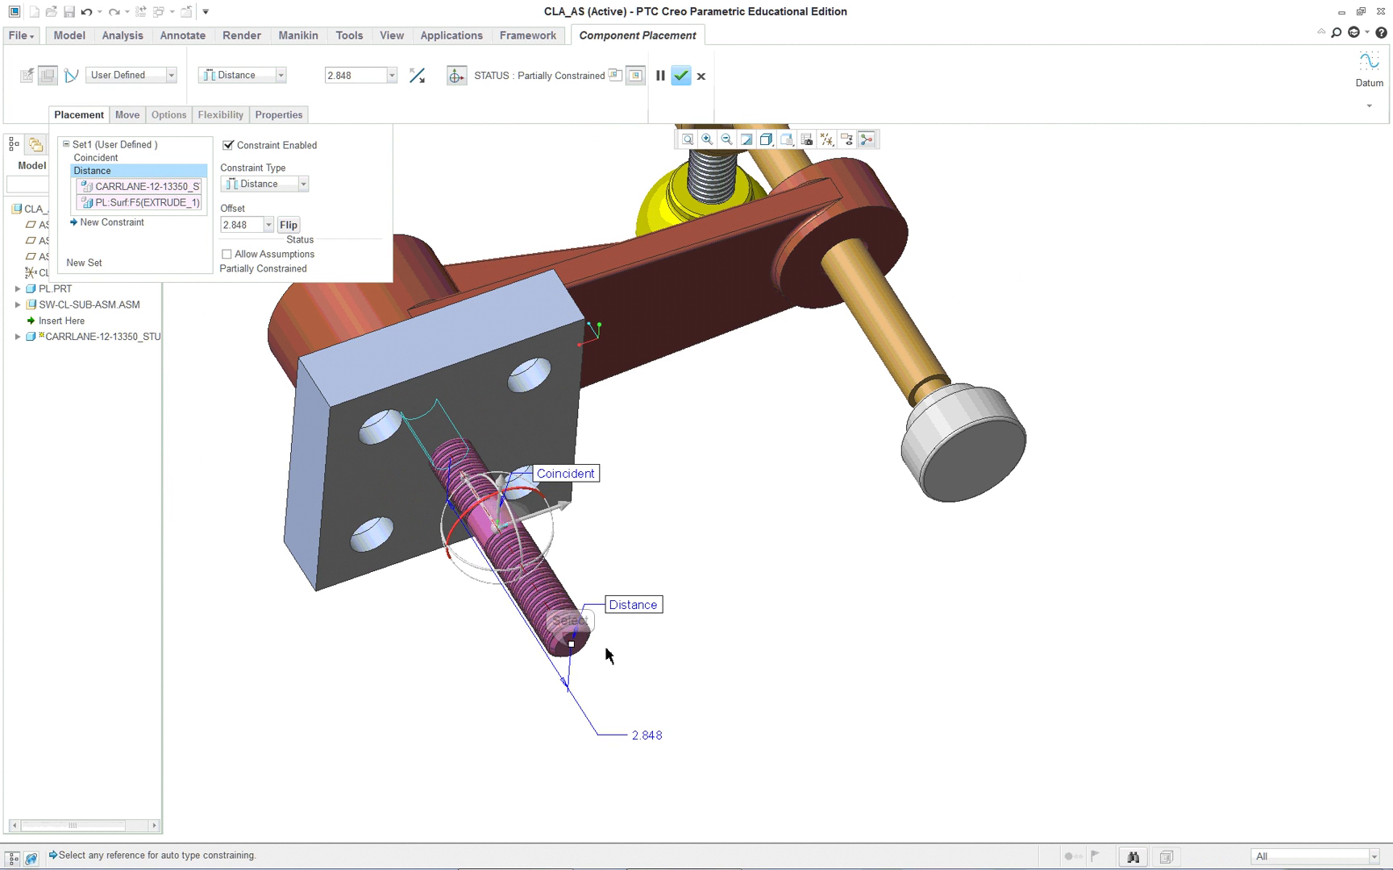
drag(573, 649, 463, 459)
scroll(462, 456, down, 4)
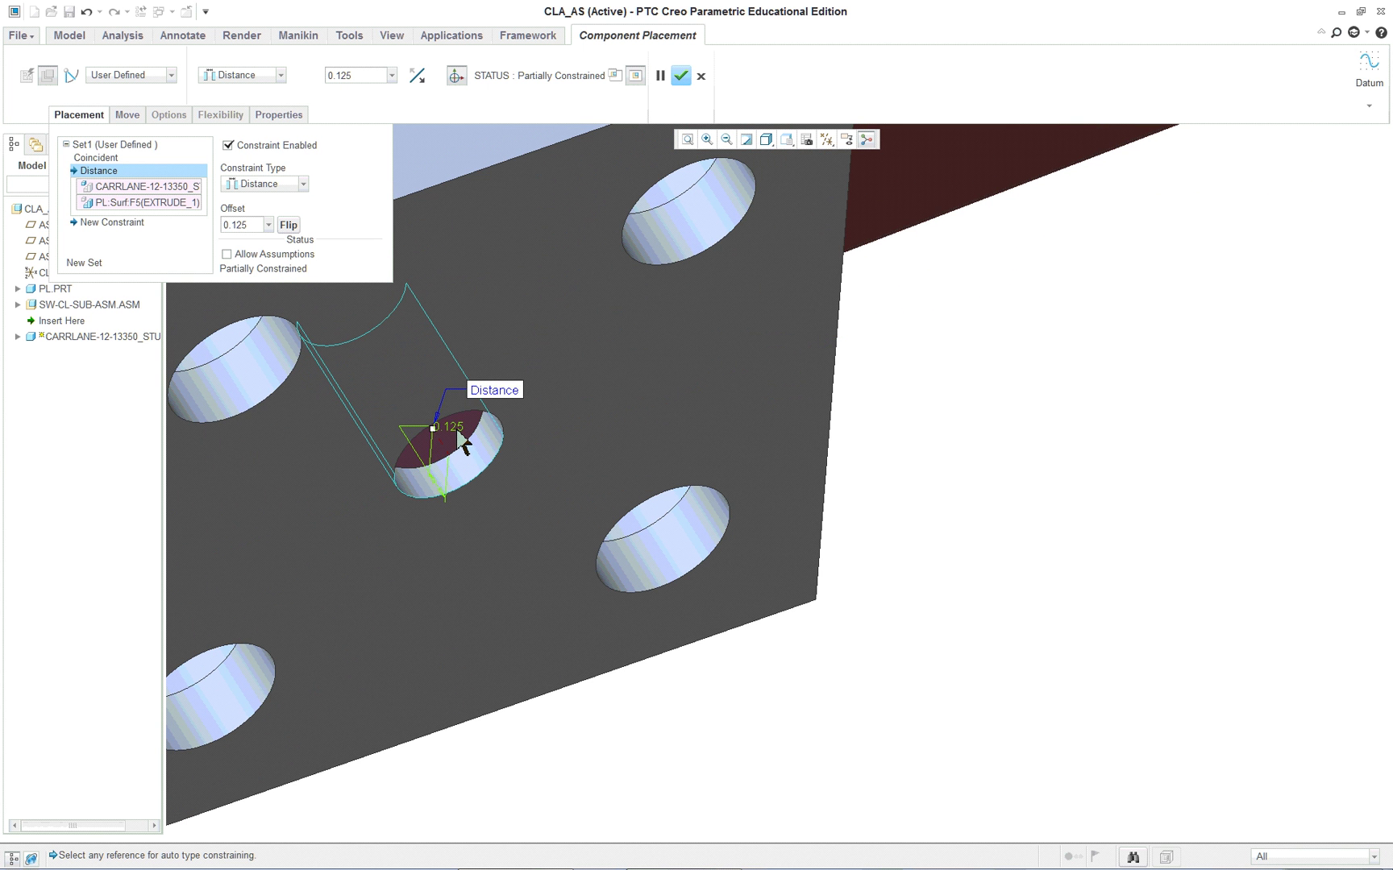
scroll(528, 620, up, 5)
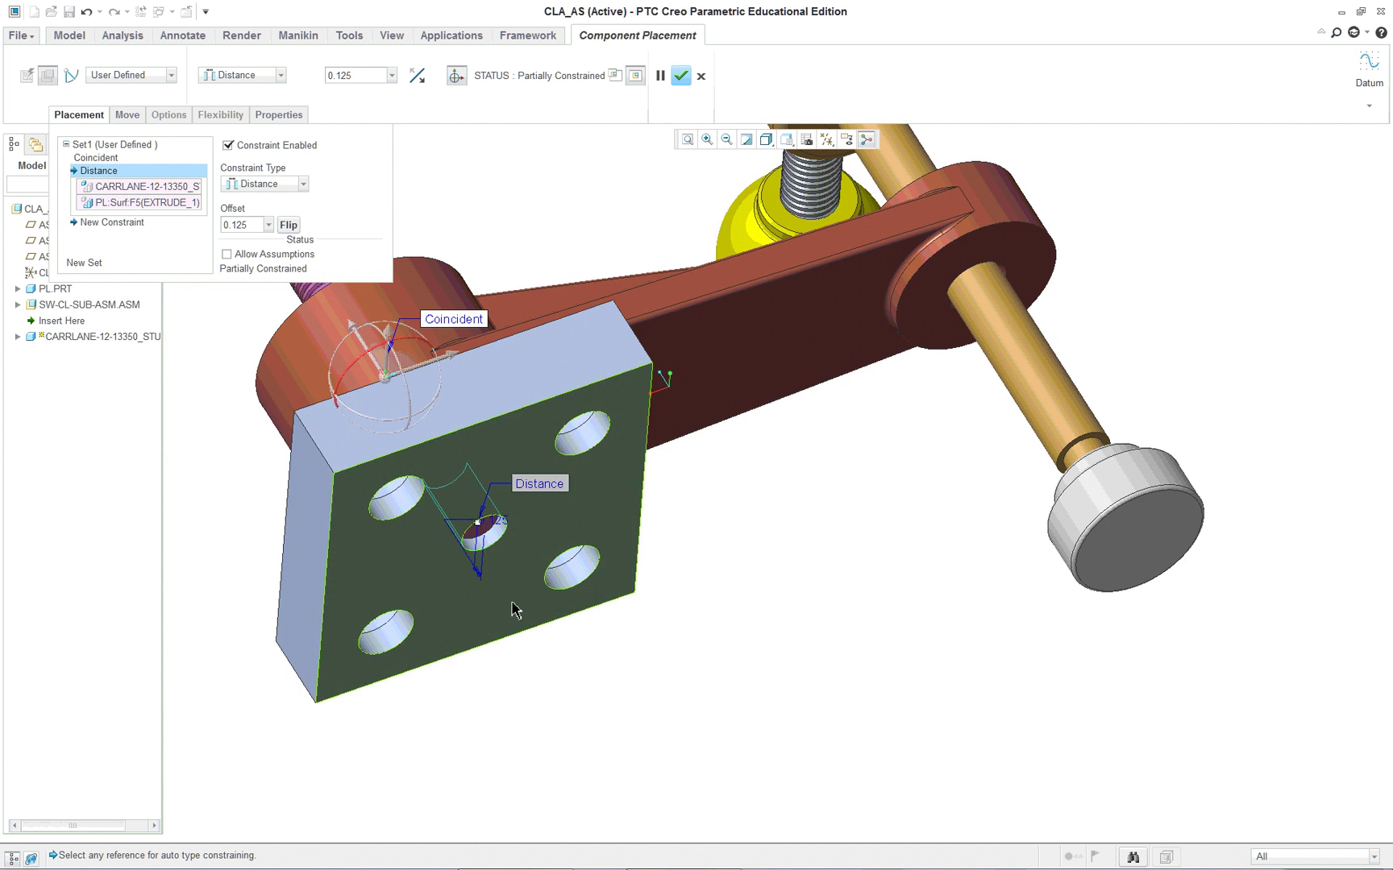
middle_drag(529, 628, 761, 653)
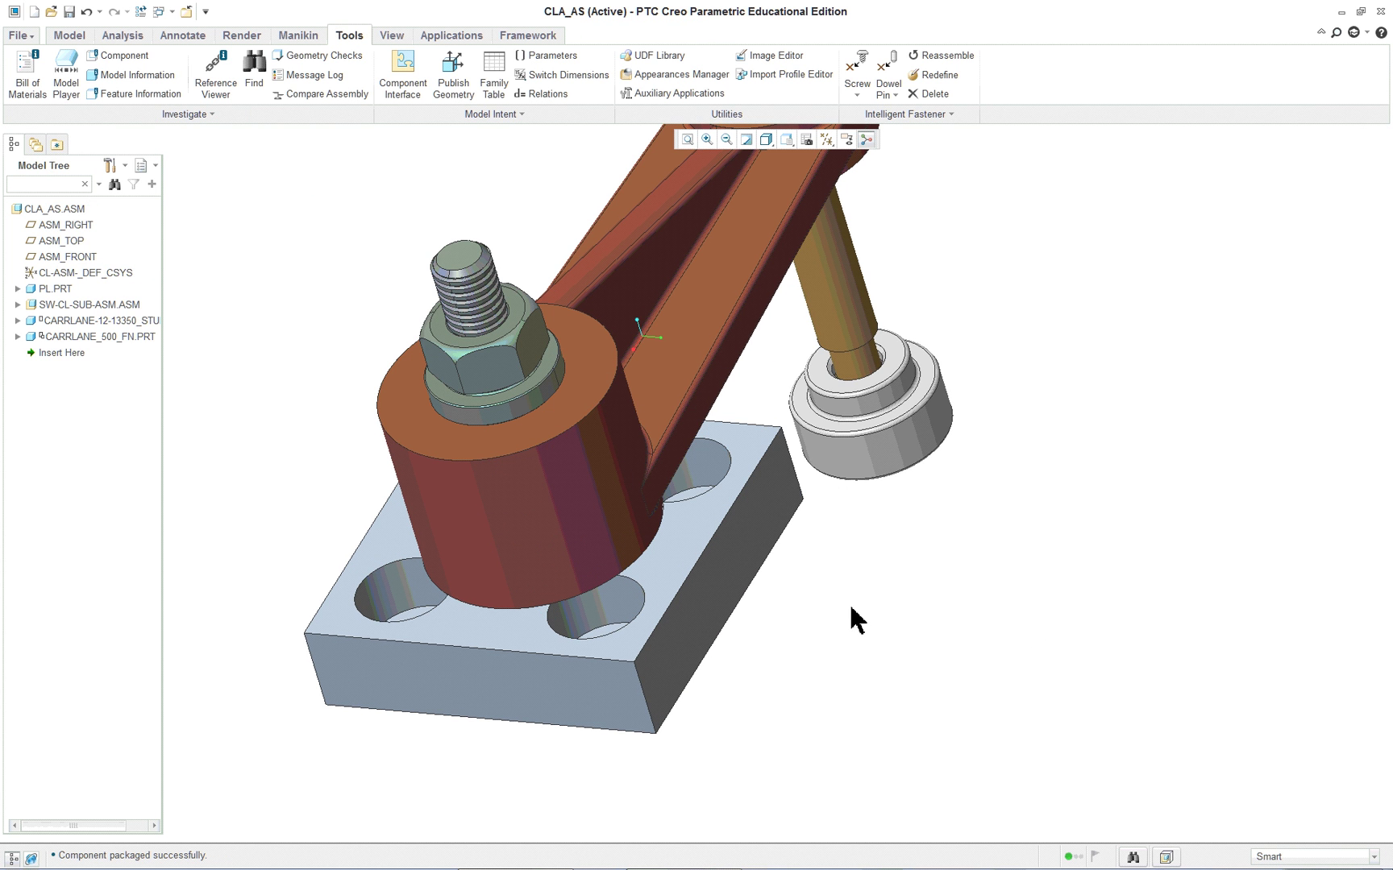
Return the regenerated clamp to the standard view with Ctrl+D and save CLA_AS.
middle_drag(856, 621, 798, 597)
key(ctrl+d)
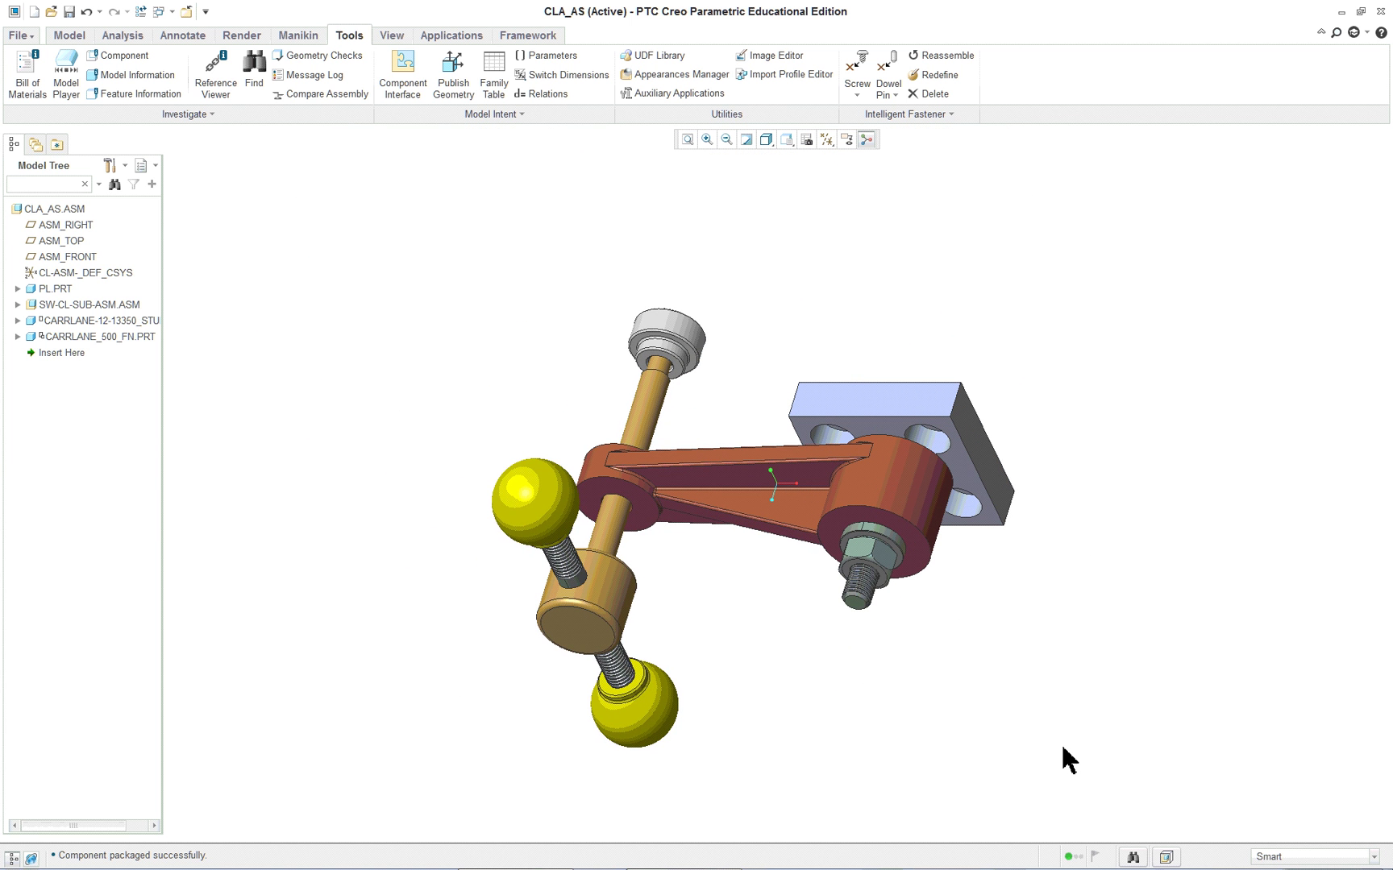
scroll(1069, 760, down, 2)
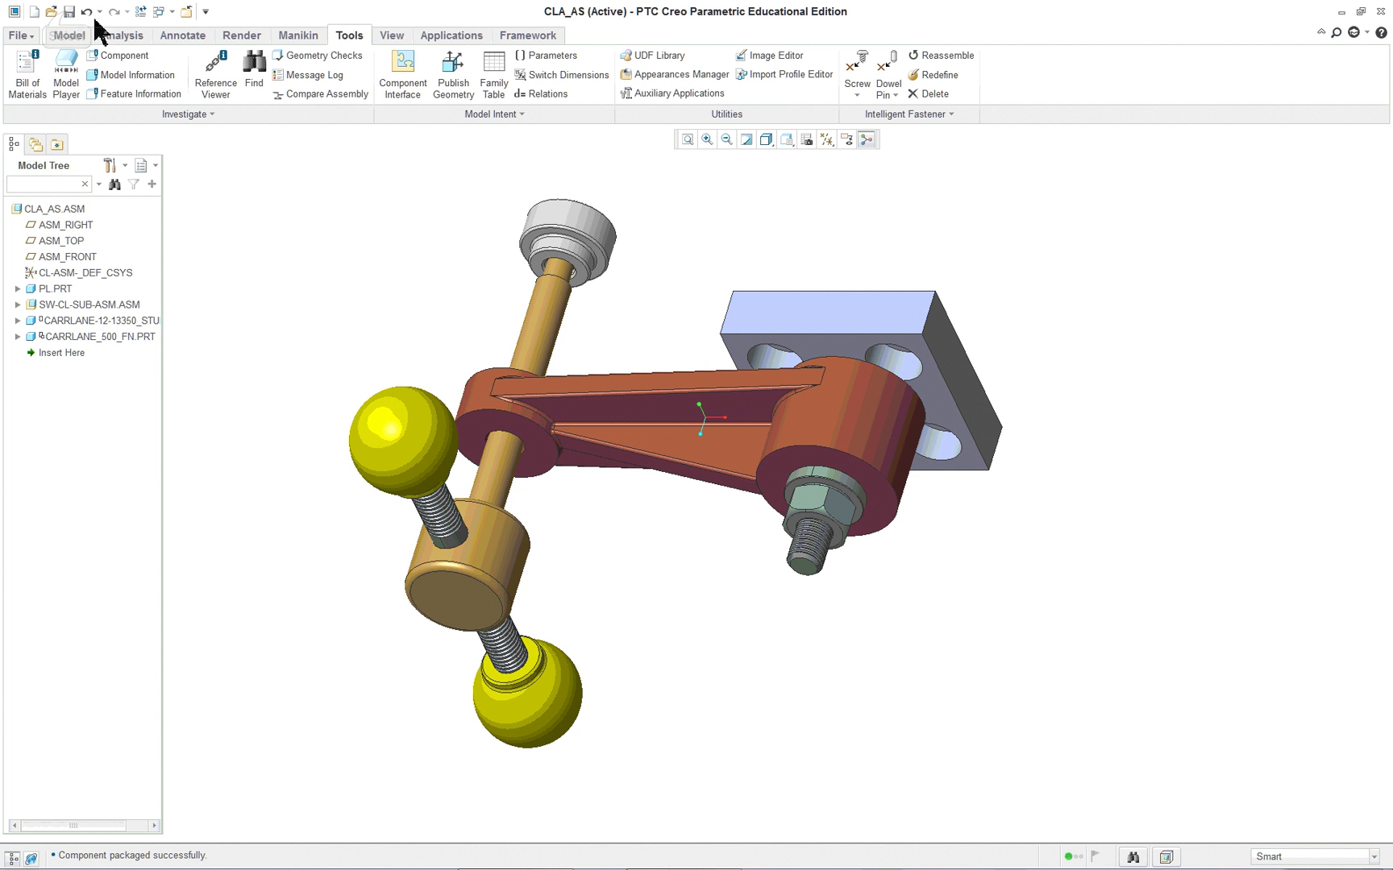
click(69, 13)
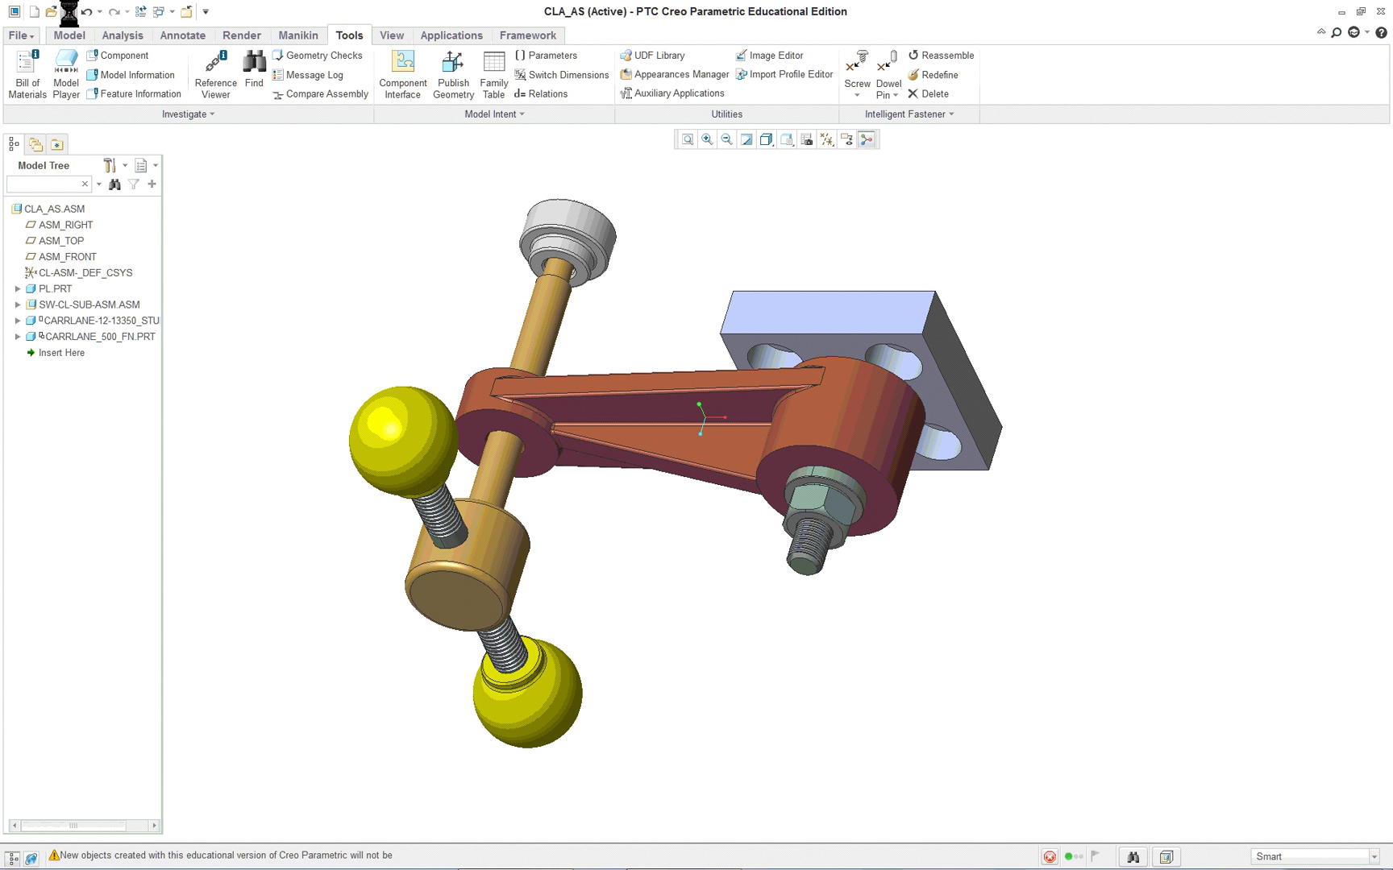